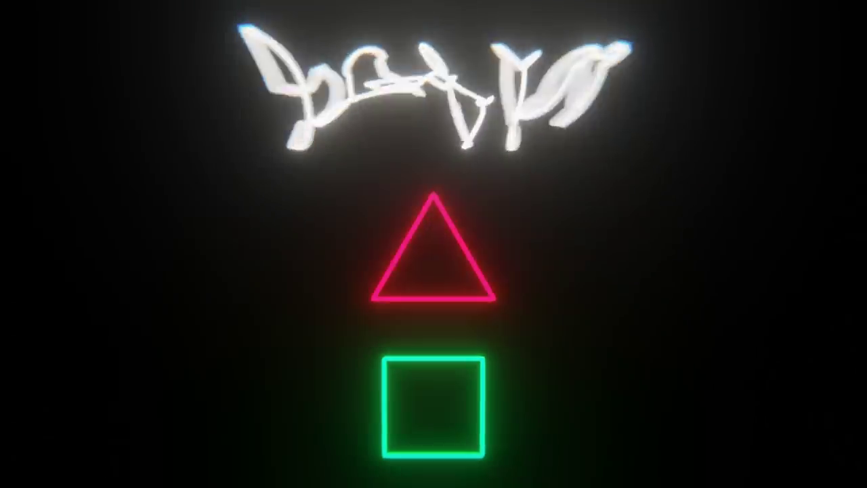
Set the node group's string to "md" and sweep its Fac value up and back down to demonstrate the morph.
{"action": "left_click_drag", "start_coordinate": [155, 451], "coordinate": [143, 451]}
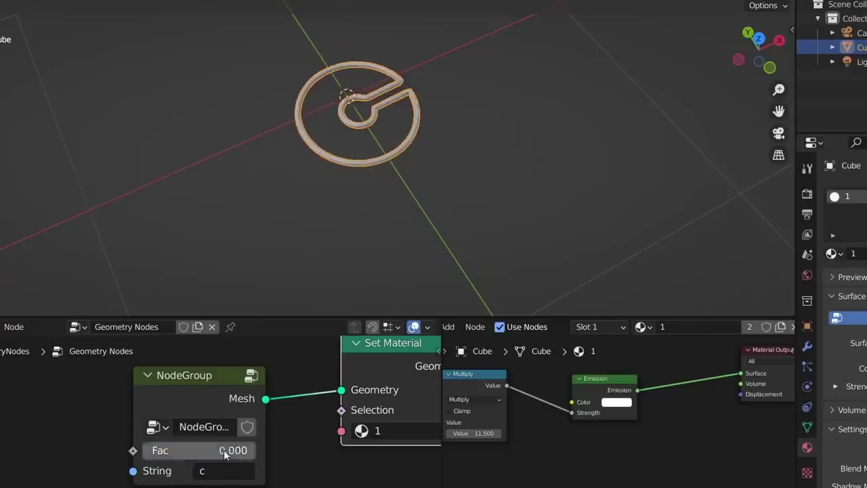
{"action": "left_click_drag", "start_coordinate": [224, 454], "coordinate": [337, 454]}
{"action": "left_click", "coordinate": [237, 471]}
{"action": "type", "text": "md"}
{"action": "key", "text": "Return"}
{"action": "left_click_drag", "start_coordinate": [242, 451], "coordinate": [143, 451]}
{"action": "left_click", "coordinate": [767, 1]}
{"action": "left_click_drag", "start_coordinate": [247, 450], "coordinate": [217, 450]}
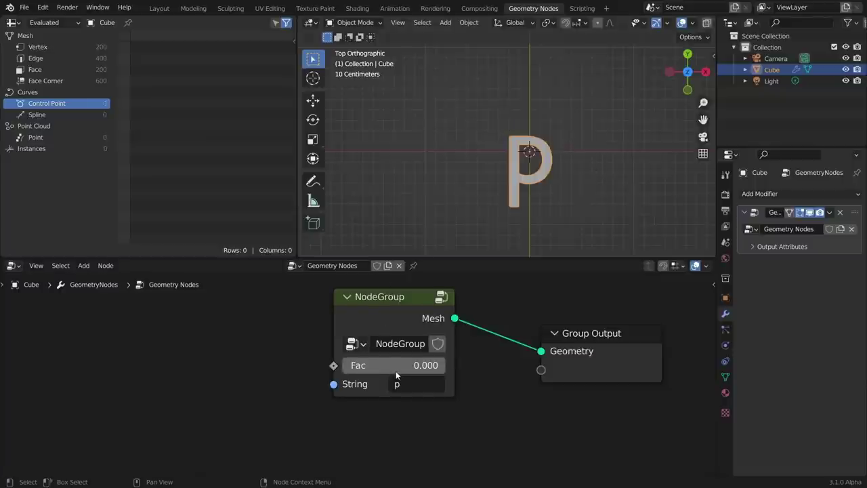
Raise the node group's Fac to 1.000 for the letter p and look over the nodes inside the group.
{"action": "left_click_drag", "start_coordinate": [359, 365], "coordinate": [446, 364]}
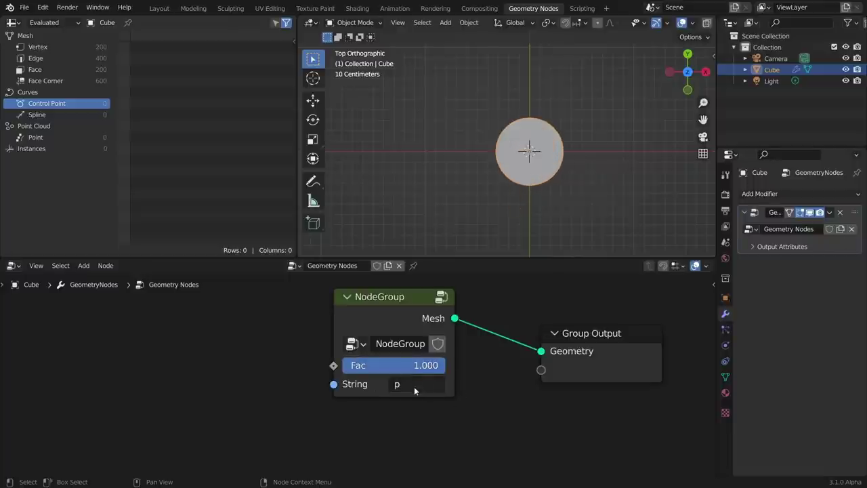
{"action": "left_click", "coordinate": [442, 299]}
{"action": "scroll", "coordinate": [442, 301], "scroll_direction": "down", "scroll_amount": 5}
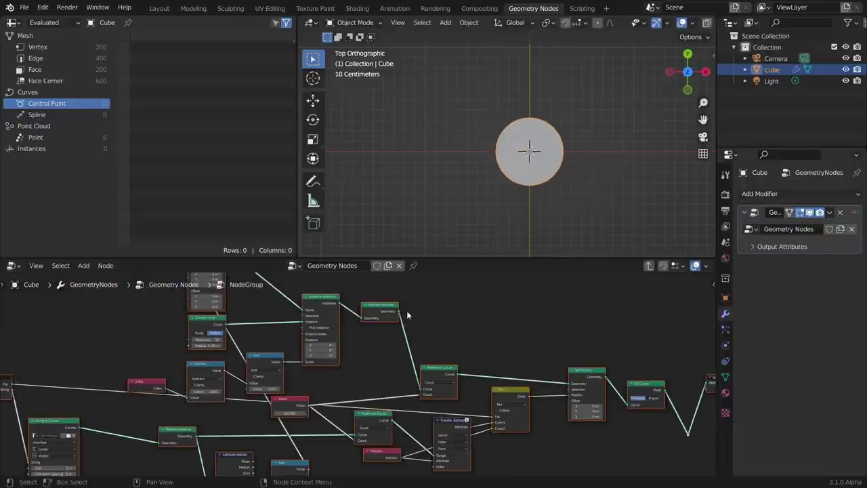
{"action": "key", "text": "Tab"}
{"action": "scroll", "coordinate": [437, 384], "scroll_direction": "up", "scroll_amount": 6}
Set the node group's string to c and lower its Fac to 0.000.
{"action": "left_click", "coordinate": [439, 384]}
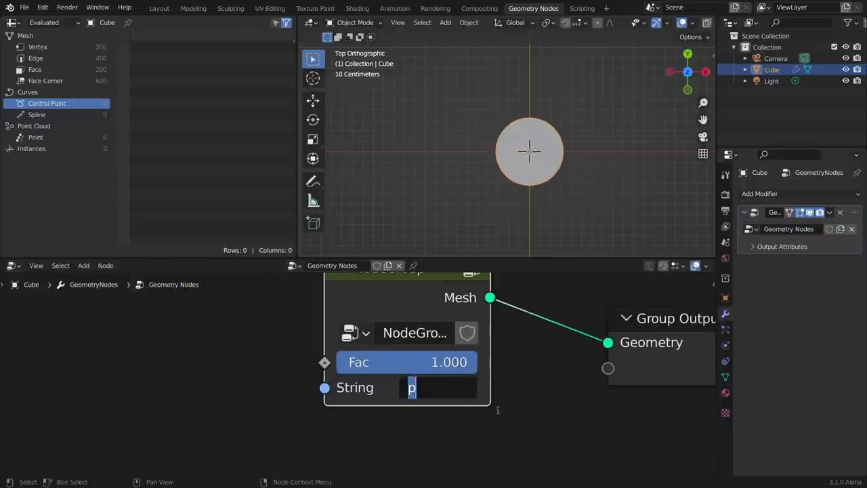
{"action": "type", "text": "c"}
{"action": "key", "text": "Return"}
{"action": "left_click_drag", "start_coordinate": [459, 366], "coordinate": [401, 365]}
Change the node group's string to 1 and then to 2.
{"action": "left_click", "coordinate": [438, 389]}
{"action": "type", "text": "1"}
{"action": "key", "text": "Return"}
{"action": "left_click", "coordinate": [415, 394]}
{"action": "type", "text": "2"}
{"action": "key", "text": "Return"}
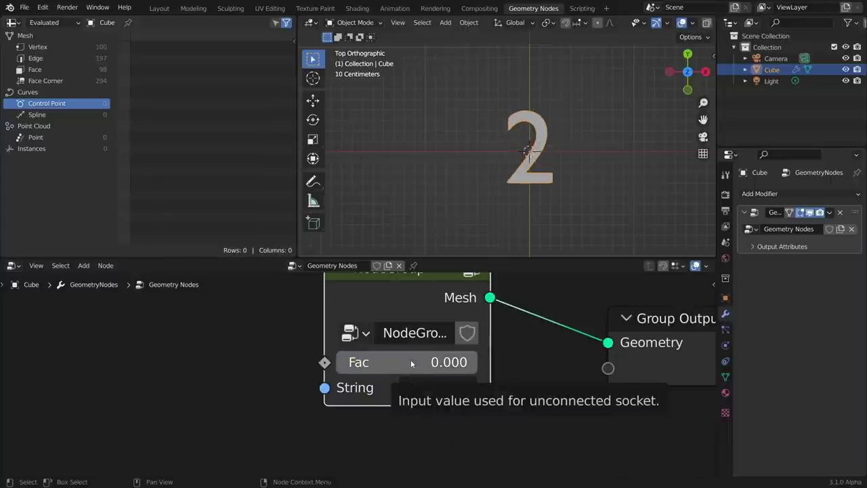
Raise the node group's Fac to 1.000 and open the group at its Curve Circle node.
{"action": "left_click_drag", "start_coordinate": [414, 365], "coordinate": [480, 366]}
{"action": "left_click", "coordinate": [471, 276]}
{"action": "scroll", "coordinate": [266, 359], "scroll_direction": "down", "scroll_amount": 6}
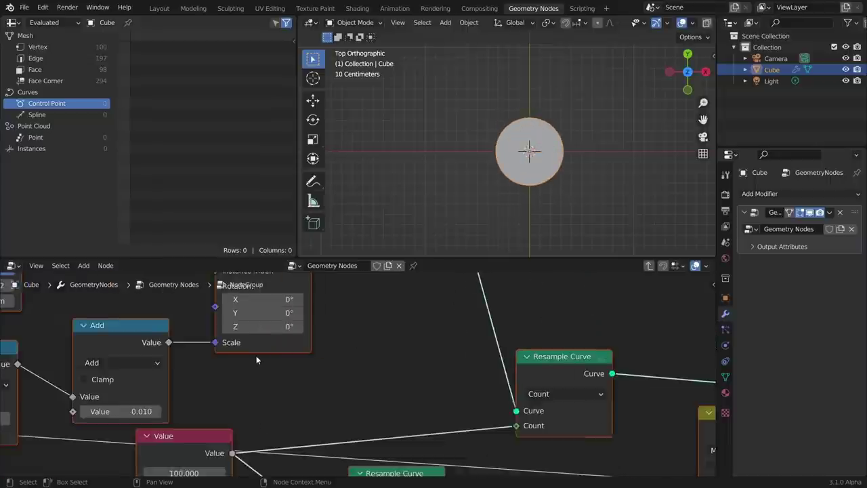
{"action": "middle_click_drag", "start_coordinate": [217, 298], "coordinate": [479, 339]}
{"action": "scroll", "coordinate": [410, 374], "scroll_direction": "up", "scroll_amount": 5}
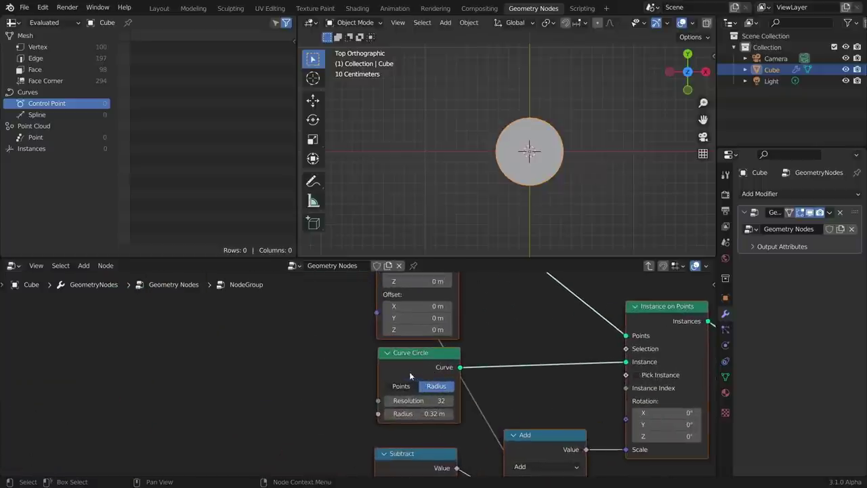
{"action": "left_click_drag", "start_coordinate": [411, 367], "coordinate": [444, 365]}
Feed a new Quadrilateral node's curve into the Instance input of Instance on Points and lower the group's Fac to 0.000.
{"action": "left_click", "coordinate": [337, 377]}
{"action": "key", "text": "shift+a"}
{"action": "mouse_move", "coordinate": [298, 308]}
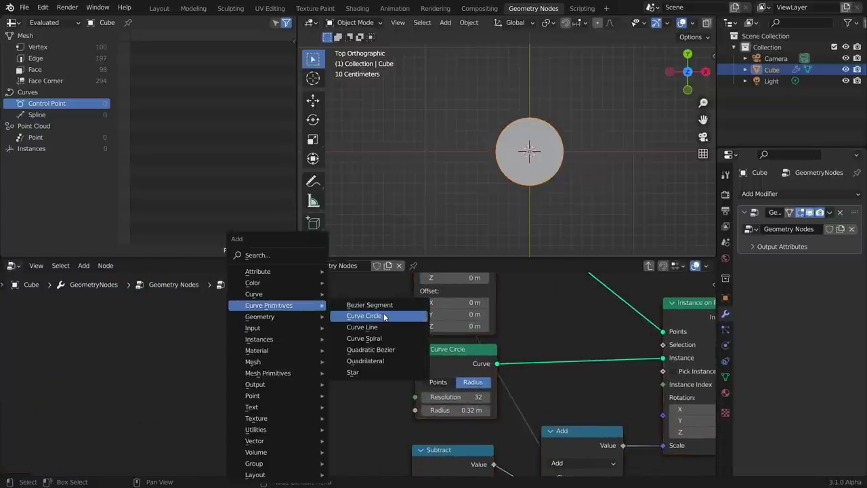
{"action": "left_click", "coordinate": [381, 361]}
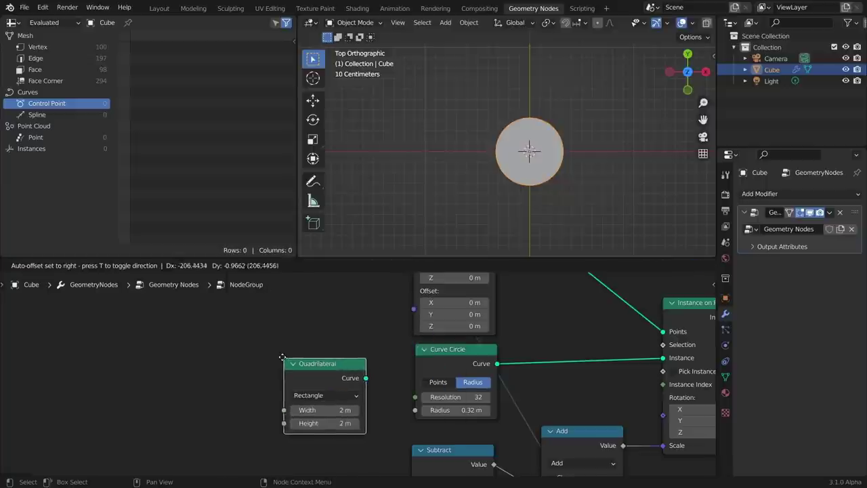
{"action": "left_click", "coordinate": [368, 384]}
{"action": "left_click_drag", "start_coordinate": [362, 377], "coordinate": [663, 358]}
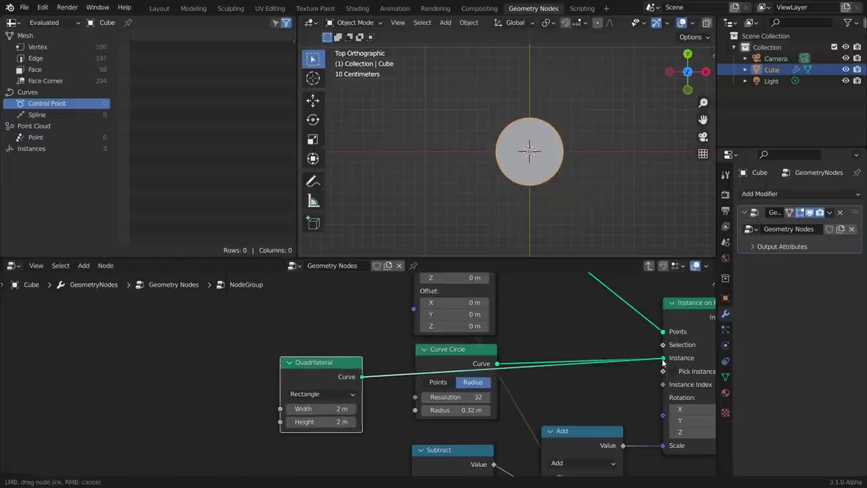
{"action": "key", "text": "Tab"}
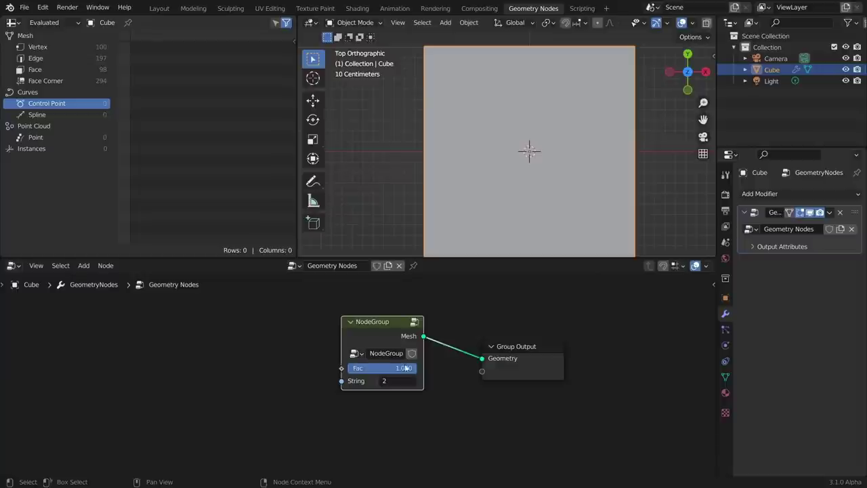
{"action": "left_click_drag", "start_coordinate": [415, 368], "coordinate": [343, 368]}
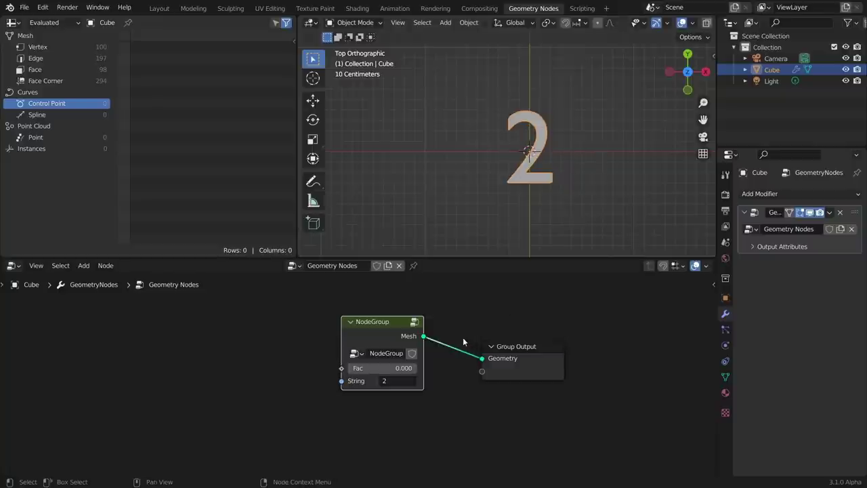
Start a new General file in place of the demo file.
{"action": "key", "text": "ctrl+n"}
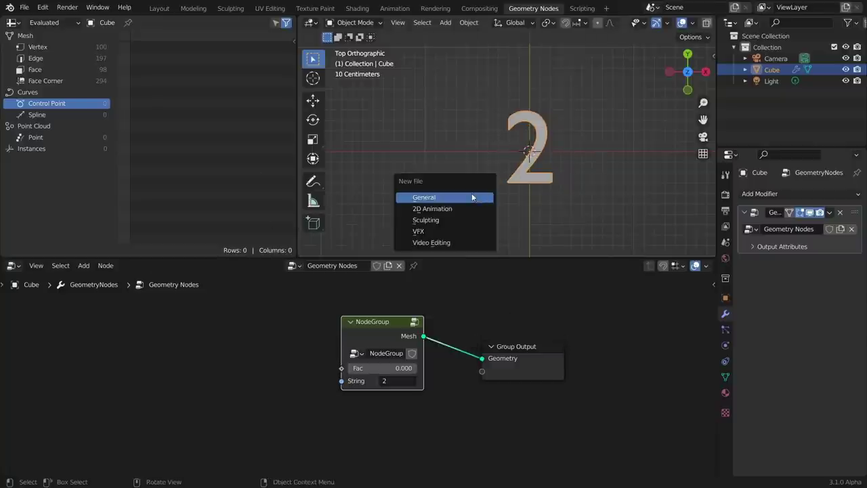
{"action": "left_click", "coordinate": [475, 196]}
{"action": "left_click", "coordinate": [472, 263]}
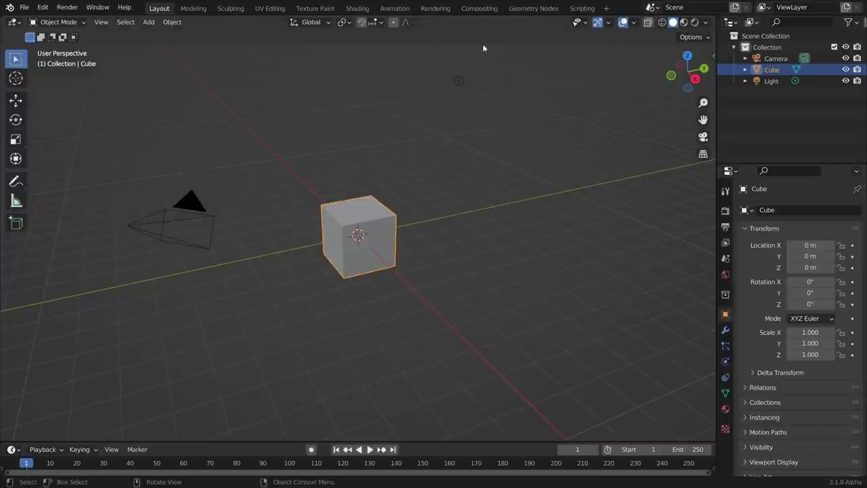
Give the default cube a new geometry node tree without a Group Input node and show the viewport in top view.
{"action": "left_click", "coordinate": [554, 10]}
{"action": "left_click", "coordinate": [368, 265]}
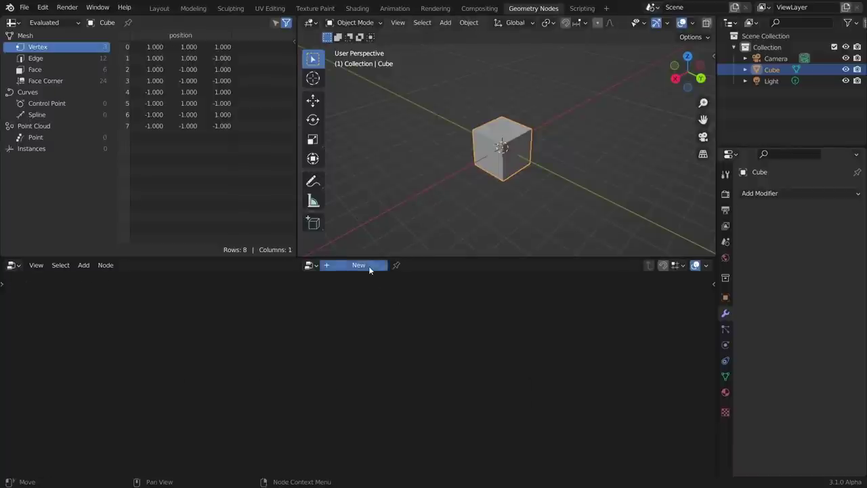
{"action": "left_click", "coordinate": [205, 379]}
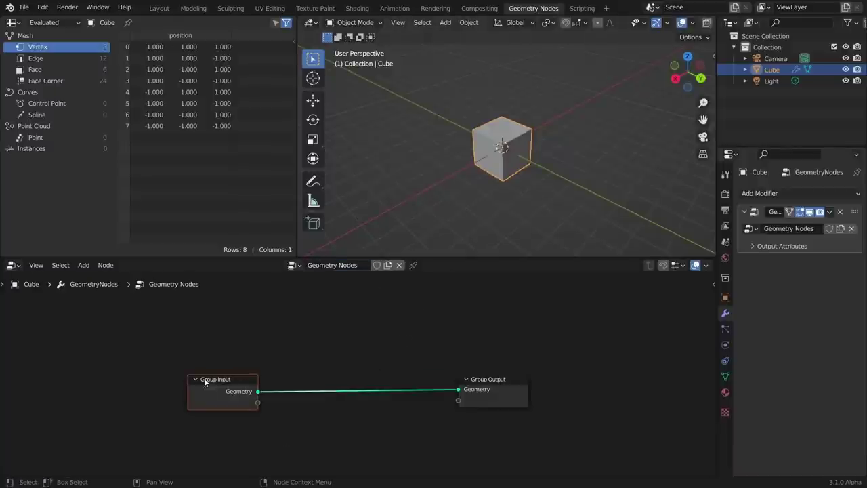
{"action": "key", "text": "x"}
{"action": "left_click", "coordinate": [689, 56]}
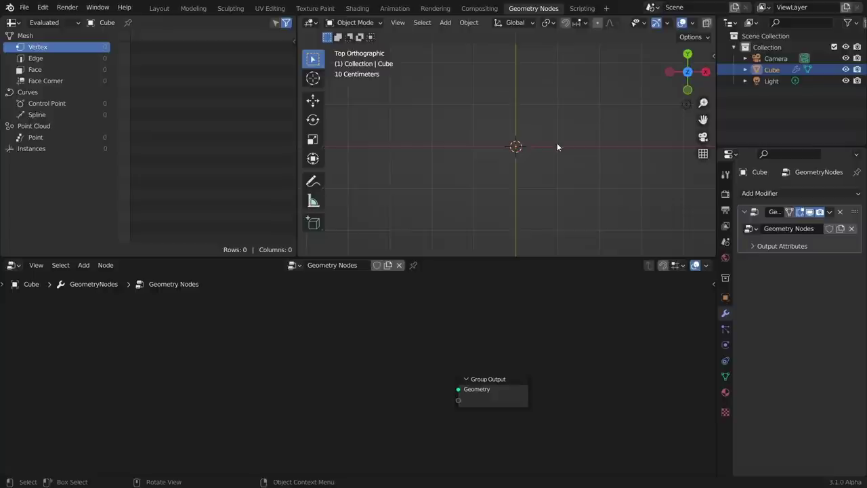
Save the file as untitled.blend in the Desktop folder.
{"action": "scroll", "coordinate": [499, 409], "scroll_direction": "up", "scroll_amount": 3}
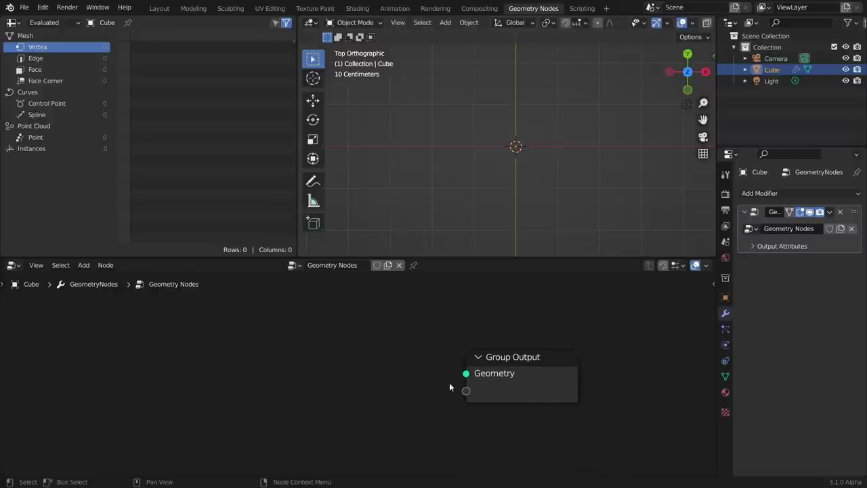
{"action": "scroll", "coordinate": [449, 386], "scroll_direction": "down", "scroll_amount": 2}
{"action": "scroll", "coordinate": [449, 385], "scroll_direction": "down", "scroll_amount": 1}
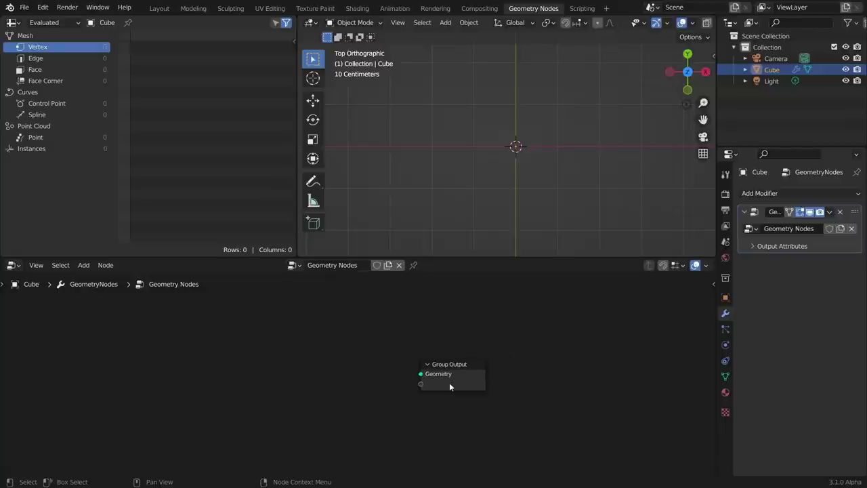
{"action": "middle_click_drag", "start_coordinate": [420, 376], "coordinate": [483, 393]}
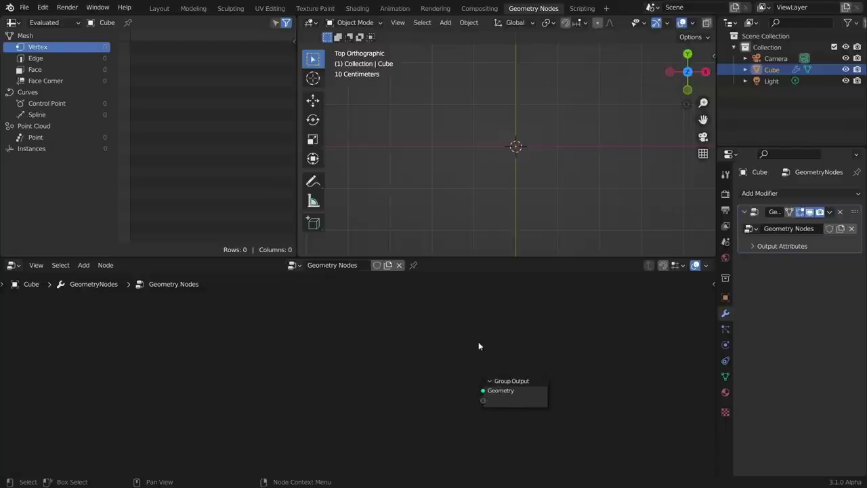
{"action": "middle_click_drag", "start_coordinate": [473, 343], "coordinate": [518, 348]}
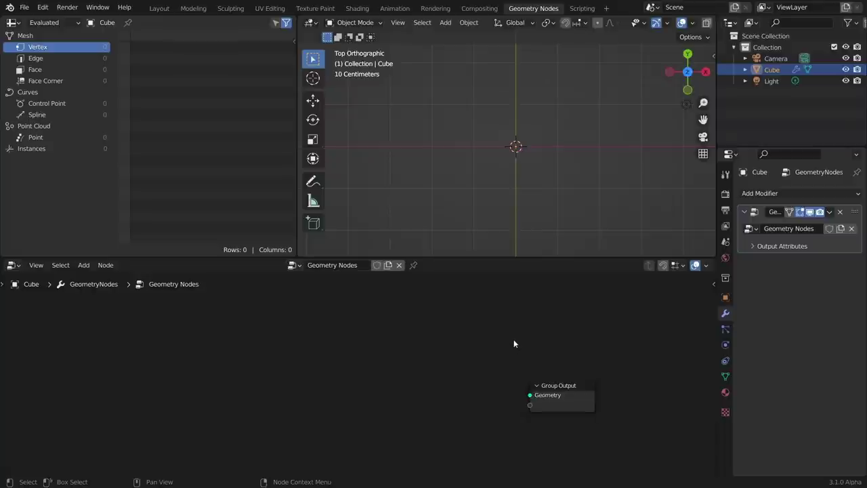
{"action": "scroll", "coordinate": [493, 341], "scroll_direction": "up", "scroll_amount": 1}
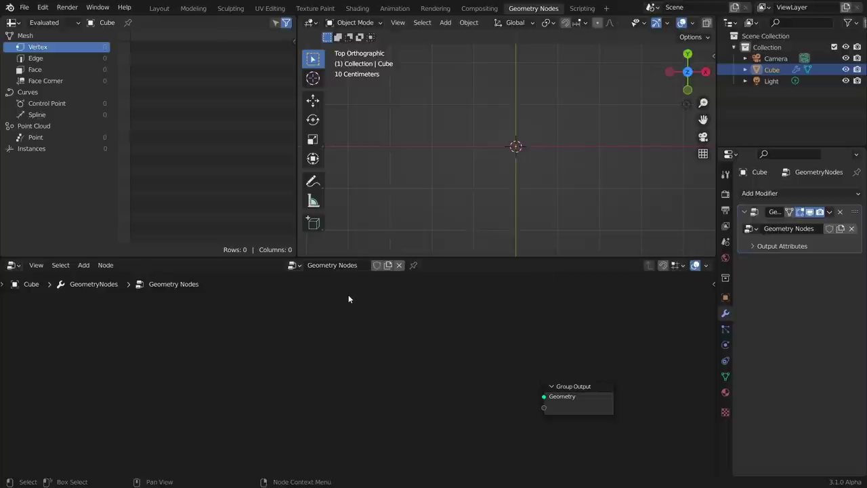
{"action": "key", "text": "ctrl+s"}
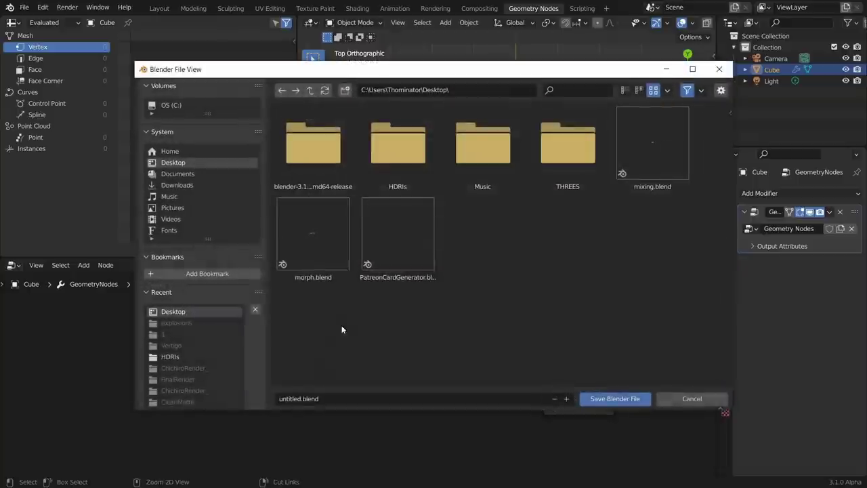
{"action": "left_click", "coordinate": [614, 397]}
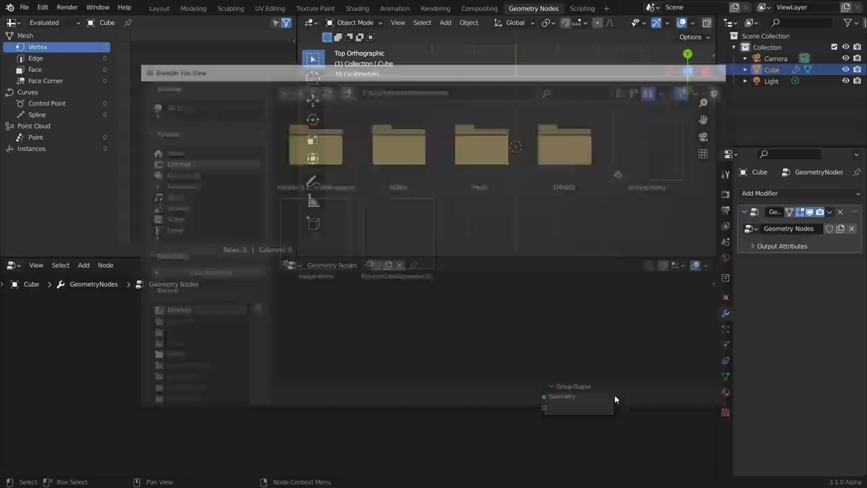
Add a Curve Circle node to the left of the Group Output node.
{"action": "left_click_drag", "start_coordinate": [450, 373], "coordinate": [480, 374]}
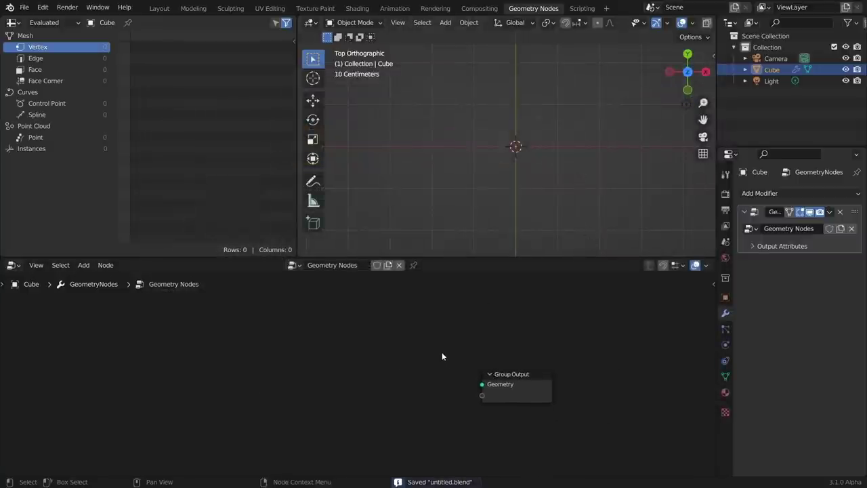
{"action": "key", "text": "shift+a"}
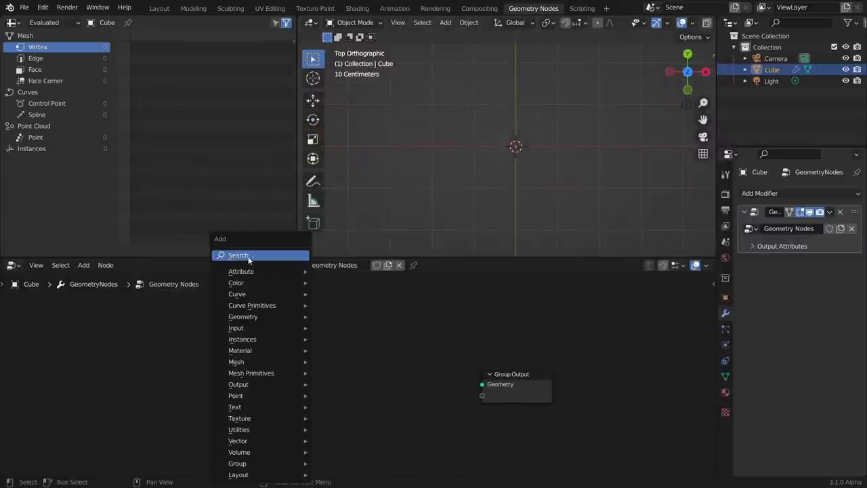
{"action": "left_click", "coordinate": [248, 256]}
{"action": "type", "text": "cuve"}
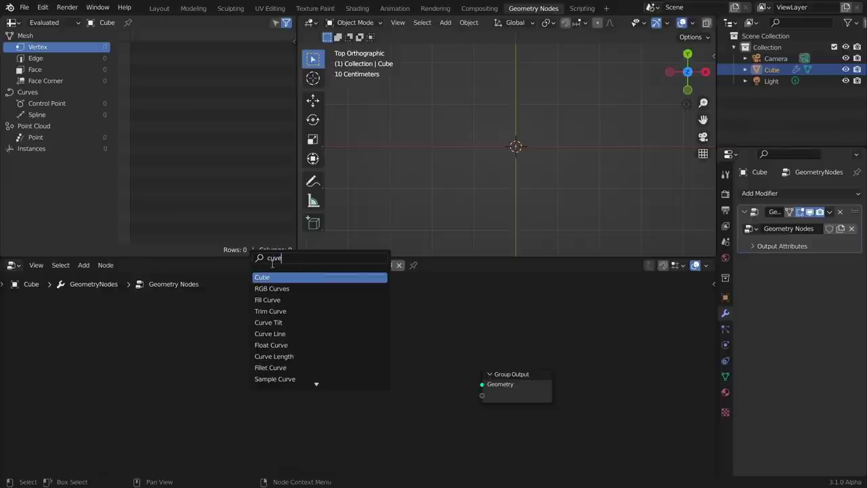
{"action": "key", "text": "ctrl+a"}
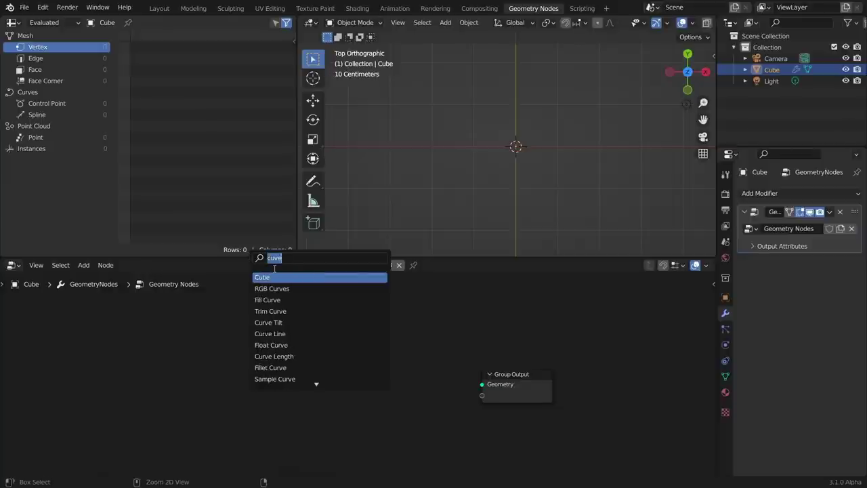
{"action": "type", "text": "circle"}
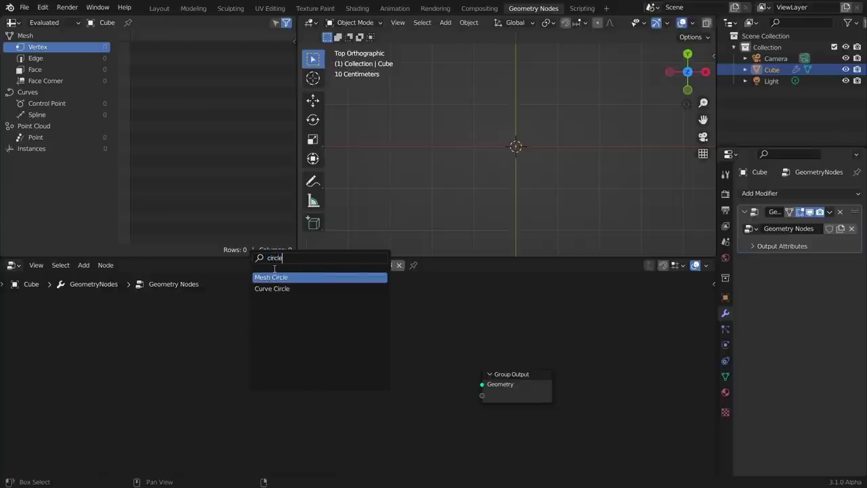
{"action": "key", "text": "Down"}
{"action": "key", "text": "Return"}
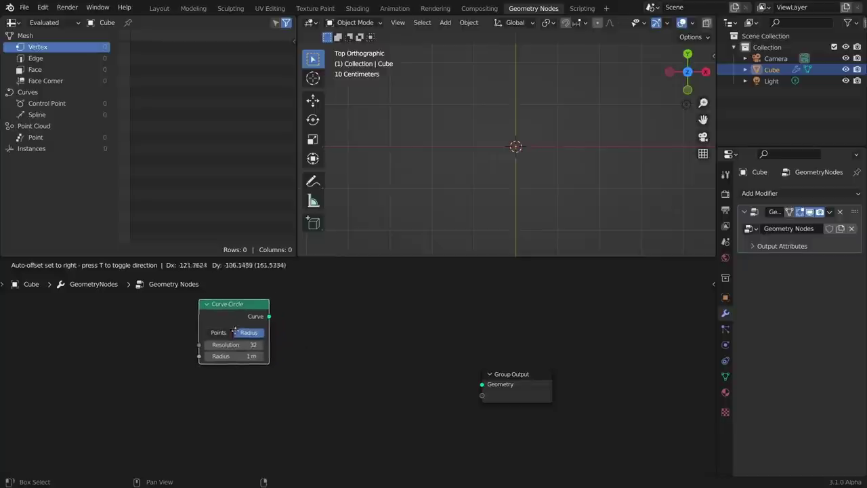
{"action": "left_click", "coordinate": [197, 269]}
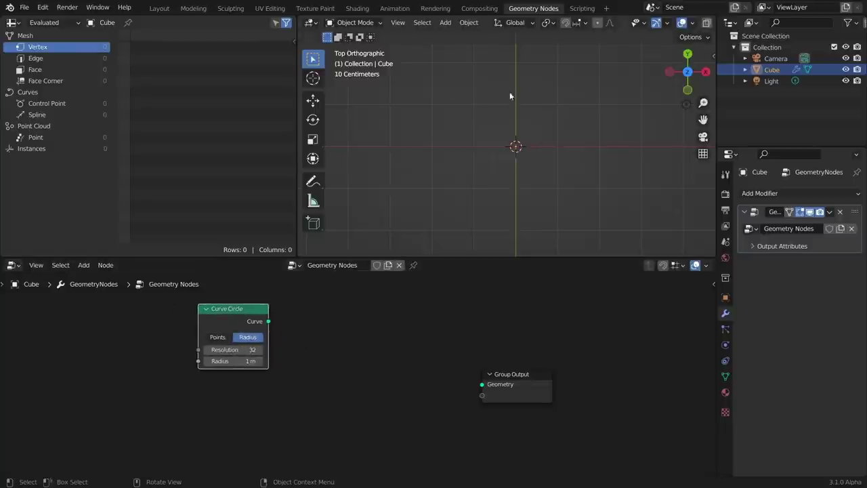
Add a String to Curves node directly below the Curve Circle node.
{"action": "middle_click_drag", "start_coordinate": [271, 339], "coordinate": [319, 342]}
{"action": "key", "text": "shift+a"}
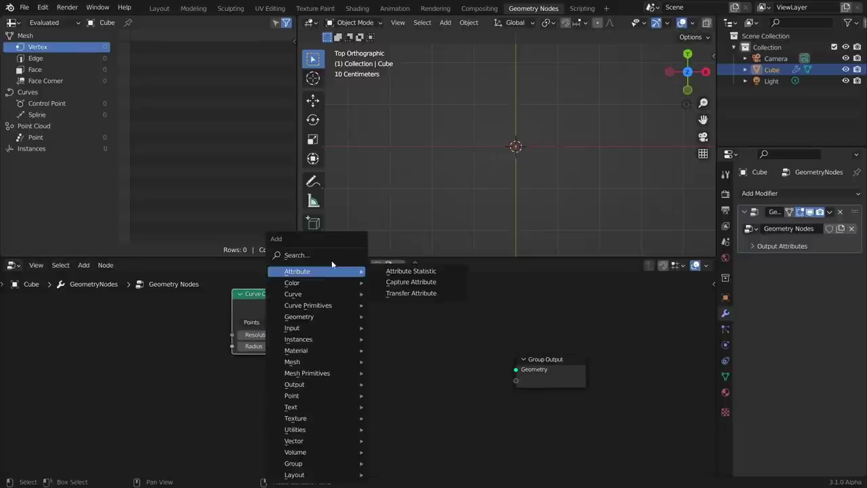
{"action": "left_click", "coordinate": [330, 257]}
{"action": "type", "text": "string"}
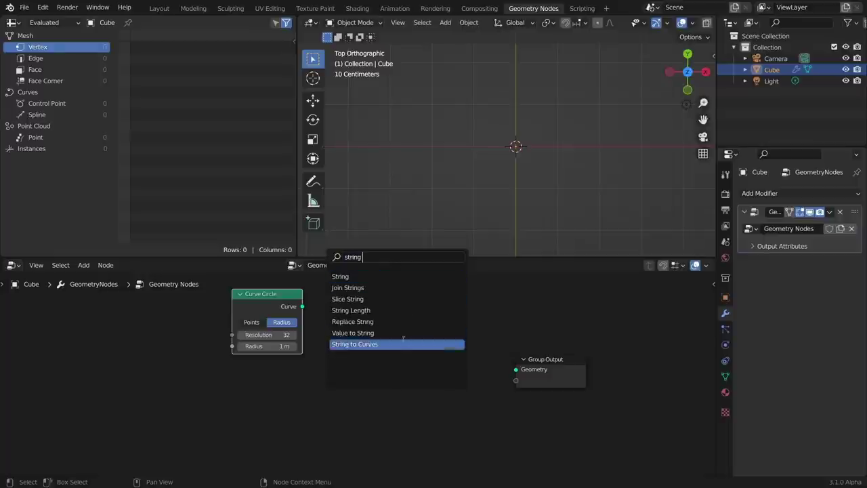
{"action": "left_click", "coordinate": [390, 343]}
{"action": "left_click", "coordinate": [288, 439]}
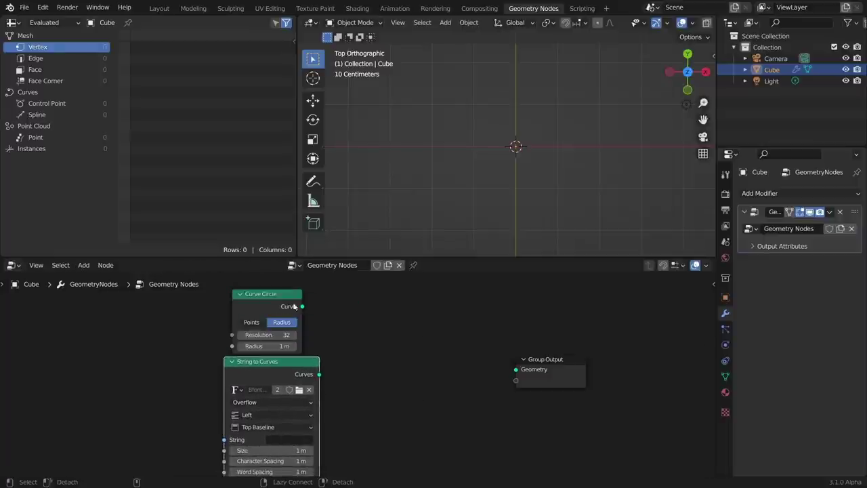
Connect the String to Curves output to the Group Output's Geometry input and set the string to "a".
{"action": "right_click_drag", "start_coordinate": [290, 300], "coordinate": [500, 359], "text": "alt"}
{"action": "key", "text": "ctrl+z"}
{"action": "right_click_drag", "start_coordinate": [314, 381], "coordinate": [509, 366], "text": "alt"}
{"action": "middle_click_drag", "start_coordinate": [311, 415], "coordinate": [352, 377]}
{"action": "left_click", "coordinate": [326, 403]}
{"action": "type", "text": "a"}
{"action": "left_click", "coordinate": [400, 383]}
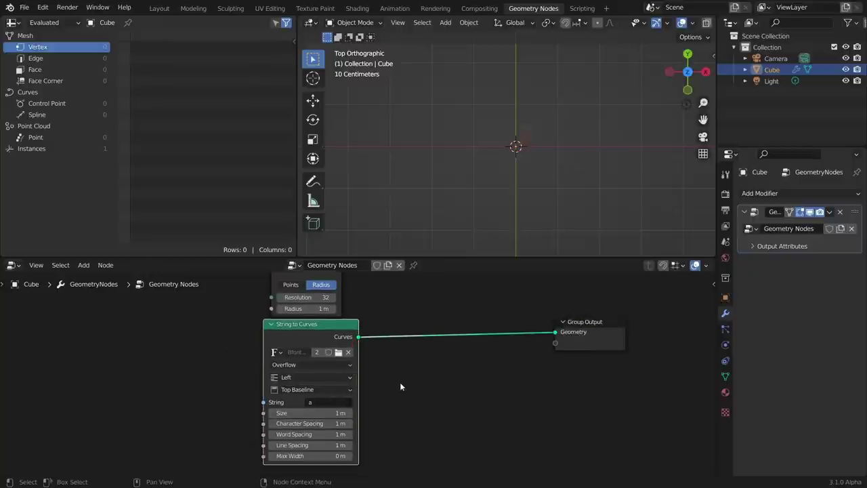
Set the String to Curves text alignment to Center horizontally and Middle vertically.
{"action": "scroll", "coordinate": [366, 380], "scroll_direction": "up", "scroll_amount": 5}
{"action": "left_click", "coordinate": [274, 379]}
{"action": "left_click", "coordinate": [271, 343]}
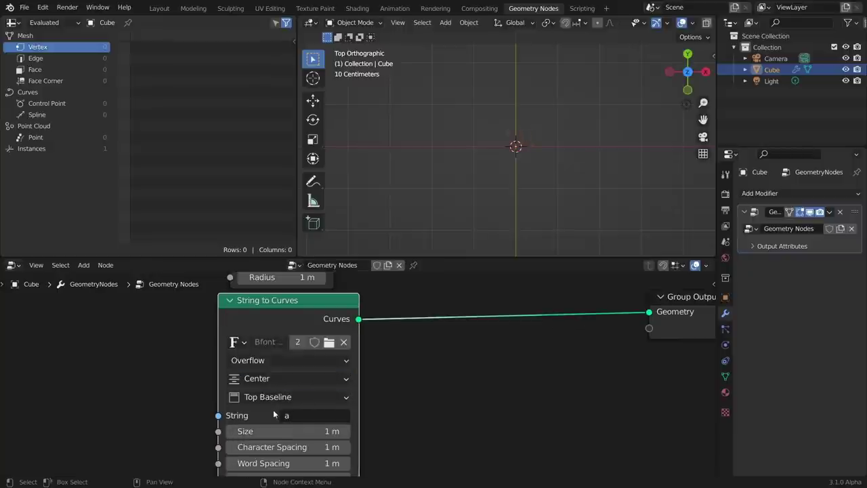
{"action": "left_click", "coordinate": [273, 397]}
{"action": "left_click", "coordinate": [261, 347]}
{"action": "left_click", "coordinate": [334, 415]}
{"action": "left_click", "coordinate": [517, 189]}
{"action": "scroll", "coordinate": [519, 169], "scroll_direction": "up", "scroll_amount": 9}
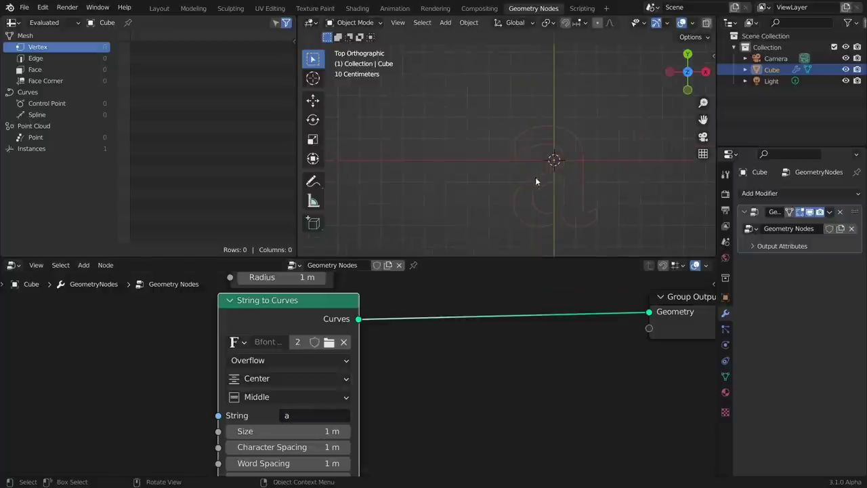
Change the String to Curves text to "c" and shift the node slightly away from the Group Output.
{"action": "left_click", "coordinate": [309, 417]}
{"action": "type", "text": "c"}
{"action": "left_click", "coordinate": [427, 398]}
{"action": "left_click_drag", "start_coordinate": [319, 317], "coordinate": [308, 325]}
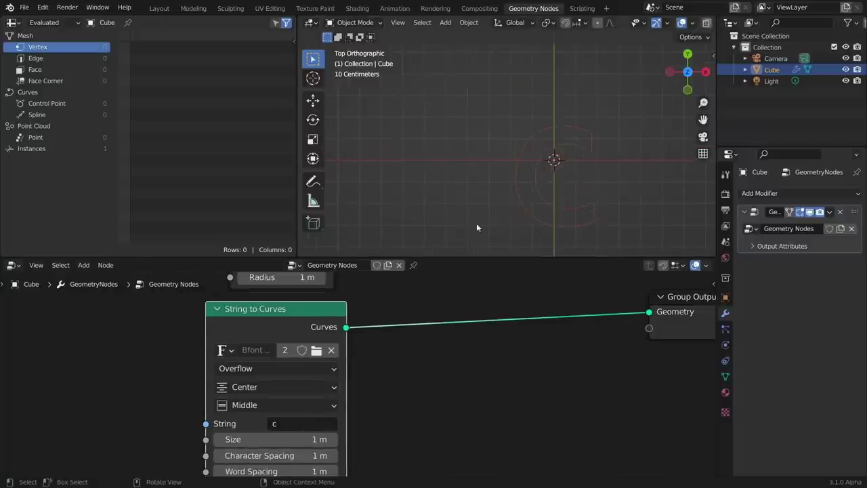
Insert a reroute on the link into the Group Output and feed it from the Curve Circle's Curve output.
{"action": "middle_click_drag", "start_coordinate": [396, 306], "coordinate": [346, 389]}
{"action": "right_click_drag", "start_coordinate": [538, 421], "coordinate": [532, 375], "text": "shift"}
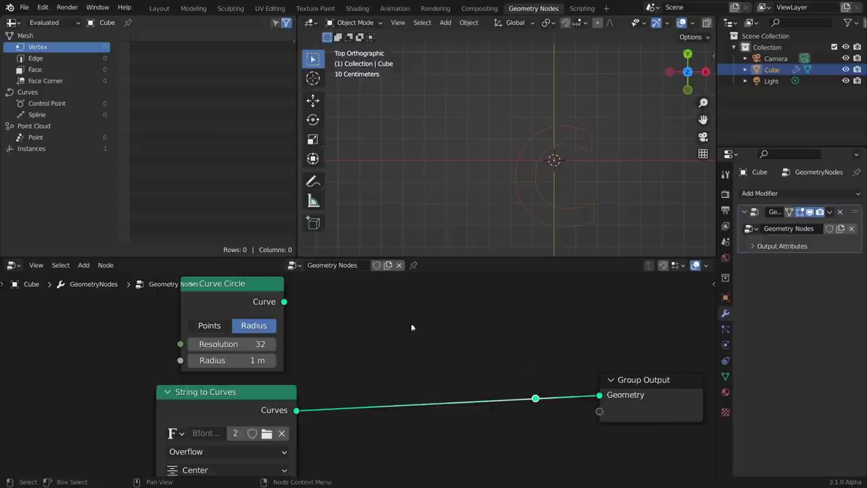
{"action": "left_click_drag", "start_coordinate": [284, 301], "coordinate": [528, 400]}
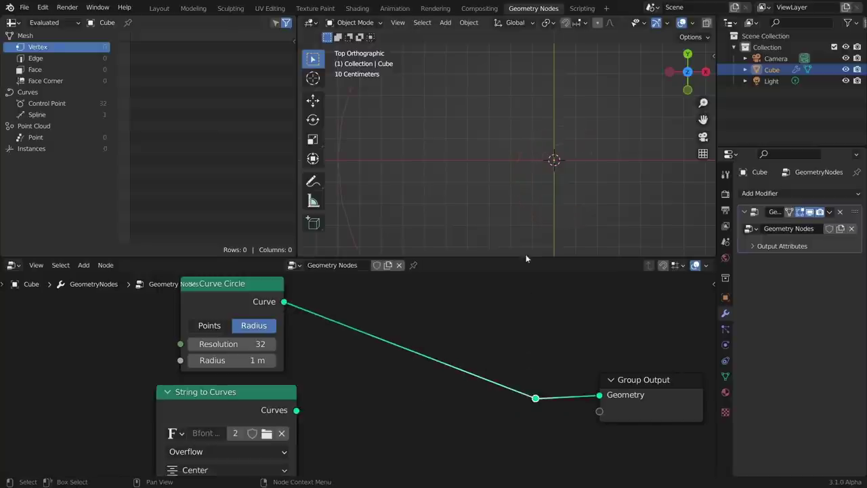
{"action": "scroll", "coordinate": [526, 236], "scroll_direction": "down", "scroll_amount": 5}
{"action": "scroll", "coordinate": [444, 342], "scroll_direction": "down", "scroll_amount": 1}
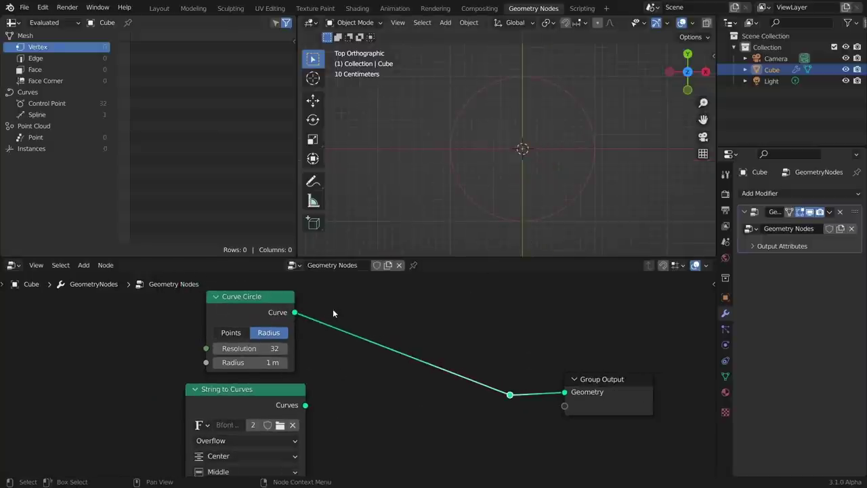
Insert a Set Position node on the link between Curve Circle and the reroute.
{"action": "key", "text": "shift+a"}
{"action": "left_click", "coordinate": [343, 254]}
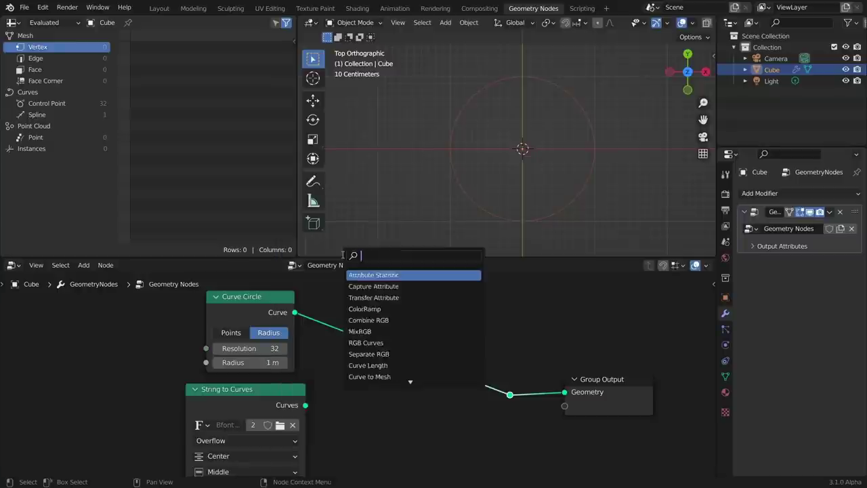
{"action": "type", "text": "set"}
{"action": "left_click", "coordinate": [366, 286]}
{"action": "left_click", "coordinate": [342, 332]}
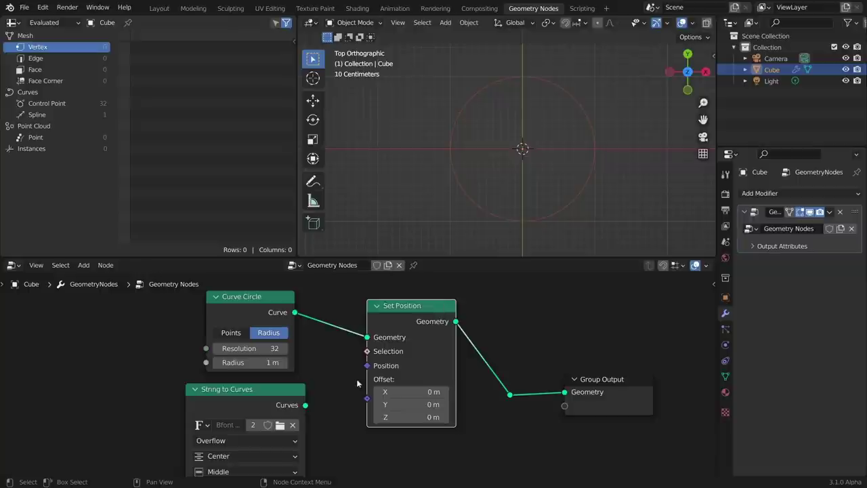
Move the String to Curves and Curve Circle nodes further away from Set Position to make room between them.
{"action": "left_click_drag", "start_coordinate": [267, 391], "coordinate": [160, 395]}
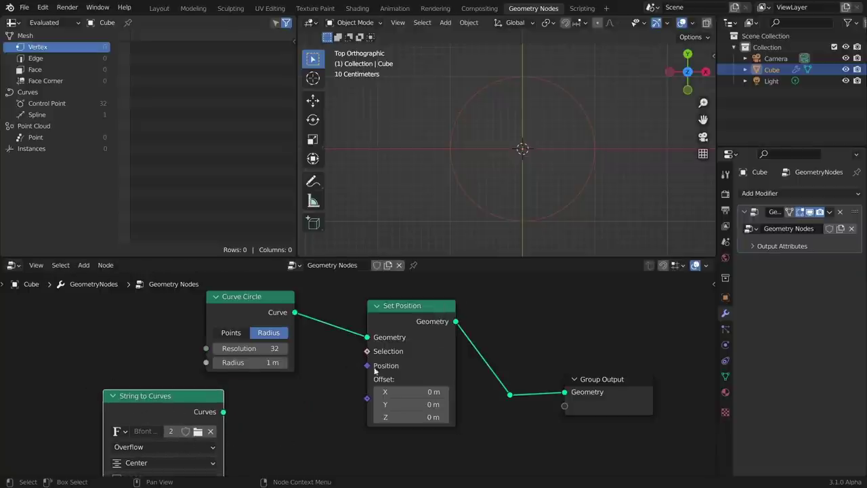
{"action": "middle_click_drag", "start_coordinate": [261, 373], "coordinate": [289, 320]}
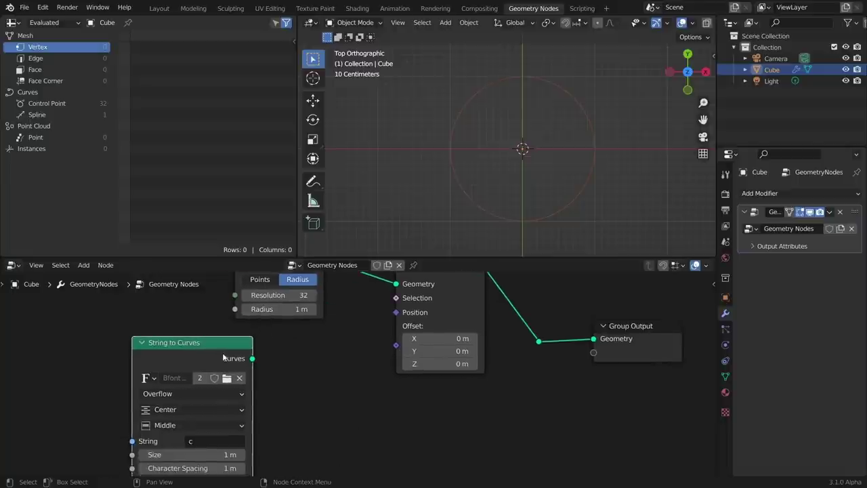
{"action": "left_click_drag", "start_coordinate": [224, 356], "coordinate": [144, 373]}
{"action": "scroll", "coordinate": [257, 352], "scroll_direction": "down", "scroll_amount": 1}
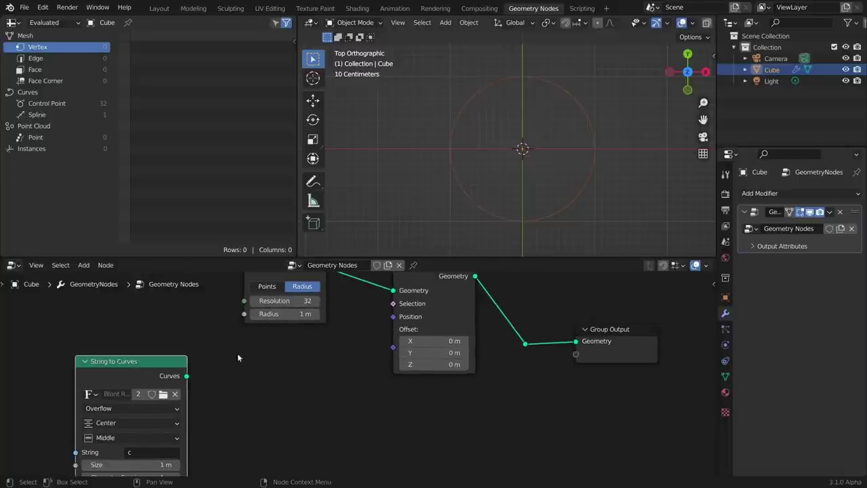
{"action": "middle_click_drag", "start_coordinate": [210, 321], "coordinate": [239, 350]}
{"action": "left_click_drag", "start_coordinate": [319, 301], "coordinate": [200, 300]}
Add a Transfer Attribute node beside String to Curves and connect the Curves output to its Target input.
{"action": "key", "text": "shift+a"}
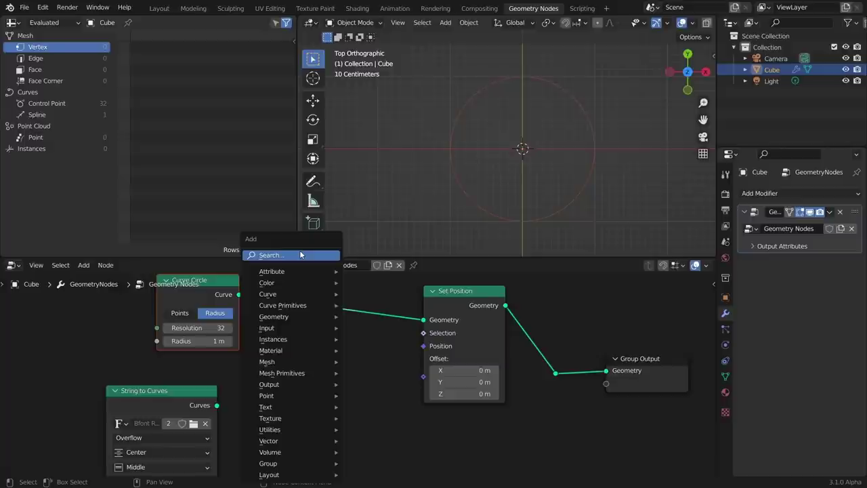
{"action": "mouse_move", "coordinate": [299, 274]}
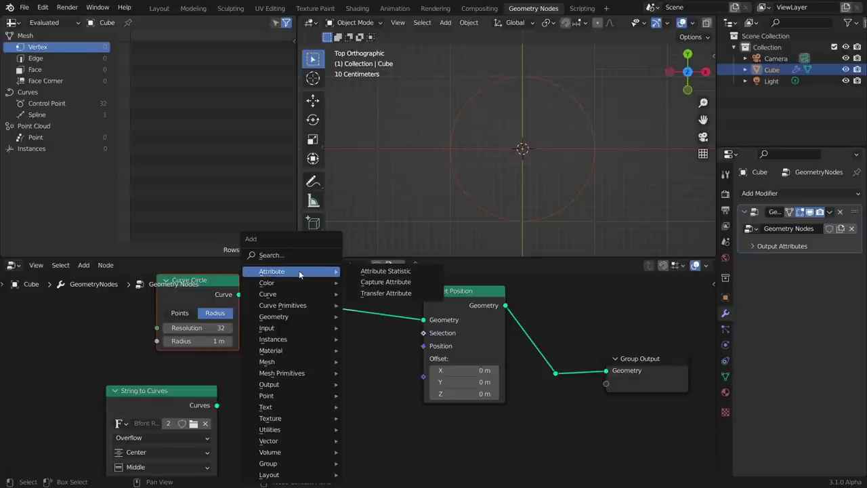
{"action": "left_click", "coordinate": [377, 295]}
{"action": "left_click", "coordinate": [281, 391]}
{"action": "middle_click_drag", "start_coordinate": [280, 391], "coordinate": [288, 337]}
{"action": "right_click_drag", "start_coordinate": [216, 357], "coordinate": [342, 371], "text": "alt"}
{"action": "scroll", "coordinate": [317, 354], "scroll_direction": "down", "scroll_amount": 2}
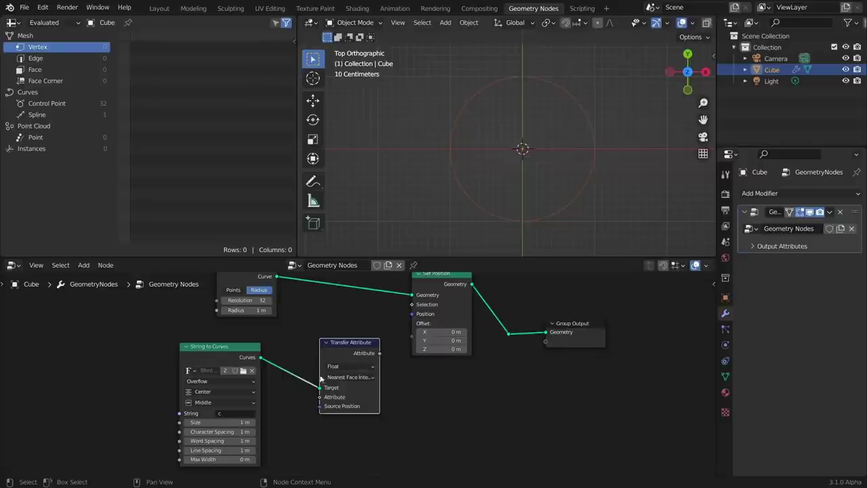
Widen the gap before Transfer Attribute and add a Position node between it and String to Curves.
{"action": "scroll", "coordinate": [339, 382], "scroll_direction": "up", "scroll_amount": 4}
{"action": "middle_click_drag", "start_coordinate": [355, 375], "coordinate": [440, 347]}
{"action": "left_click", "coordinate": [277, 324]}
{"action": "left_click_drag", "start_coordinate": [277, 325], "coordinate": [190, 320]}
{"action": "key", "text": "shift+a"}
{"action": "left_click", "coordinate": [327, 257]}
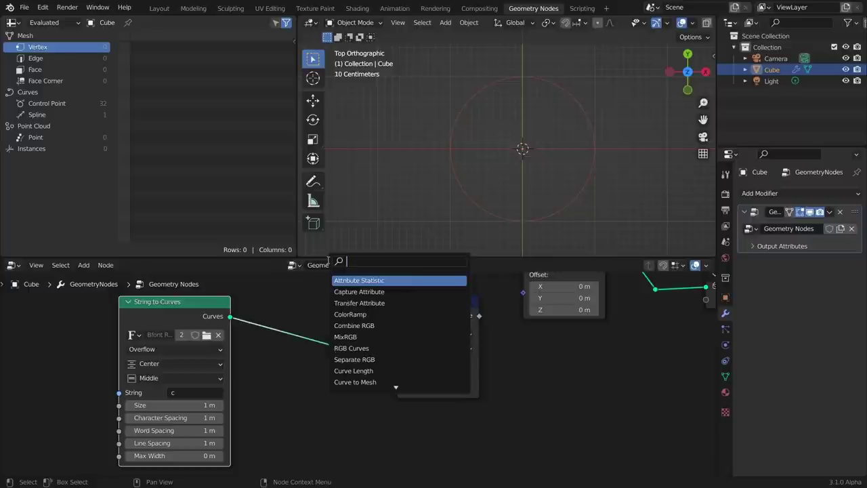
{"action": "type", "text": "po"}
{"action": "key", "text": "Return"}
{"action": "left_click", "coordinate": [294, 393]}
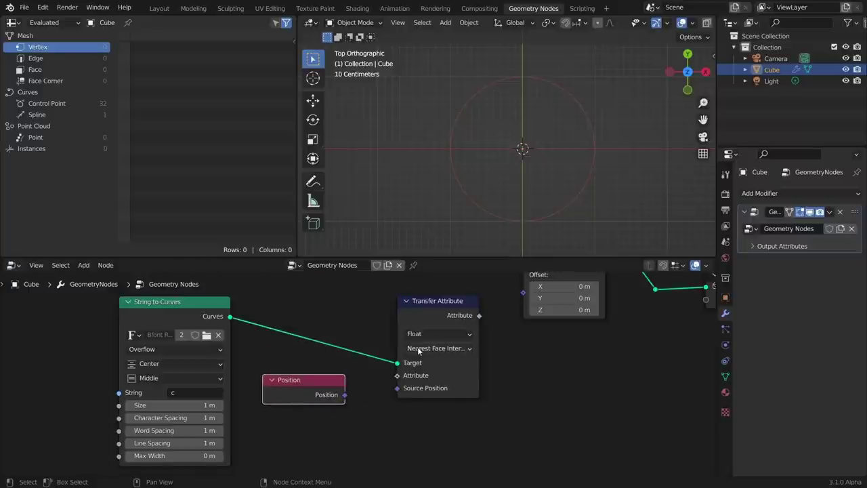
Set Transfer Attribute to Index mapping with Vector data type and link the Position node to its Attribute input.
{"action": "left_click", "coordinate": [419, 350]}
{"action": "left_click", "coordinate": [425, 390]}
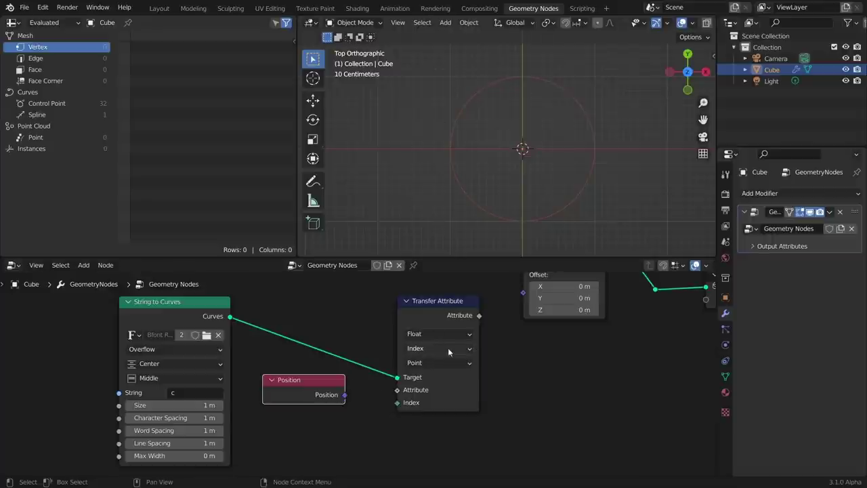
{"action": "left_click", "coordinate": [429, 337]}
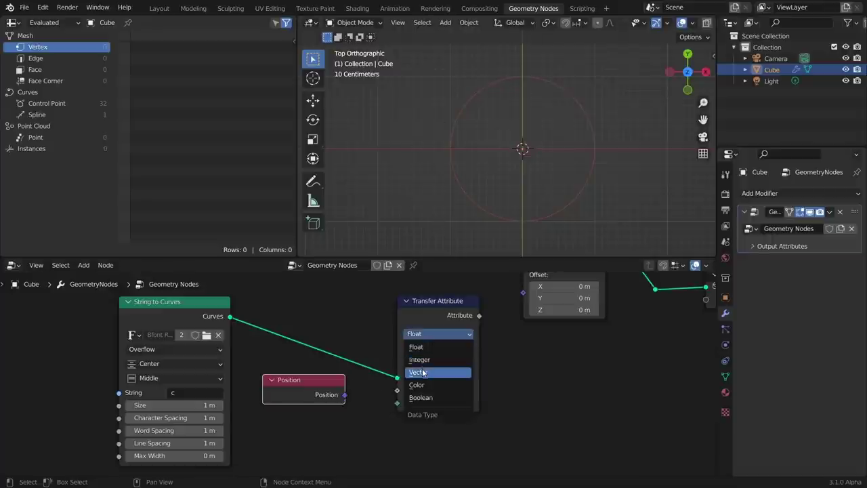
{"action": "left_click", "coordinate": [423, 371]}
{"action": "left_click_drag", "start_coordinate": [346, 395], "coordinate": [398, 390]}
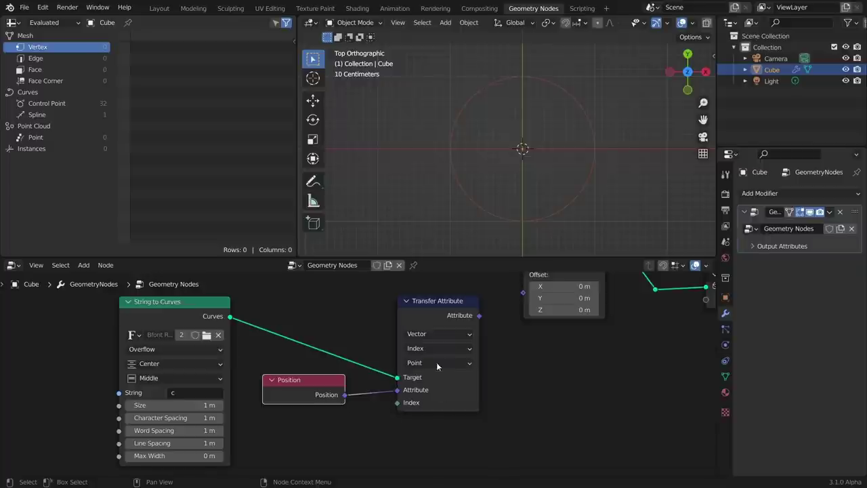
{"action": "middle_click_drag", "start_coordinate": [417, 346], "coordinate": [382, 356]}
{"action": "key", "text": "shift+a"}
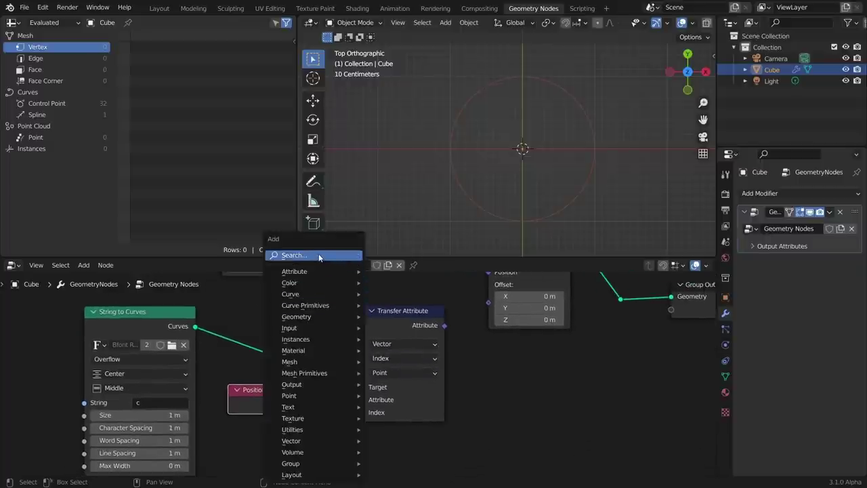
{"action": "left_click", "coordinate": [318, 252]}
{"action": "type", "text": "in"}
{"action": "key", "text": "Return"}
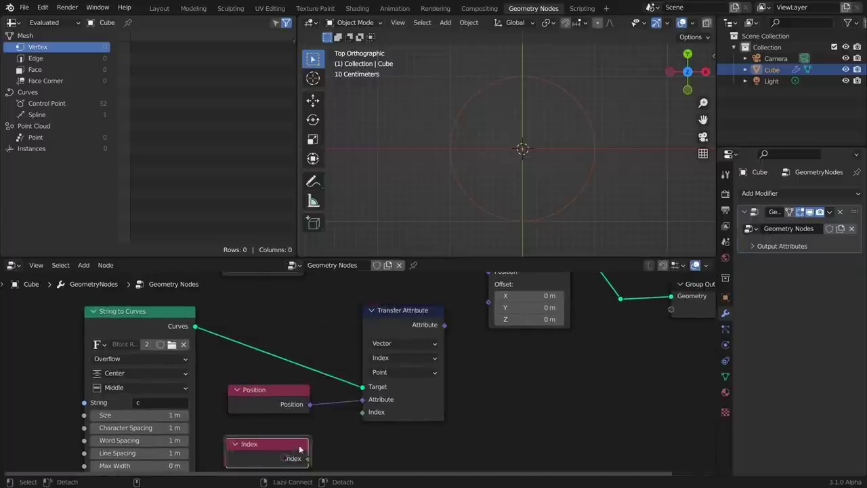
{"action": "left_click", "coordinate": [289, 457]}
{"action": "key", "text": "x"}
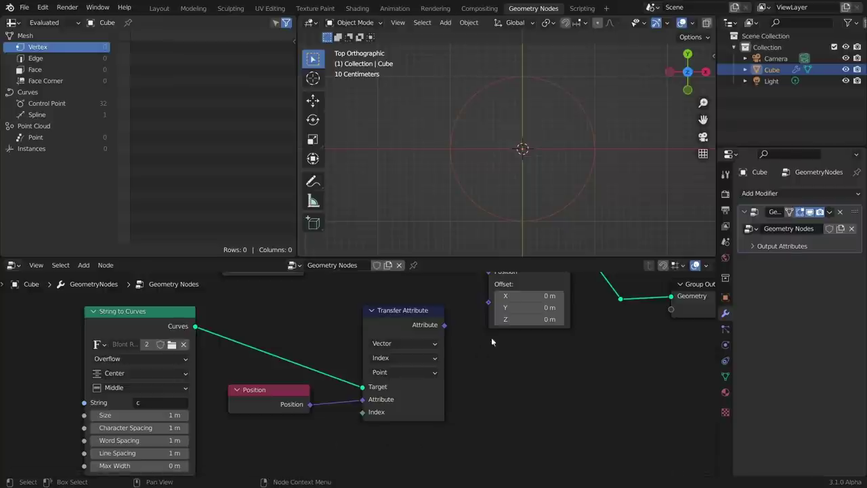
Link the Transfer Attribute output to the Position input of Set Position.
{"action": "middle_click_drag", "start_coordinate": [493, 339], "coordinate": [436, 369]}
{"action": "left_click_drag", "start_coordinate": [402, 387], "coordinate": [448, 334]}
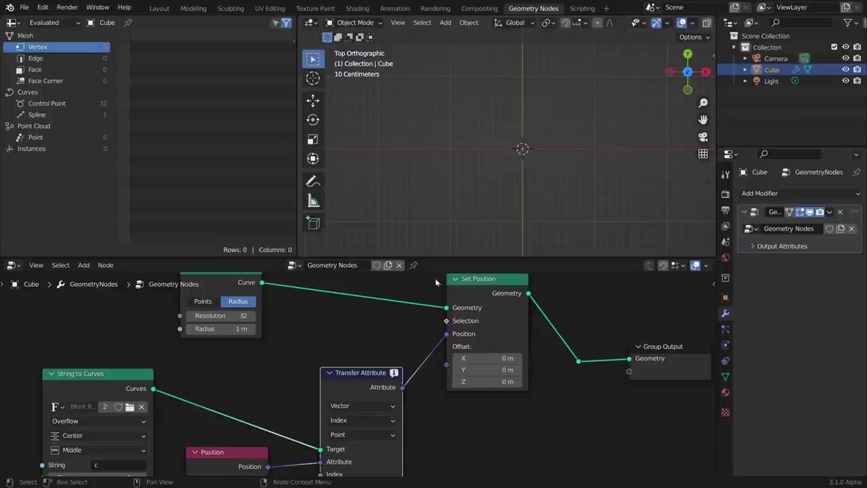
Attach a Viewer node to String to Curves and examine its Instances data in the spreadsheet.
{"action": "middle_click_drag", "start_coordinate": [129, 388], "coordinate": [359, 356]}
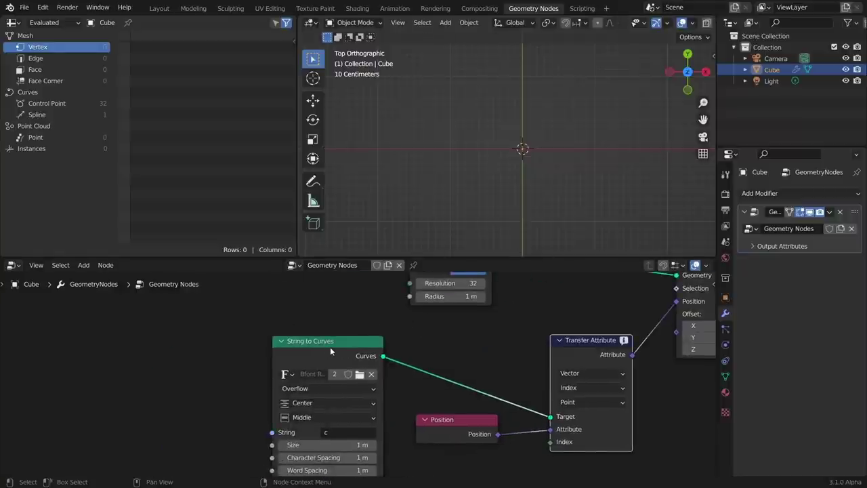
{"action": "left_click", "coordinate": [330, 348], "text": "ctrl+shift"}
{"action": "left_click_drag", "start_coordinate": [401, 362], "coordinate": [506, 313]}
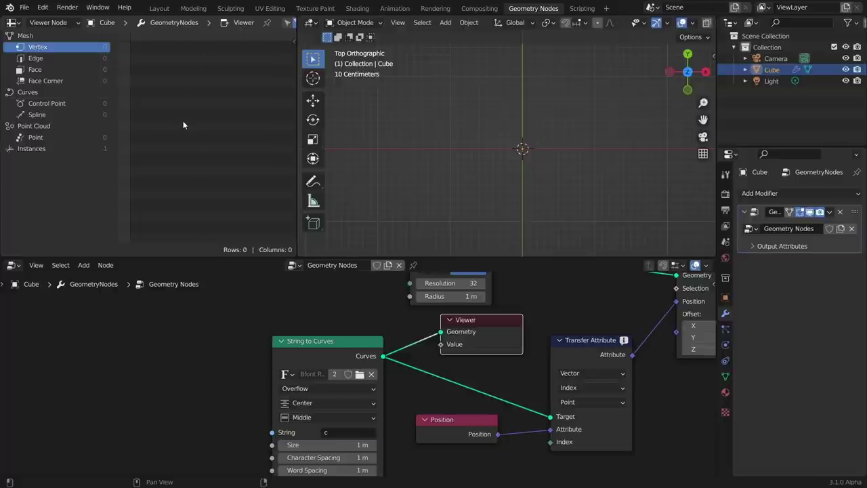
{"action": "left_click", "coordinate": [32, 149]}
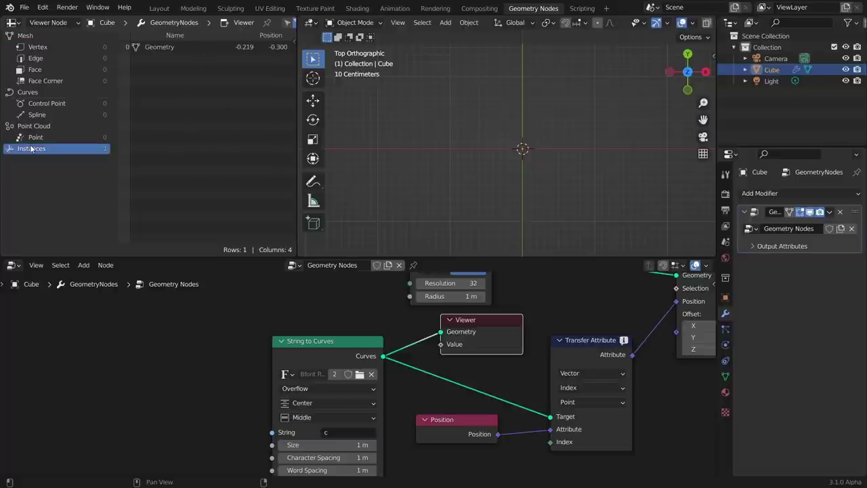
Switch the Viewer to the Curve Circle node and examine its curve control points in the spreadsheet.
{"action": "middle_click_drag", "start_coordinate": [511, 306], "coordinate": [439, 393]}
{"action": "left_click", "coordinate": [386, 333], "text": "ctrl+shift"}
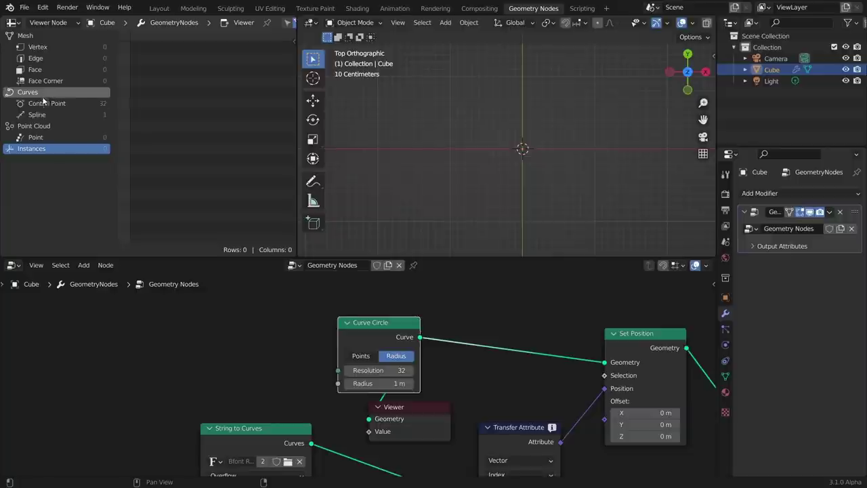
{"action": "left_click", "coordinate": [71, 104]}
{"action": "scroll", "coordinate": [181, 100], "scroll_direction": "down", "scroll_amount": 5}
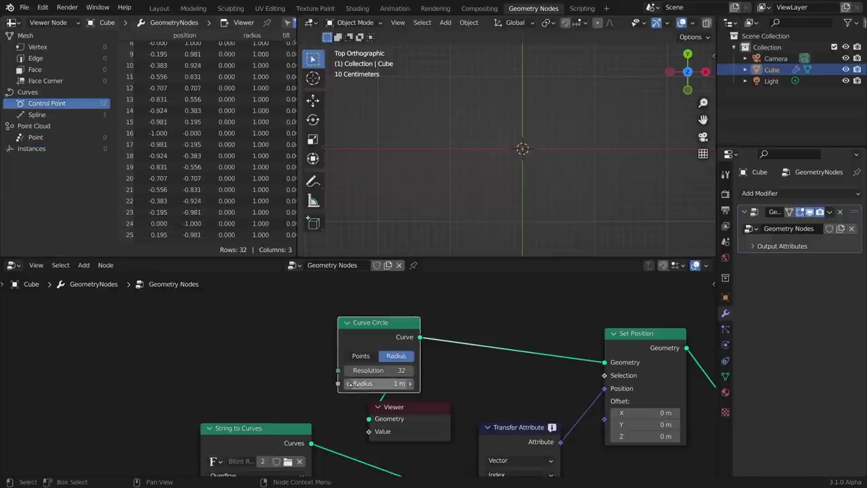
Try a Curve Circle resolution of 34 and set it back to 32.
{"action": "mouse_move", "coordinate": [369, 371]}
{"action": "left_mouse_down"}
{"action": "mouse_move", "coordinate": [403, 371]}
{"action": "mouse_move", "coordinate": [372, 370]}
{"action": "left_mouse_up"}
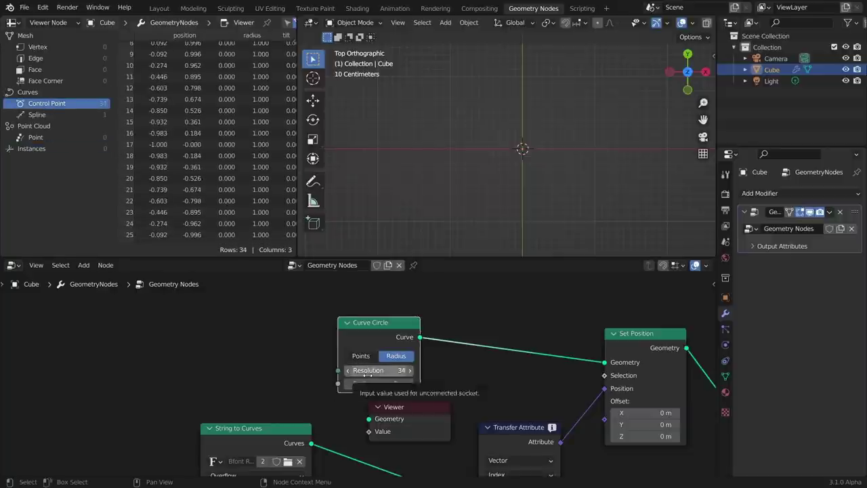
{"action": "left_click", "coordinate": [369, 374]}
{"action": "type", "text": "32"}
{"action": "key", "text": "Return"}
Delete the Curve Circle's Viewer, check String to Curves' control points with a new Viewer, and delete that one too.
{"action": "left_click", "coordinate": [434, 415]}
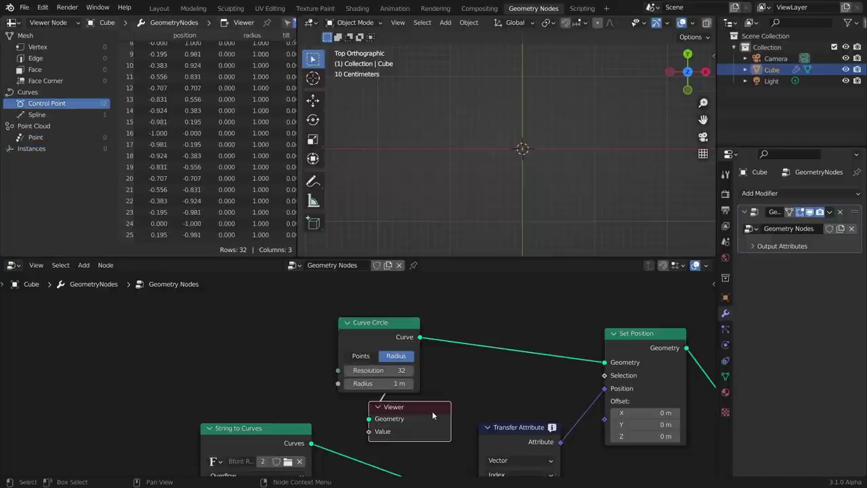
{"action": "key", "text": "x"}
{"action": "left_click", "coordinate": [283, 439], "text": "ctrl+shift"}
{"action": "middle_click_drag", "start_coordinate": [284, 421], "coordinate": [304, 357]}
{"action": "left_click", "coordinate": [326, 400]}
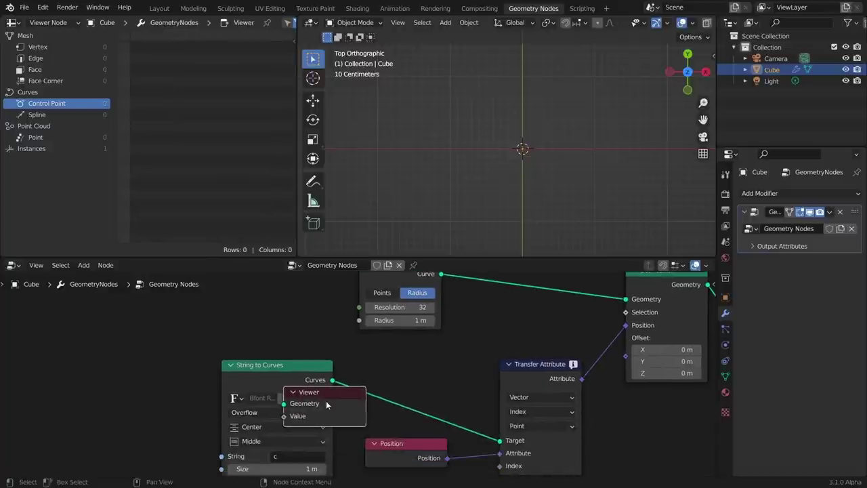
{"action": "key", "text": "x"}
Insert a Realize Instances node on the link between String to Curves and the Transfer Attribute's Target input.
{"action": "key", "text": "shift+a"}
{"action": "type", "text": "rea"}
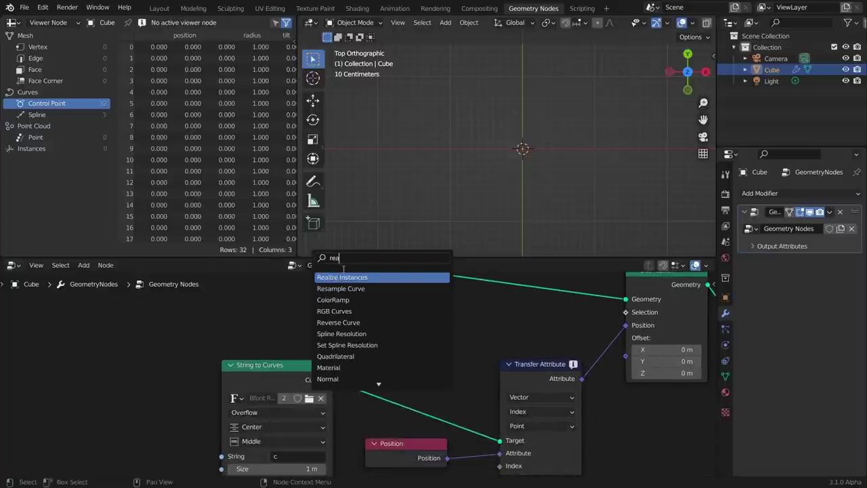
{"action": "left_click", "coordinate": [345, 278]}
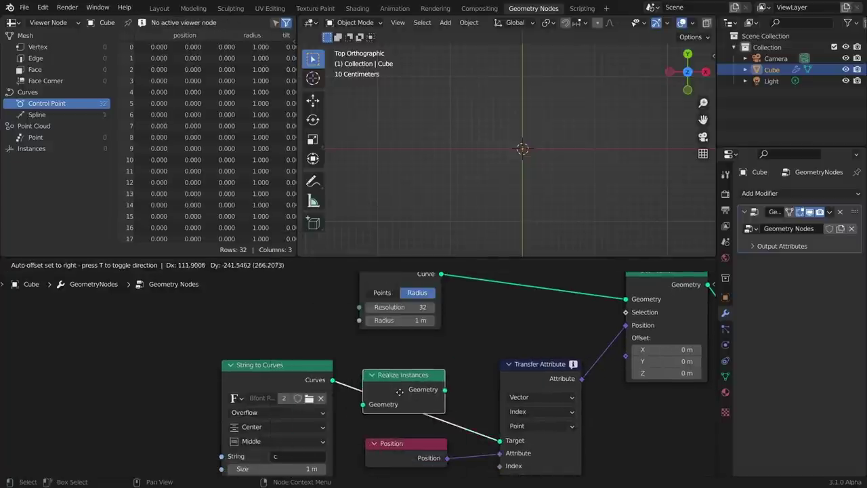
{"action": "left_click", "coordinate": [453, 409]}
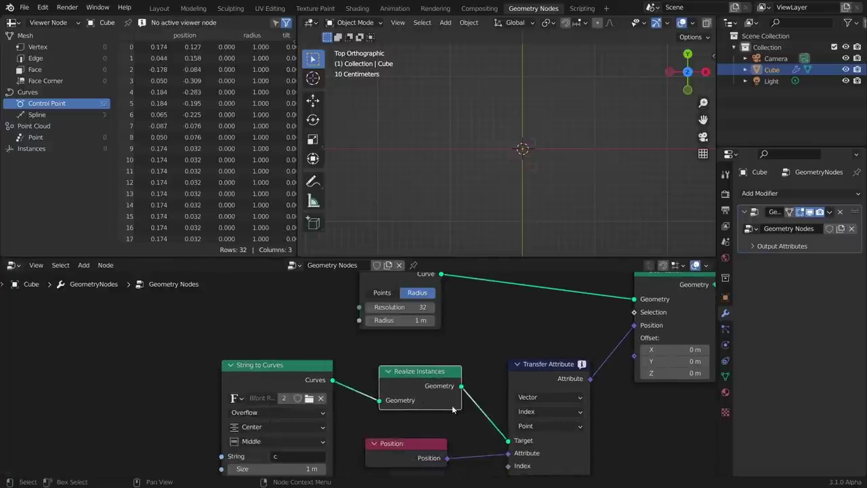
Check the control points output by Realize Instances with a Viewer and delete that Viewer.
{"action": "left_click", "coordinate": [414, 372], "text": "ctrl+shift"}
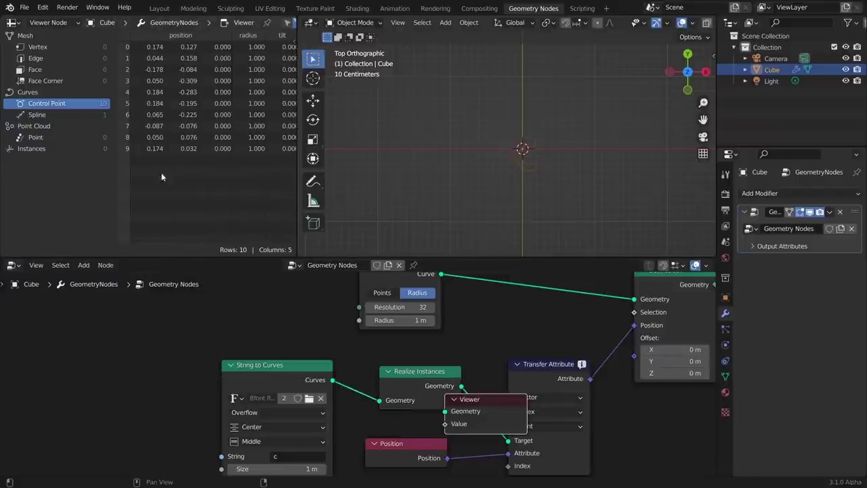
{"action": "key", "text": "x"}
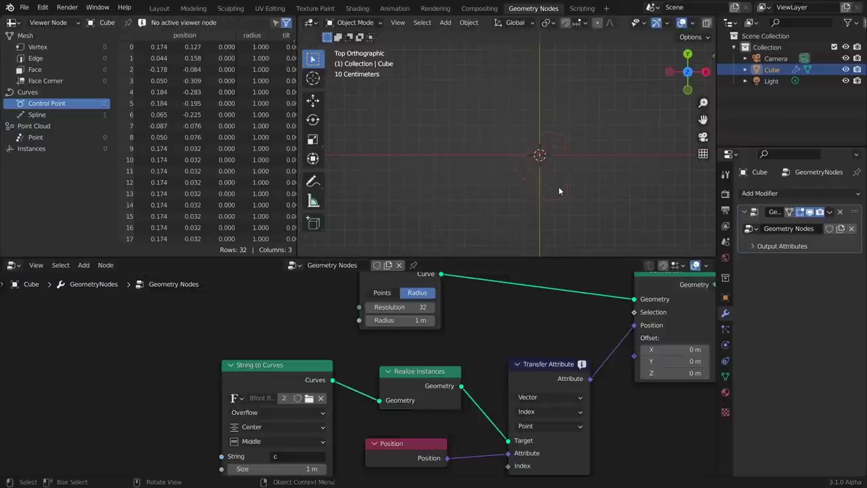
Make room by moving Set Position and Group Output, and insert a Mix node between Transfer Attribute and Set Position's Position input.
{"action": "middle_click_drag", "start_coordinate": [594, 298], "coordinate": [495, 295]}
{"action": "middle_click_drag", "start_coordinate": [580, 329], "coordinate": [406, 335]}
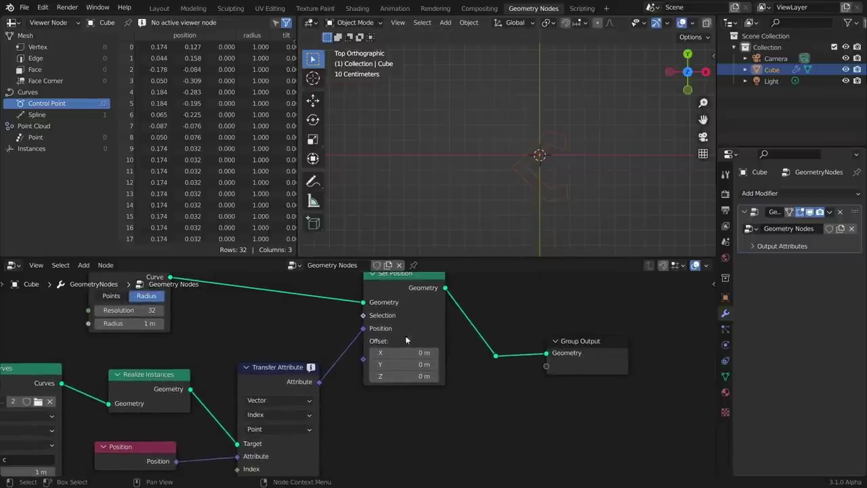
{"action": "left_click_drag", "start_coordinate": [622, 406], "coordinate": [332, 284]}
{"action": "key", "text": "g"}
{"action": "left_click", "coordinate": [441, 293]}
{"action": "key", "text": "shift+a"}
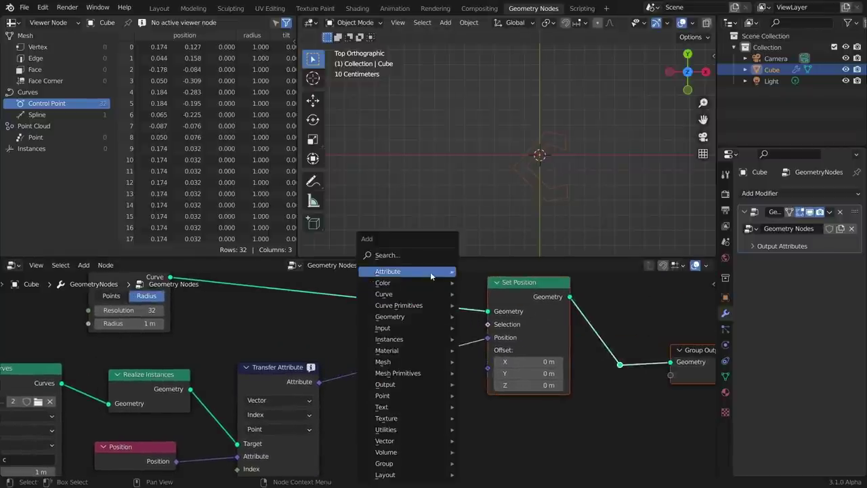
{"action": "type", "text": "mi"}
{"action": "key", "text": "Return"}
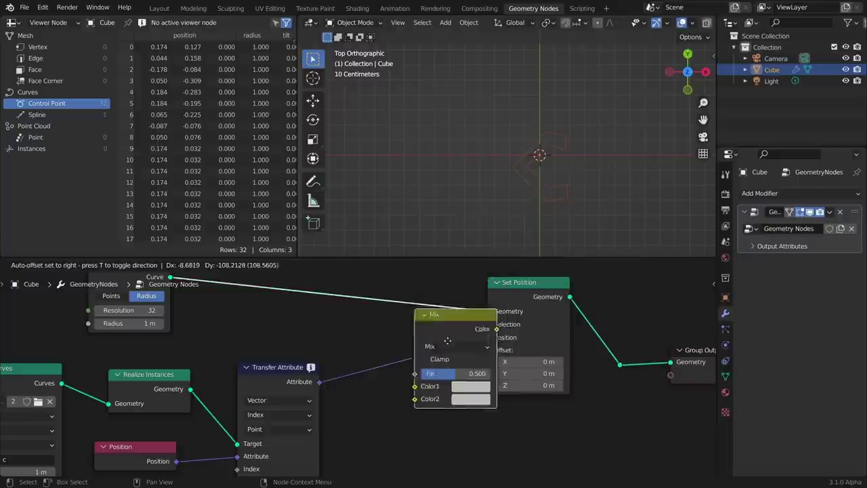
{"action": "left_click", "coordinate": [446, 360]}
Connect the Position node to the Mix node's Color2 input and scrub the Mix factor to 0.000.
{"action": "middle_click_drag", "start_coordinate": [243, 412], "coordinate": [269, 374]}
{"action": "left_click_drag", "start_coordinate": [205, 423], "coordinate": [440, 381]}
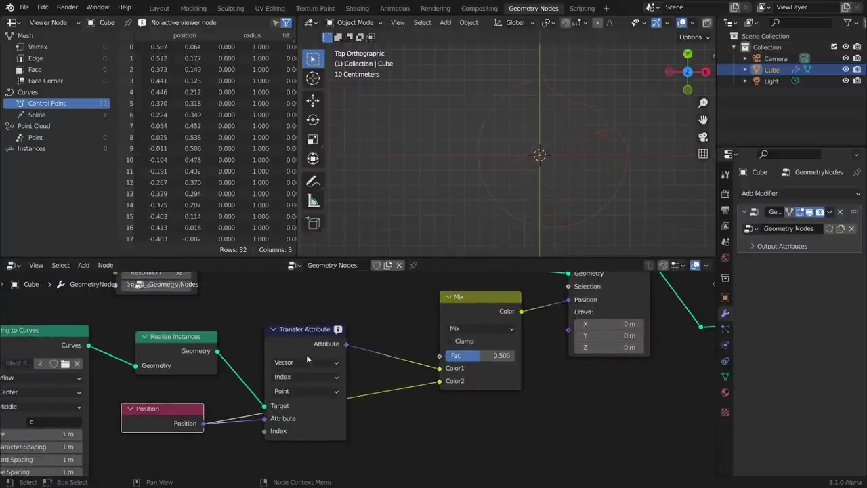
{"action": "left_click_drag", "start_coordinate": [465, 356], "coordinate": [445, 356]}
Try the letter f in String to Curves, previewing it with the Mix factor, and restore the string to c.
{"action": "middle_click_drag", "start_coordinate": [61, 426], "coordinate": [167, 388]}
{"action": "left_click", "coordinate": [167, 385]}
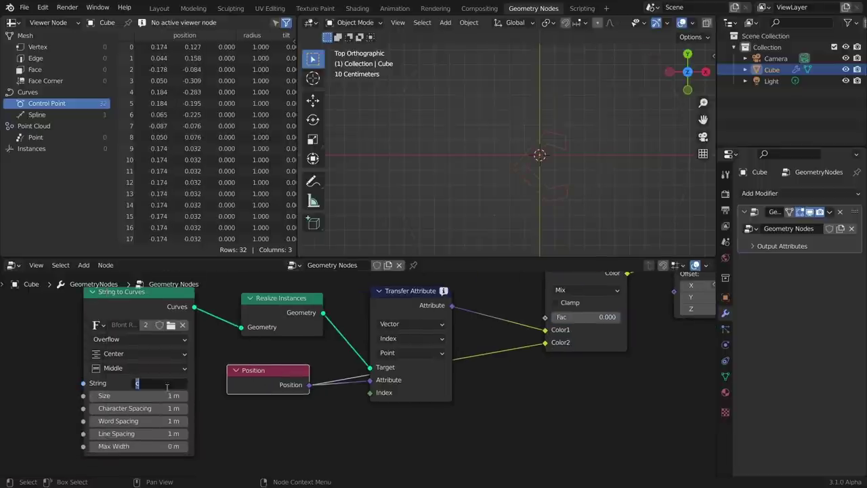
{"action": "type", "text": "f"}
{"action": "key", "text": "Return"}
{"action": "mouse_move", "coordinate": [574, 321]}
{"action": "left_mouse_down"}
{"action": "mouse_move", "coordinate": [639, 321]}
{"action": "mouse_move", "coordinate": [571, 321]}
{"action": "left_mouse_up"}
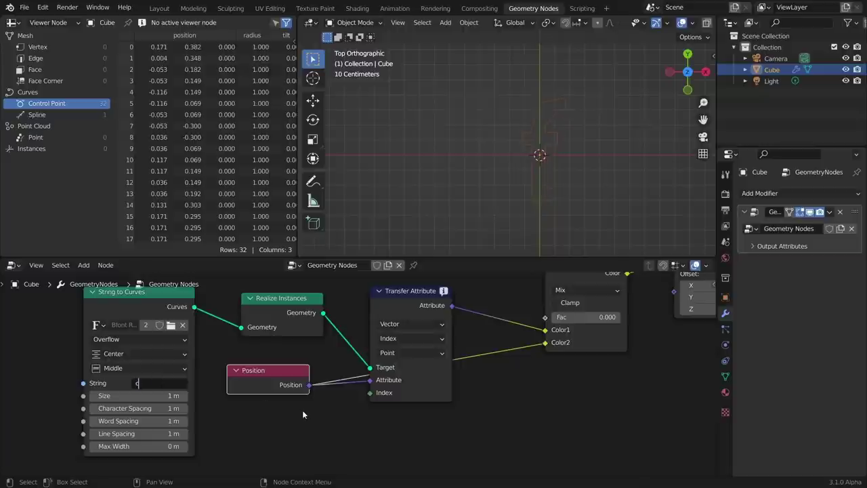
{"action": "type", "text": "c"}
{"action": "key", "text": "Return"}
Move the Curve Circle node away from the Mix and Set Position nodes to sit above String to Curves.
{"action": "key", "text": "Home"}
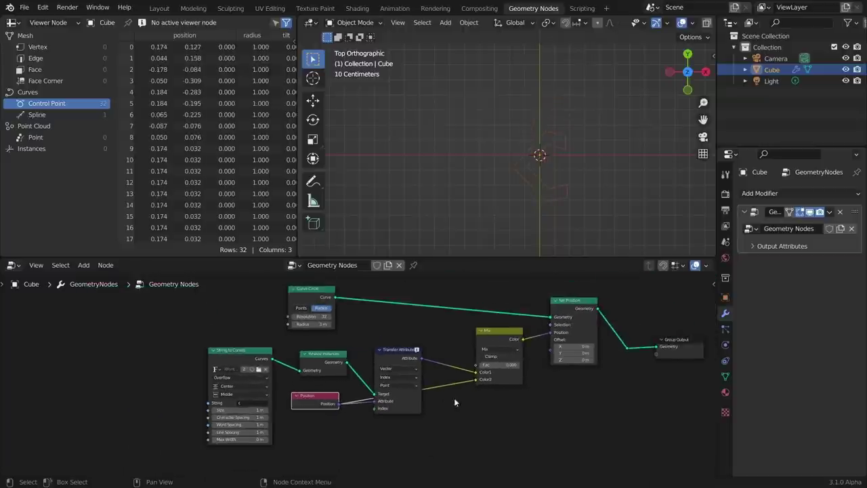
{"action": "middle_click_drag", "start_coordinate": [364, 349], "coordinate": [463, 362]}
{"action": "left_click_drag", "start_coordinate": [335, 340], "coordinate": [455, 305]}
{"action": "key", "text": "g"}
{"action": "left_click", "coordinate": [364, 302]}
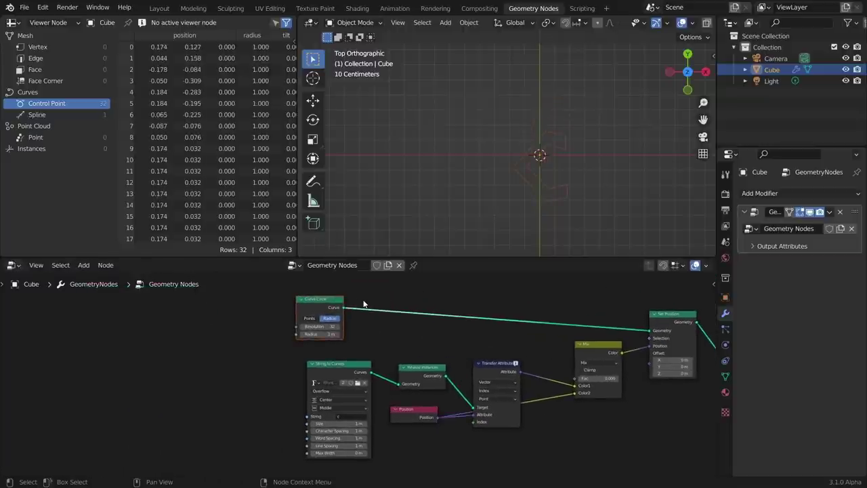
Examine the Curve Circle's control points in the spreadsheet with a temporary Viewer and delete the Viewer.
{"action": "left_click", "coordinate": [329, 308], "text": "ctrl+shift"}
{"action": "scroll", "coordinate": [327, 306], "scroll_direction": "up", "scroll_amount": 3}
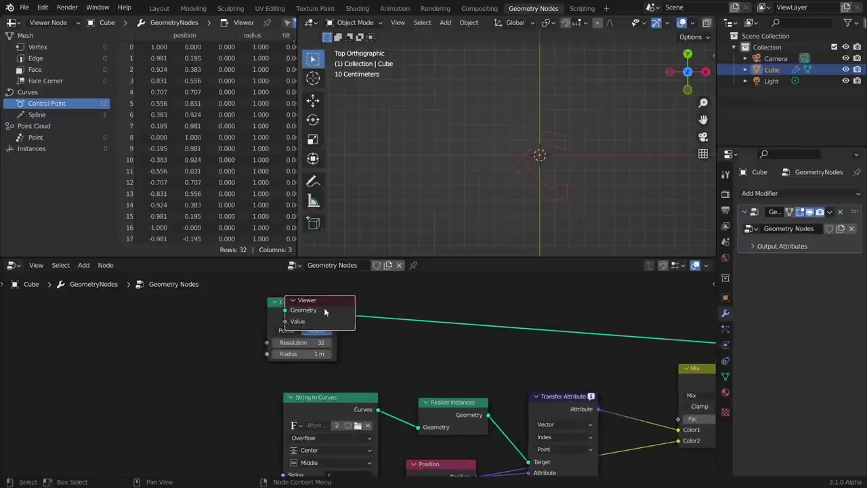
{"action": "key", "text": "x"}
Link Curve Circle directly to the output to inspect the plain circle, and relink Set Position's geometry to the output.
{"action": "middle_click_drag", "start_coordinate": [445, 339], "coordinate": [285, 356]}
{"action": "scroll", "coordinate": [394, 360], "scroll_direction": "down", "scroll_amount": 2}
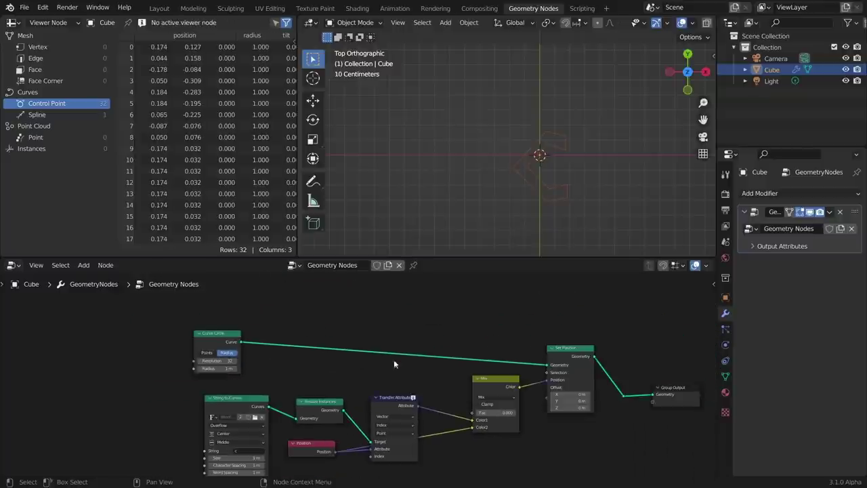
{"action": "right_click_drag", "start_coordinate": [235, 344], "coordinate": [629, 397], "text": "alt"}
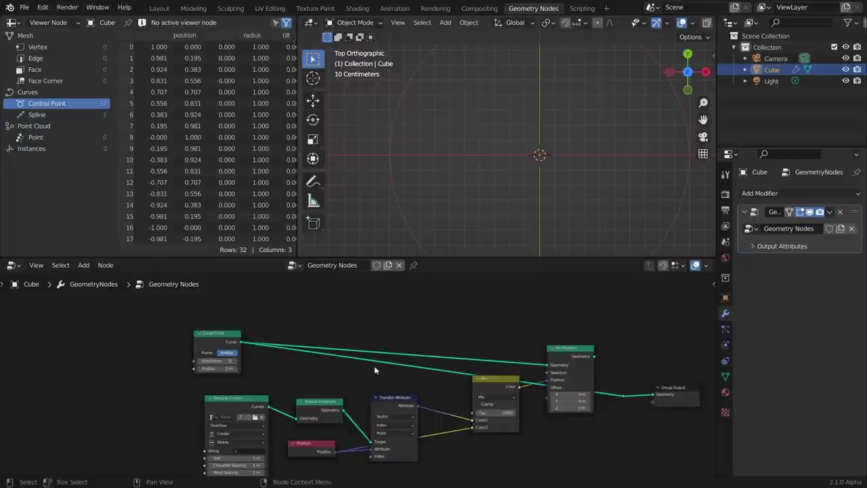
{"action": "middle_click_drag", "start_coordinate": [242, 364], "coordinate": [349, 356]}
{"action": "scroll", "coordinate": [350, 356], "scroll_direction": "up", "scroll_amount": 1}
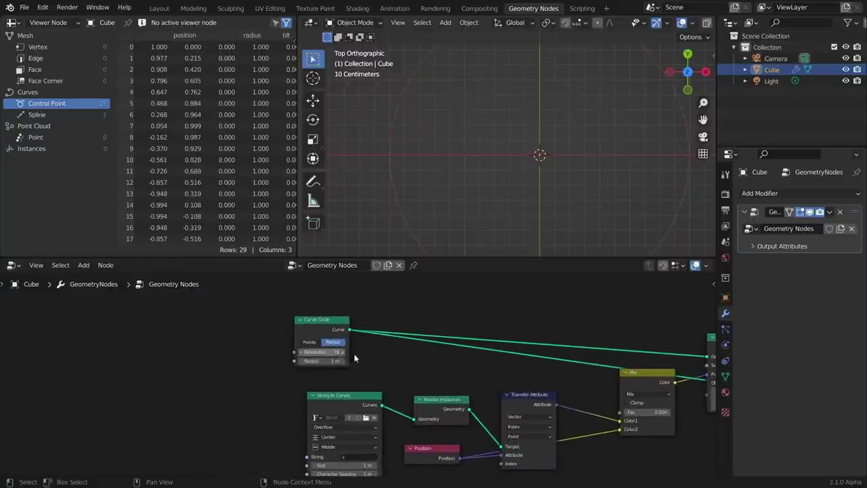
{"action": "middle_click_drag", "start_coordinate": [461, 362], "coordinate": [265, 324]}
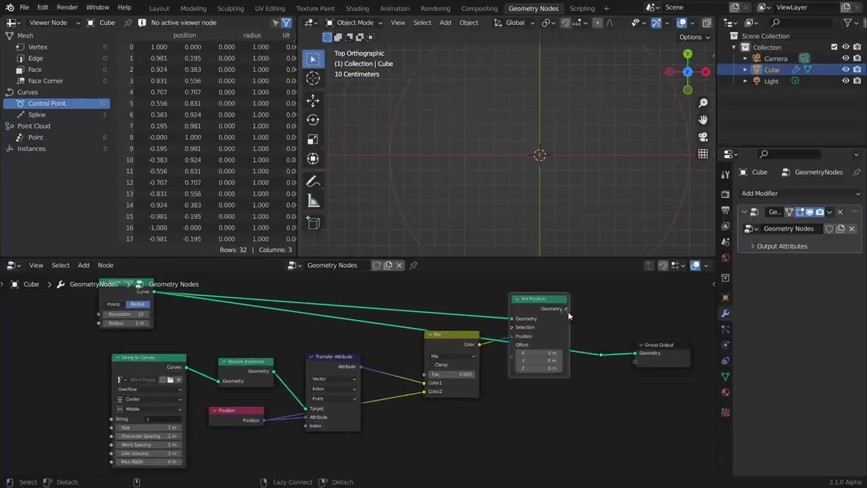
{"action": "left_click_drag", "start_coordinate": [567, 309], "coordinate": [601, 354]}
Examine the realized text curve's points in the spreadsheet with a temporary Viewer on Realize Instances.
{"action": "middle_click_drag", "start_coordinate": [409, 352], "coordinate": [540, 315]}
{"action": "scroll", "coordinate": [363, 348], "scroll_direction": "up", "scroll_amount": 5}
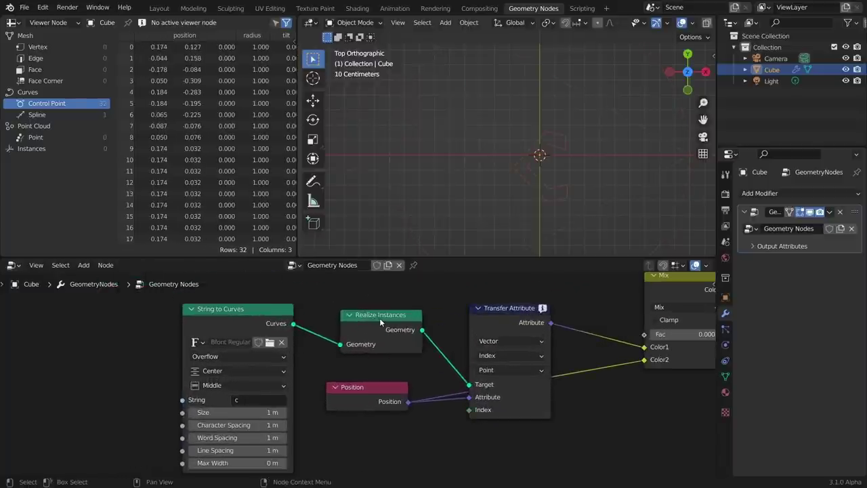
{"action": "left_click", "coordinate": [379, 318], "text": "ctrl+shift"}
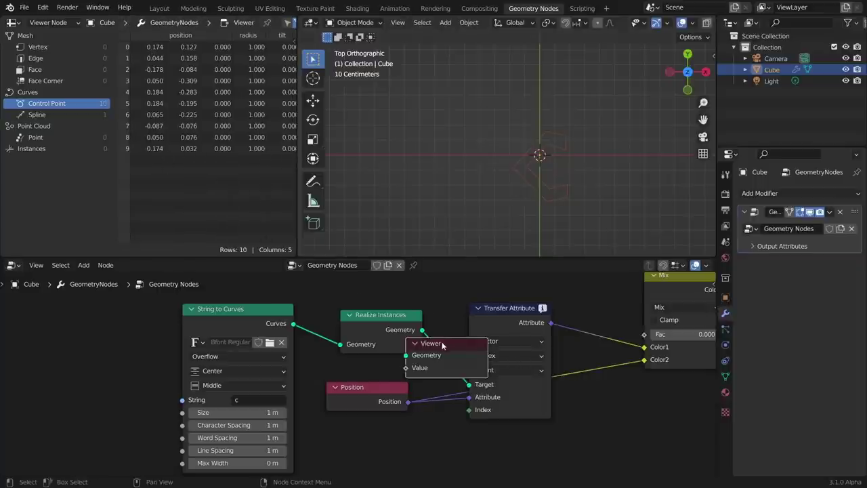
{"action": "key", "text": "x"}
Move String to Curves and Realize Instances aside and insert a Resample Curve node between Realize Instances and Transfer Attribute.
{"action": "scroll", "coordinate": [407, 338], "scroll_direction": "down", "scroll_amount": 6}
{"action": "left_click_drag", "start_coordinate": [202, 363], "coordinate": [378, 324]}
{"action": "key", "text": "g"}
{"action": "left_click", "coordinate": [208, 337]}
{"action": "scroll", "coordinate": [307, 330], "scroll_direction": "up", "scroll_amount": 3}
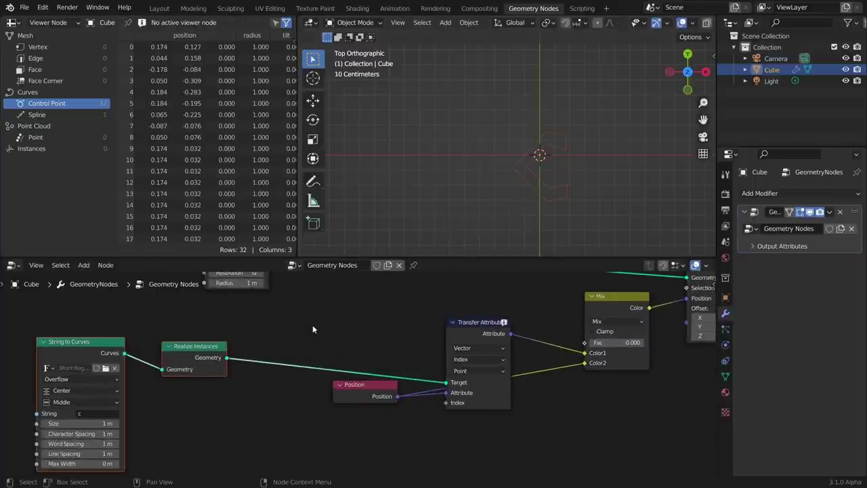
{"action": "key", "text": "shift+a"}
{"action": "type", "text": "esa"}
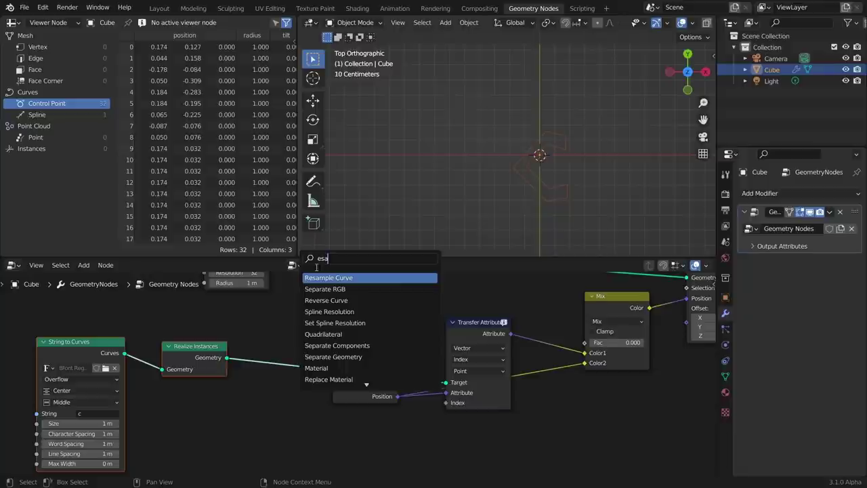
{"action": "type", "text": "mp"}
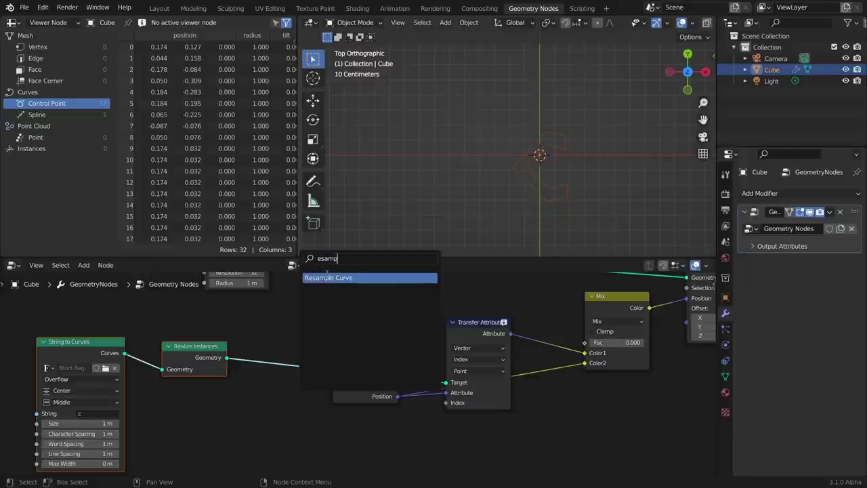
{"action": "key", "text": "Return"}
{"action": "left_click", "coordinate": [300, 337]}
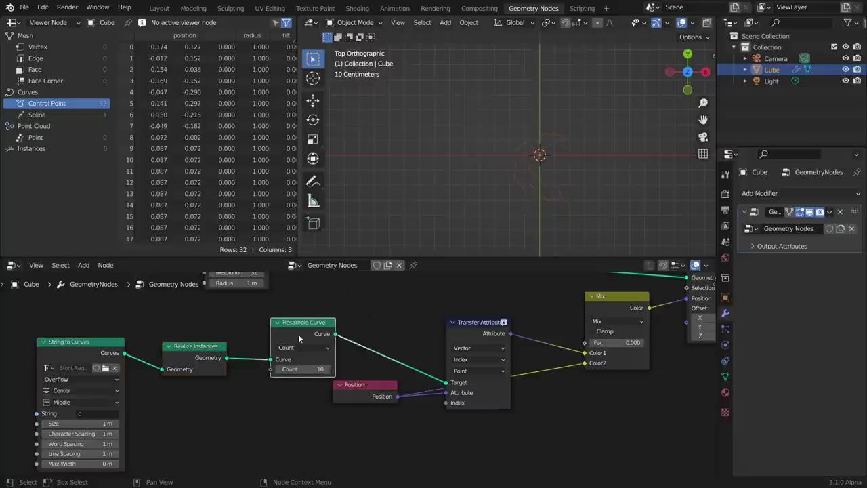
{"action": "left_click_drag", "start_coordinate": [311, 320], "coordinate": [332, 299]}
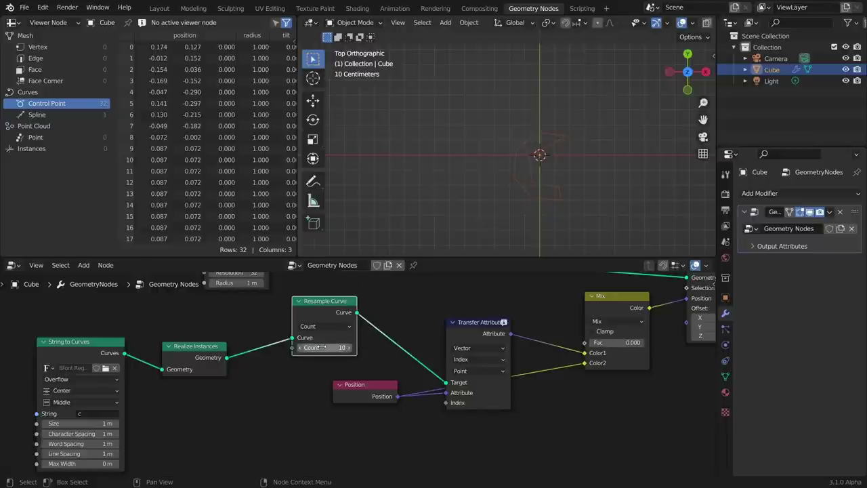
Set the Resample Curve count to 30 and preview the morph with the Mix factor.
{"action": "left_click_drag", "start_coordinate": [323, 347], "coordinate": [366, 347]}
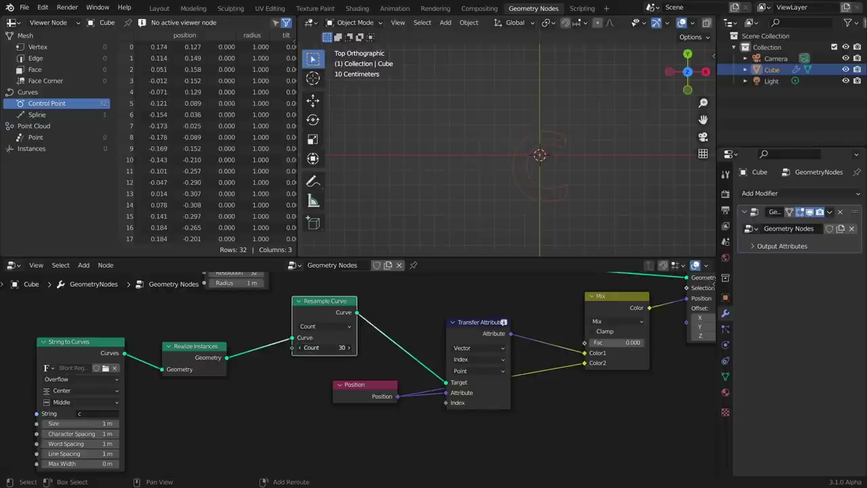
{"action": "mouse_move", "coordinate": [610, 343]}
{"action": "left_mouse_down"}
{"action": "mouse_move", "coordinate": [644, 342]}
{"action": "mouse_move", "coordinate": [596, 343]}
{"action": "left_mouse_up"}
Set the Curve Circle's radius to 0.5 m and preview the morph by scrubbing the Mix factor.
{"action": "middle_click_drag", "start_coordinate": [237, 283], "coordinate": [317, 352]}
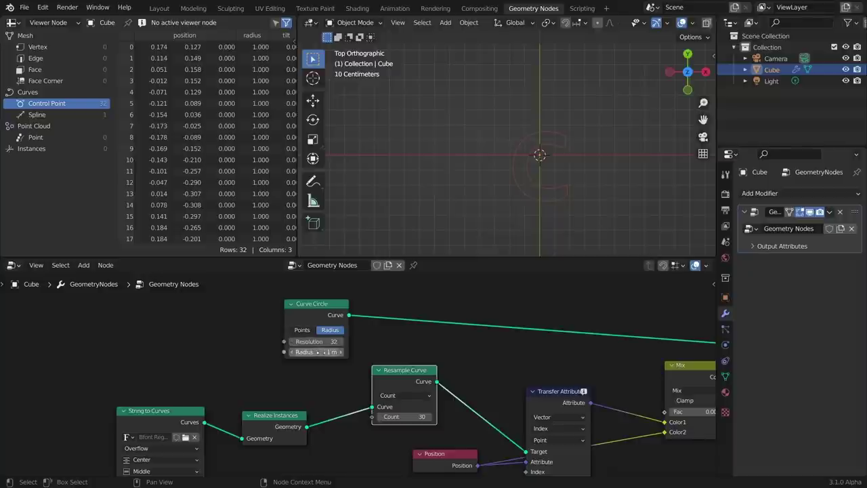
{"action": "left_click", "coordinate": [321, 352]}
{"action": "type", "text": "0.5"}
{"action": "key", "text": "Return"}
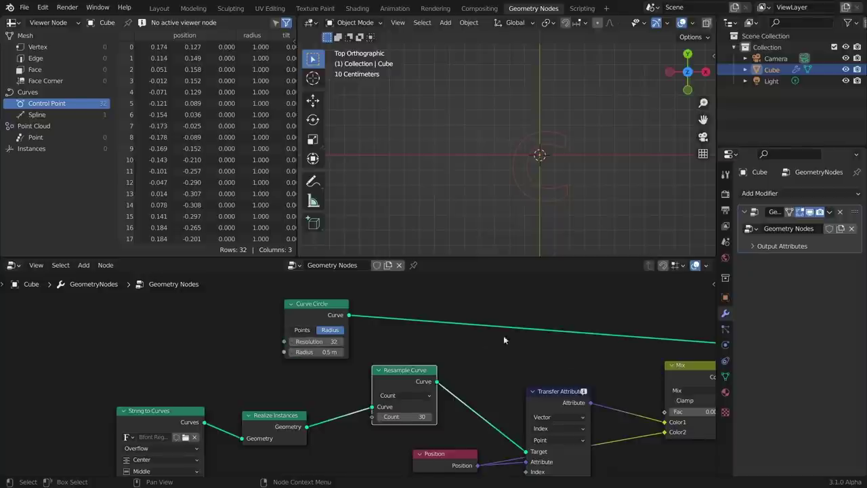
{"action": "middle_click_drag", "start_coordinate": [620, 374], "coordinate": [474, 379]}
{"action": "mouse_move", "coordinate": [537, 418]}
{"action": "left_mouse_down"}
{"action": "mouse_move", "coordinate": [574, 418]}
{"action": "mouse_move", "coordinate": [523, 418]}
{"action": "left_mouse_up"}
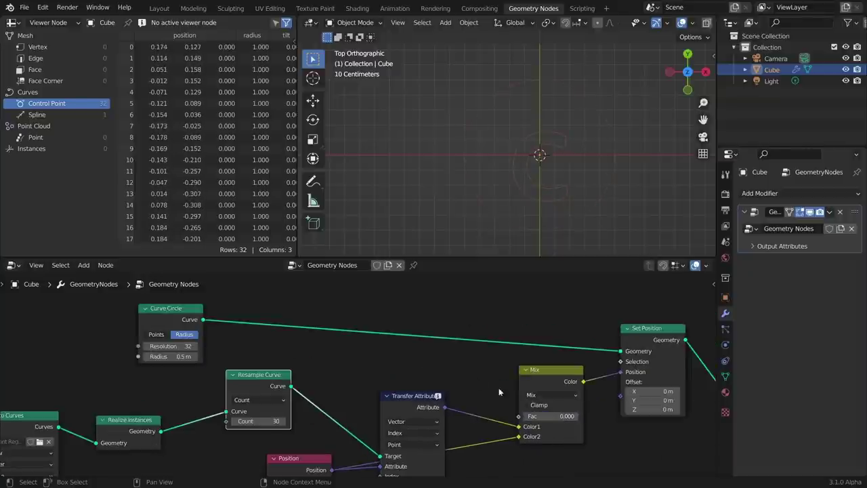
Raise the Resample Curve count to 159.
{"action": "middle_click_drag", "start_coordinate": [241, 368], "coordinate": [438, 306]}
{"action": "scroll", "coordinate": [438, 345], "scroll_direction": "up", "scroll_amount": 2}
{"action": "middle_click_drag", "start_coordinate": [467, 359], "coordinate": [396, 363]}
{"action": "left_click_drag", "start_coordinate": [395, 364], "coordinate": [425, 355]}
{"action": "scroll", "coordinate": [425, 351], "scroll_direction": "down", "scroll_amount": 3}
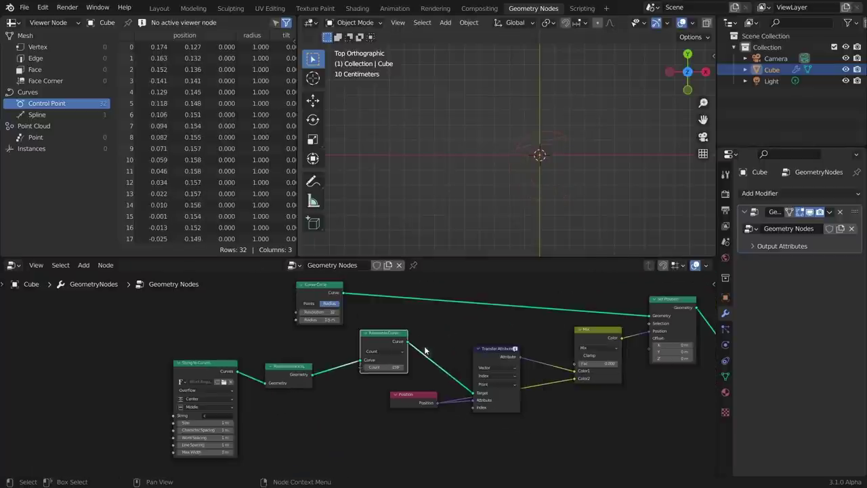
Duplicate the Resample Curve node and place the copy on the link between Curve Circle and Set Position.
{"action": "scroll", "coordinate": [387, 346], "scroll_direction": "up", "scroll_amount": 4}
{"action": "middle_click_drag", "start_coordinate": [385, 347], "coordinate": [353, 366]}
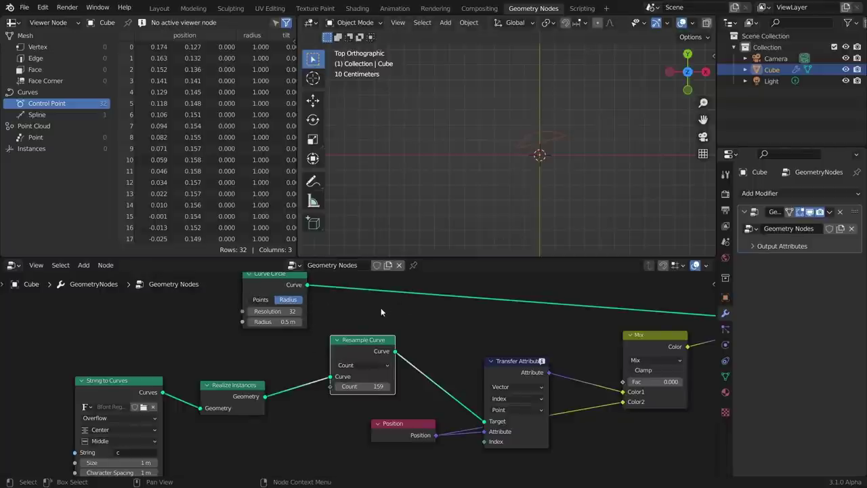
{"action": "key", "text": "shift+d"}
{"action": "left_click", "coordinate": [453, 282]}
Add a Value node beside the Curve Circle node.
{"action": "middle_click_drag", "start_coordinate": [248, 275], "coordinate": [304, 295]}
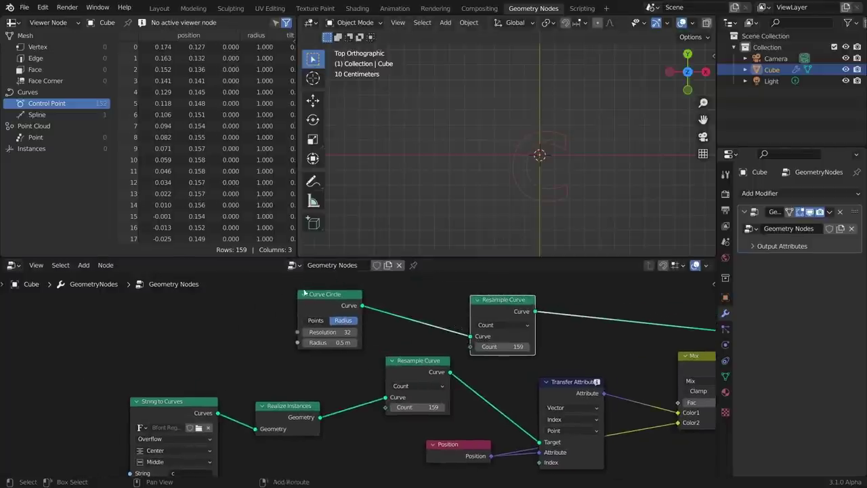
{"action": "key", "text": "shift+a"}
{"action": "left_click", "coordinate": [254, 255]}
{"action": "type", "text": "va"}
{"action": "key", "text": "Return"}
{"action": "left_click", "coordinate": [219, 337]}
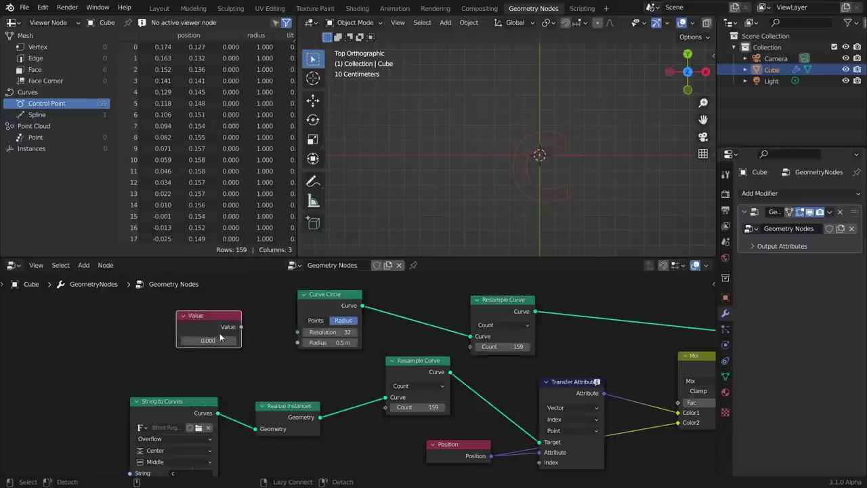
Connect the Value node to the Count inputs of both Resample Curve nodes and set its value to 100.
{"action": "right_click_drag", "start_coordinate": [221, 334], "coordinate": [429, 400], "text": "alt"}
{"action": "left_click_drag", "start_coordinate": [219, 341], "coordinate": [517, 340]}
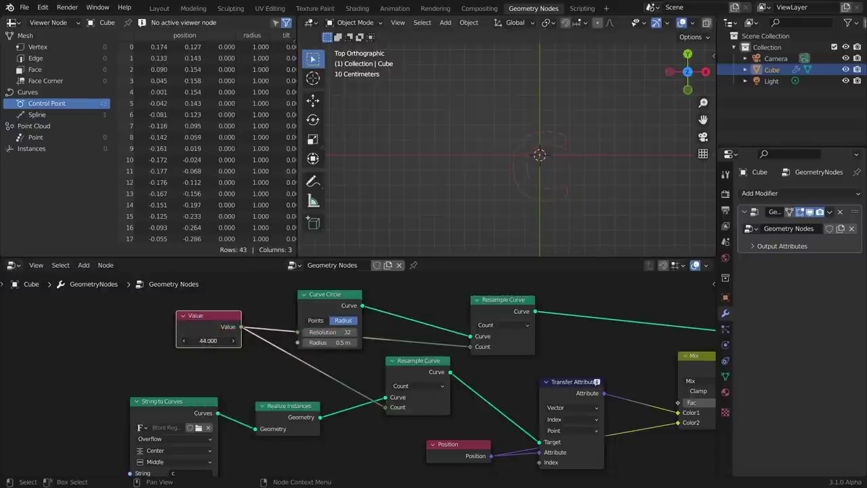
{"action": "key", "text": "Return"}
Preview the morph by scrubbing the Mix factor, return it to 0.000, and save the file.
{"action": "middle_click_drag", "start_coordinate": [611, 349], "coordinate": [354, 317]}
{"action": "left_click_drag", "start_coordinate": [454, 370], "coordinate": [427, 371]}
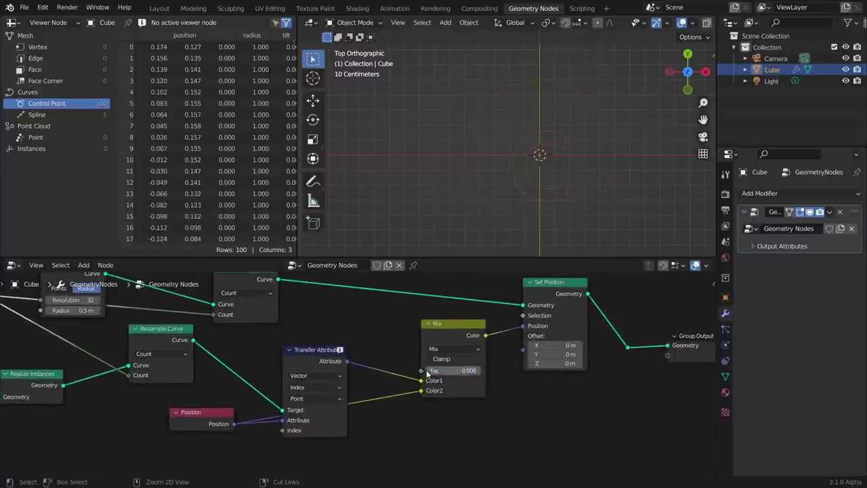
{"action": "key", "text": "ctrl+s"}
Move the Group Output node farther away from Set Position to make room for more nodes.
{"action": "middle_click_drag", "start_coordinate": [704, 393], "coordinate": [566, 409]}
{"action": "left_click_drag", "start_coordinate": [567, 408], "coordinate": [353, 332]}
{"action": "left_click_drag", "start_coordinate": [530, 406], "coordinate": [386, 331]}
{"action": "key", "text": "g"}
{"action": "left_click", "coordinate": [552, 319]}
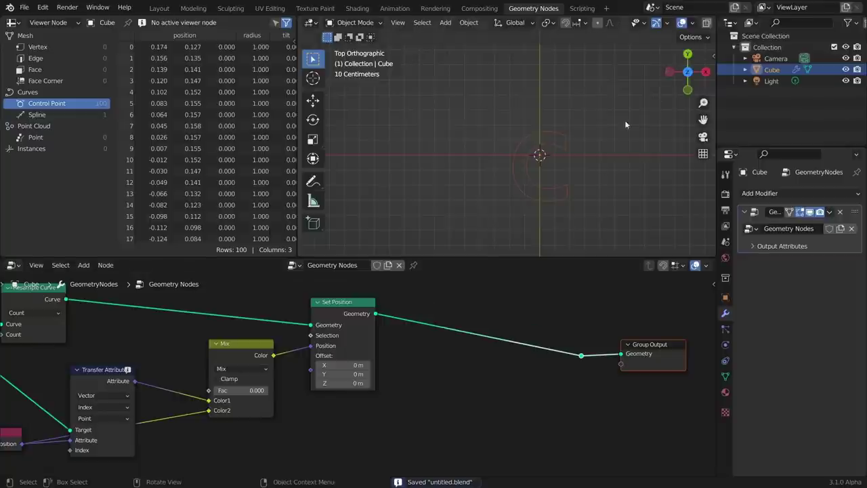
Insert a Curve to Mesh node on the link between Set Position and Group Output.
{"action": "scroll", "coordinate": [503, 301], "scroll_direction": "up", "scroll_amount": 2}
{"action": "key", "text": "shift+a"}
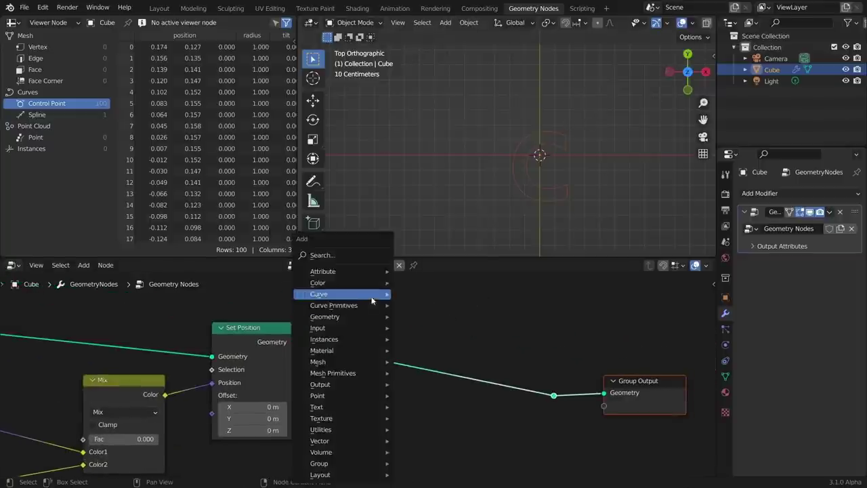
{"action": "left_click", "coordinate": [338, 256]}
{"action": "type", "text": "curve to m"}
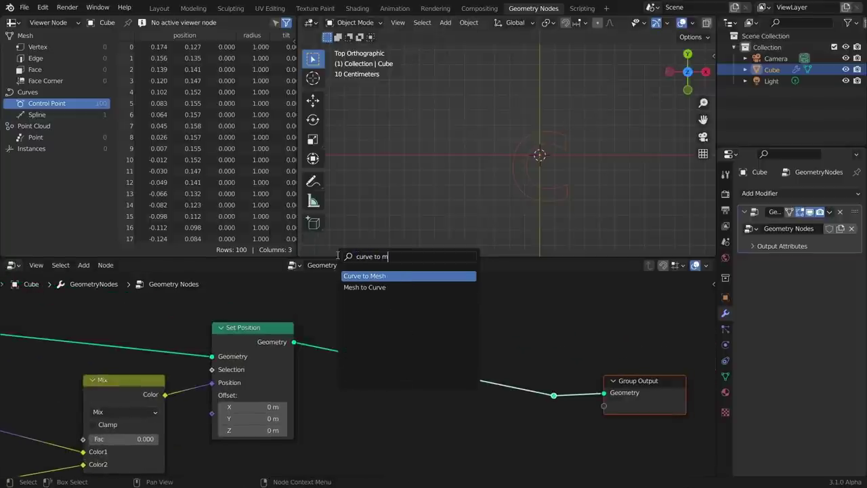
{"action": "key", "text": "Return"}
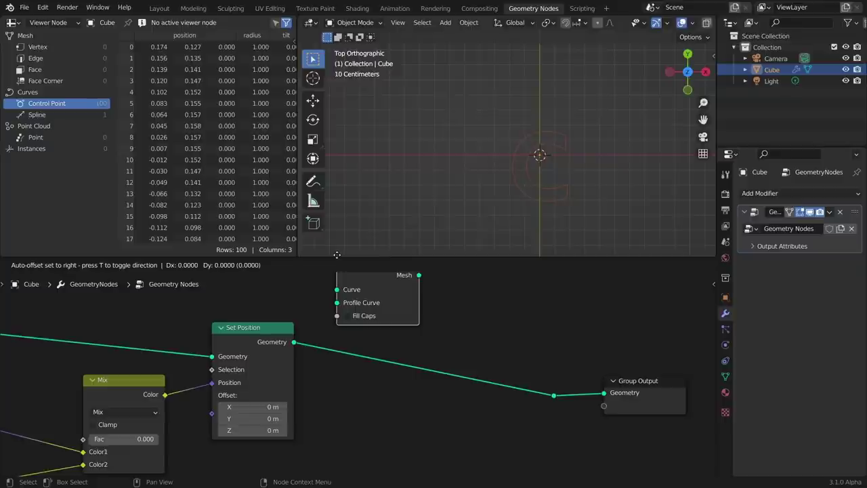
{"action": "left_click", "coordinate": [414, 340]}
Add a Curve Circle node as the Profile Curve of Curve to Mesh and set its radius to 0.01 m.
{"action": "key", "text": "shift+a"}
{"action": "left_click", "coordinate": [329, 256]}
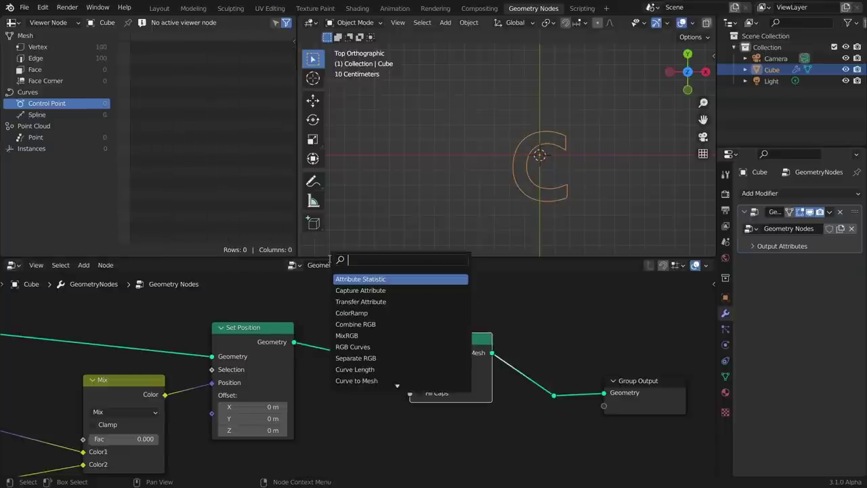
{"action": "type", "text": "curve"}
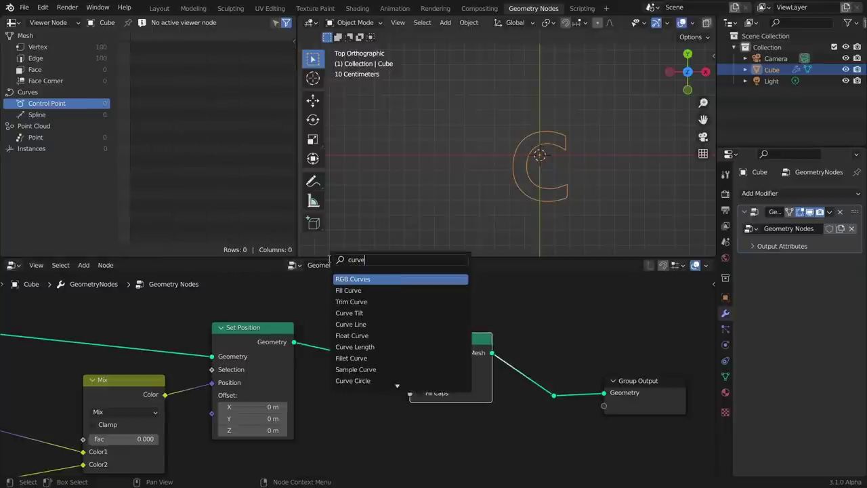
{"action": "type", "text": " c"}
{"action": "left_click", "coordinate": [384, 279]}
{"action": "left_click", "coordinate": [352, 419]}
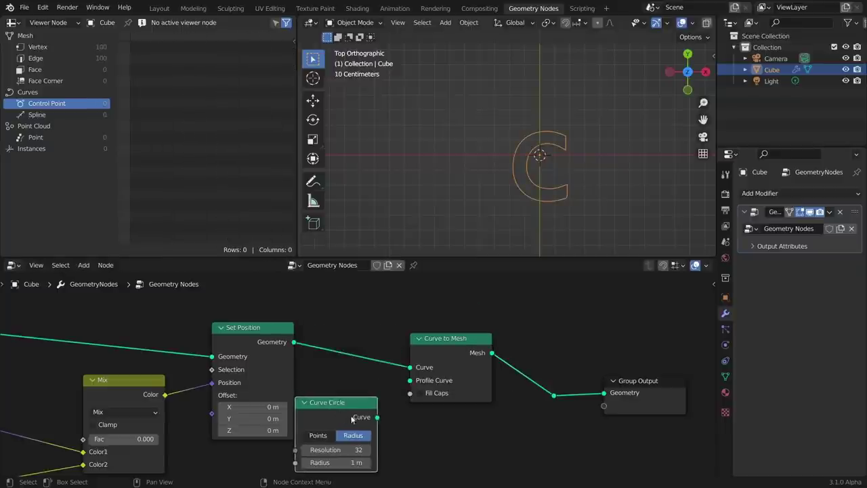
{"action": "left_click_drag", "start_coordinate": [377, 418], "coordinate": [410, 380]}
{"action": "left_click_drag", "start_coordinate": [342, 462], "coordinate": [307, 463]}
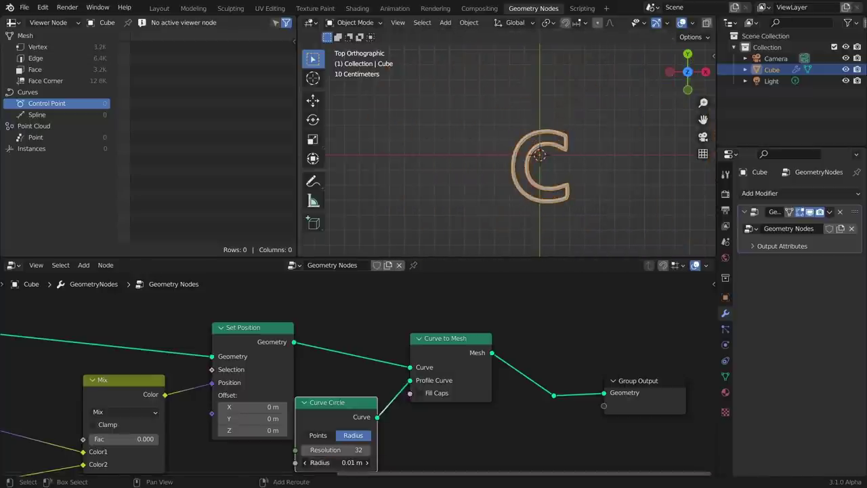
Preview the outlined morph by scrubbing the Mix factor, return it to 0.000, and deselect the cube.
{"action": "middle_click_drag", "start_coordinate": [230, 434], "coordinate": [454, 367]}
{"action": "mouse_move", "coordinate": [316, 374]}
{"action": "left_mouse_down"}
{"action": "mouse_move", "coordinate": [381, 374]}
{"action": "mouse_move", "coordinate": [315, 374]}
{"action": "left_mouse_up"}
{"action": "left_click_drag", "start_coordinate": [381, 374], "coordinate": [323, 374]}
{"action": "middle_click_drag", "start_coordinate": [545, 344], "coordinate": [386, 359]}
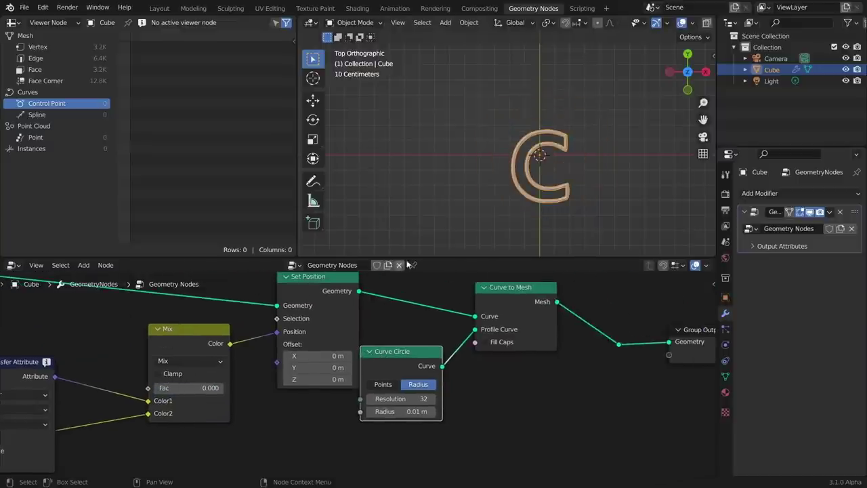
{"action": "left_click", "coordinate": [619, 133]}
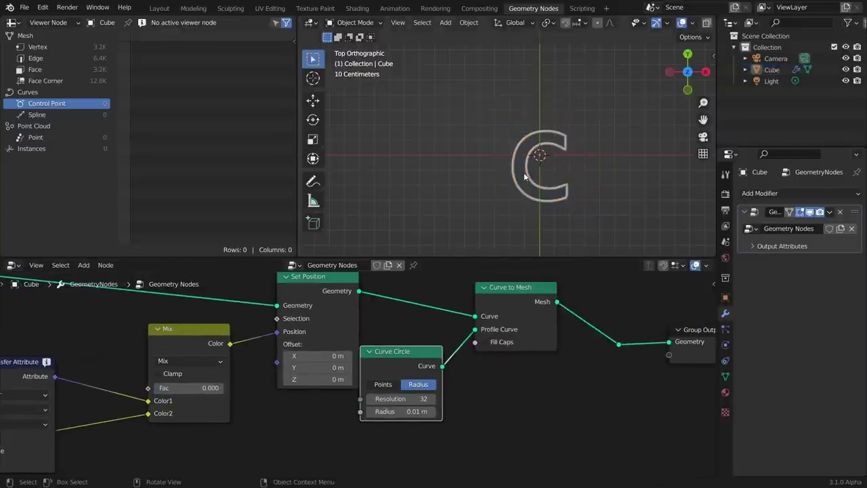
Delete the Curve to Mesh node and its profile Curve Circle, keeping Set Position linked to Group Output.
{"action": "left_click", "coordinate": [510, 304]}
{"action": "key", "text": "ctrl+x"}
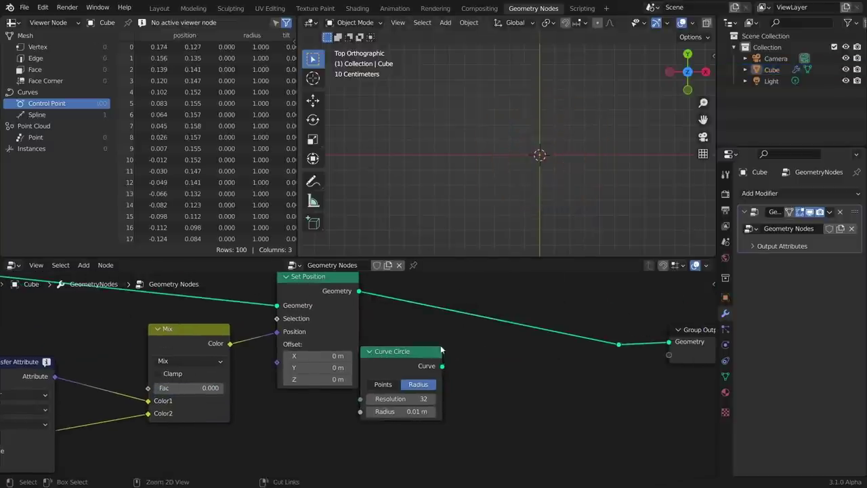
{"action": "left_click", "coordinate": [416, 352]}
{"action": "key", "text": "x"}
Insert a Fill Curve node on the link between Set Position and Group Output.
{"action": "middle_click_drag", "start_coordinate": [456, 326], "coordinate": [389, 356]}
{"action": "key", "text": "shift+a"}
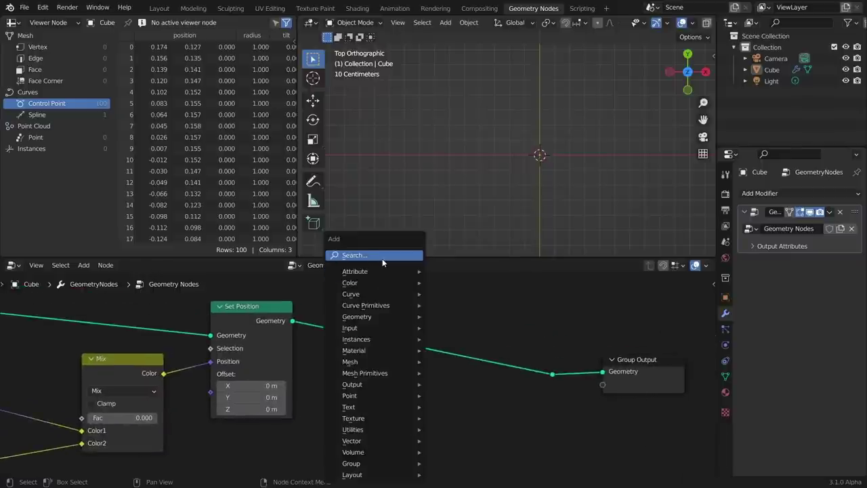
{"action": "left_click", "coordinate": [379, 256]}
{"action": "type", "text": "fil"}
{"action": "key", "text": "Return"}
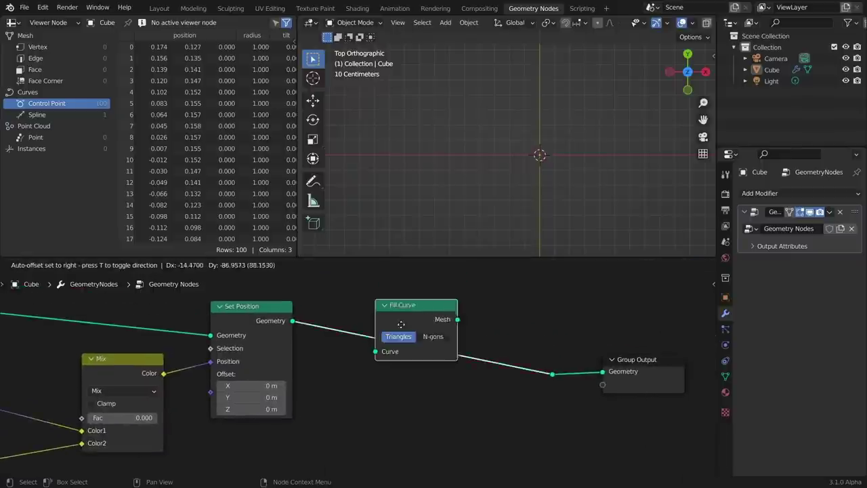
{"action": "left_click", "coordinate": [399, 322]}
Preview the filled morph by scrubbing the Mix factor and return it to 0.000.
{"action": "middle_click_drag", "start_coordinate": [226, 385], "coordinate": [383, 335]}
{"action": "mouse_move", "coordinate": [264, 368]}
{"action": "left_mouse_down"}
{"action": "mouse_move", "coordinate": [329, 368]}
{"action": "mouse_move", "coordinate": [262, 368]}
{"action": "mouse_move", "coordinate": [318, 368]}
{"action": "mouse_move", "coordinate": [271, 367]}
{"action": "left_mouse_up"}
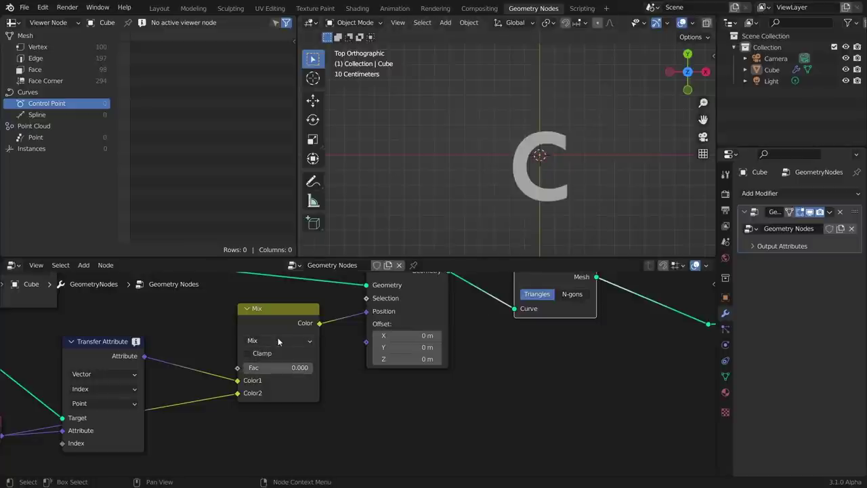
{"action": "left_click_drag", "start_coordinate": [278, 367], "coordinate": [271, 367]}
Set the String to Curves text to "2" and scrub the Mix factor to preview its morph.
{"action": "middle_click_drag", "start_coordinate": [176, 373], "coordinate": [498, 337]}
{"action": "middle_click_drag", "start_coordinate": [231, 354], "coordinate": [467, 338]}
{"action": "scroll", "coordinate": [461, 338], "scroll_direction": "down", "scroll_amount": 5}
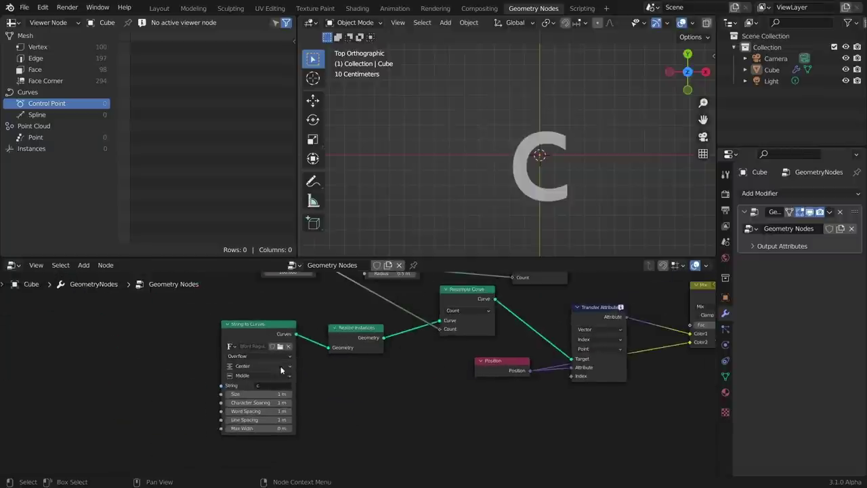
{"action": "type", "text": "2"}
{"action": "key", "text": "Return"}
{"action": "middle_click_drag", "start_coordinate": [326, 338], "coordinate": [320, 399]}
{"action": "middle_click_drag", "start_coordinate": [424, 309], "coordinate": [146, 287]}
{"action": "scroll", "coordinate": [443, 344], "scroll_direction": "up", "scroll_amount": 4}
{"action": "left_click_drag", "start_coordinate": [431, 374], "coordinate": [431, 374]}
Set the String to Curves text to "a" and scrub the Mix factor to preview its morph.
{"action": "middle_click_drag", "start_coordinate": [210, 389], "coordinate": [618, 361]}
{"action": "middle_click_drag", "start_coordinate": [312, 394], "coordinate": [414, 363]}
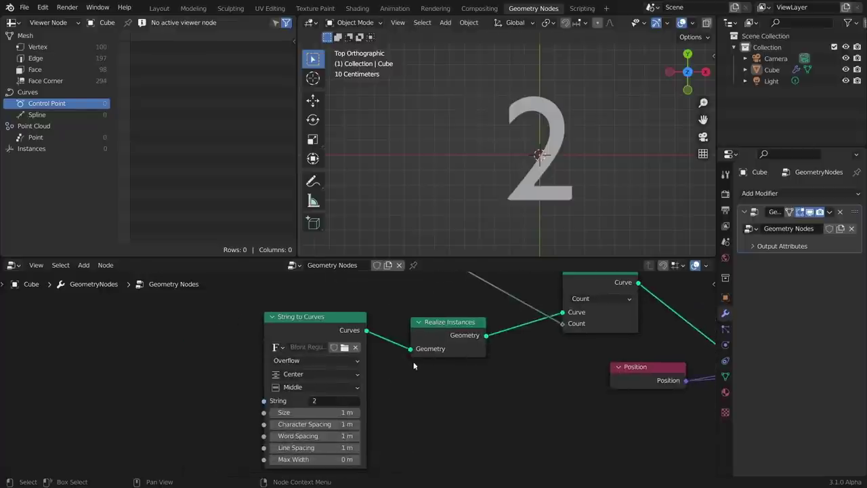
{"action": "left_click", "coordinate": [328, 401]}
{"action": "type", "text": "a"}
{"action": "key", "text": "Return"}
{"action": "middle_click_drag", "start_coordinate": [472, 395], "coordinate": [193, 411]}
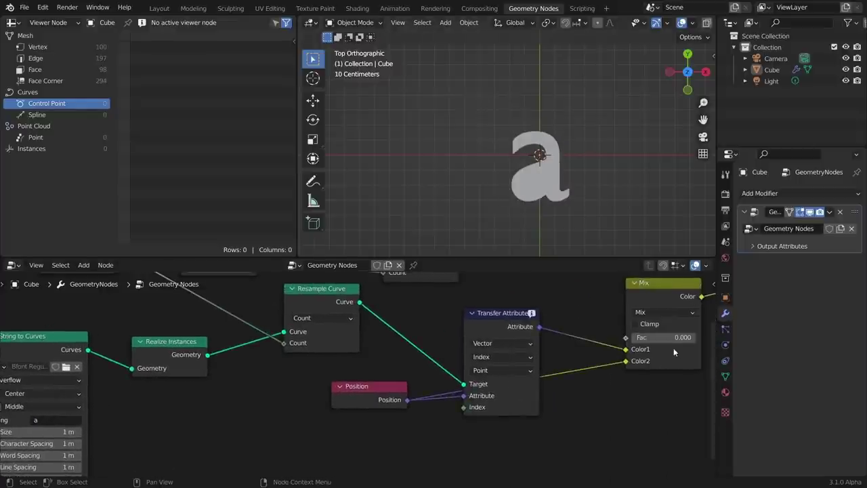
{"action": "mouse_move", "coordinate": [651, 337]}
{"action": "left_mouse_down"}
{"action": "mouse_move", "coordinate": [713, 337]}
{"action": "mouse_move", "coordinate": [650, 337]}
{"action": "left_mouse_up"}
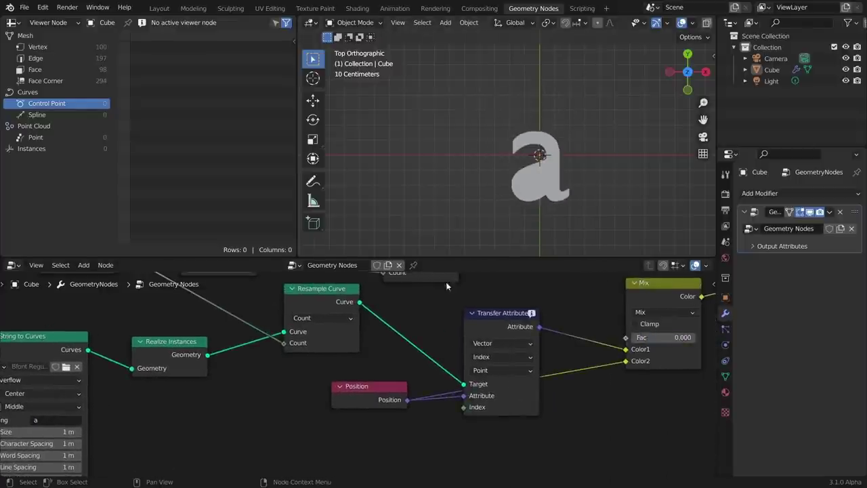
Route the Realize Instances output directly to Group Output to inspect the original curves of the letter "a".
{"action": "middle_click_drag", "start_coordinate": [200, 354], "coordinate": [550, 313]}
{"action": "scroll", "coordinate": [473, 314], "scroll_direction": "down", "scroll_amount": 5}
{"action": "middle_click_drag", "start_coordinate": [467, 314], "coordinate": [303, 330]}
{"action": "middle_click_drag", "start_coordinate": [405, 334], "coordinate": [246, 351]}
{"action": "right_click_drag", "start_coordinate": [205, 360], "coordinate": [646, 332], "text": "alt"}
{"action": "middle_click_drag", "start_coordinate": [646, 332], "coordinate": [544, 340]}
{"action": "scroll", "coordinate": [555, 170], "scroll_direction": "up", "scroll_amount": 4}
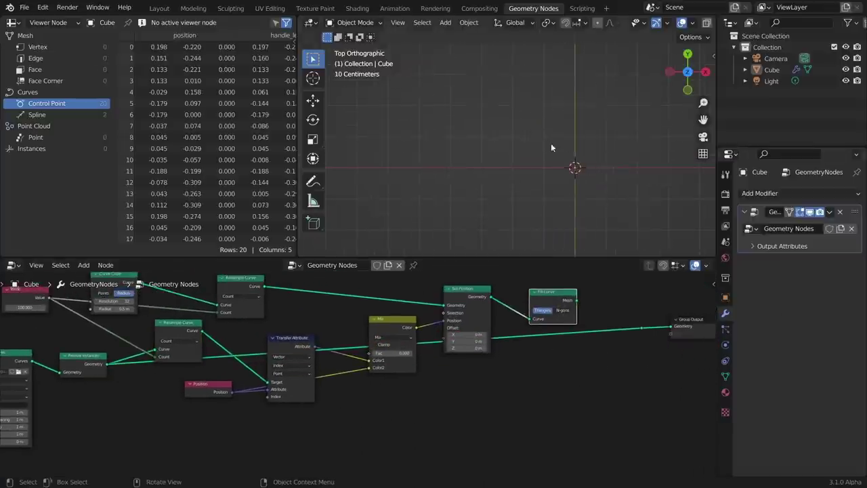
{"action": "middle_click_drag", "start_coordinate": [564, 216], "coordinate": [538, 182], "text": "shift"}
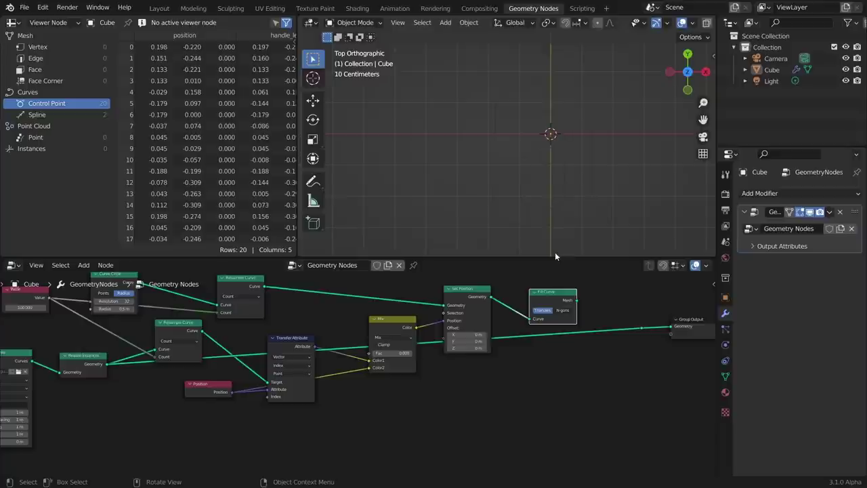
Reconnect the Fill Curve node to Group Output and save the file.
{"action": "left_click", "coordinate": [551, 295], "text": "ctrl+shift"}
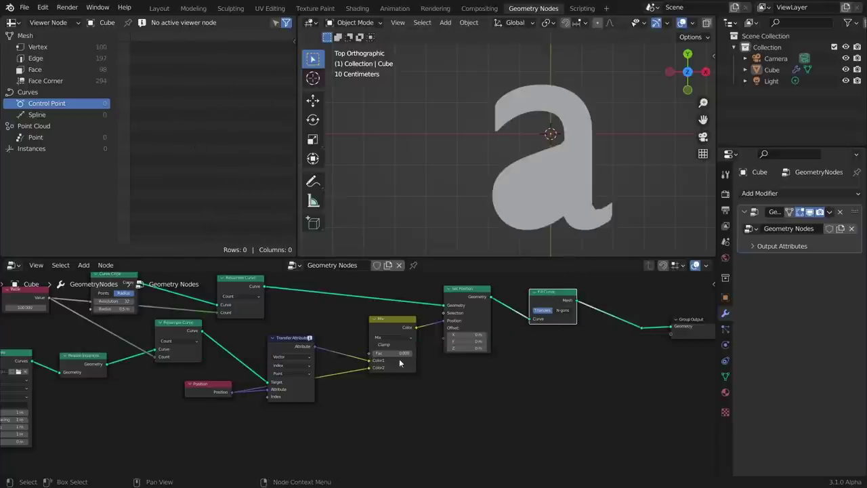
{"action": "key", "text": "ctrl+s"}
Scrub the Mix factor to preview the morph of the "a" and set the String to Curves text to "g".
{"action": "left_click_drag", "start_coordinate": [393, 353], "coordinate": [373, 357]}
{"action": "middle_click_drag", "start_coordinate": [56, 458], "coordinate": [254, 417]}
{"action": "scroll", "coordinate": [255, 417], "scroll_direction": "up", "scroll_amount": 2}
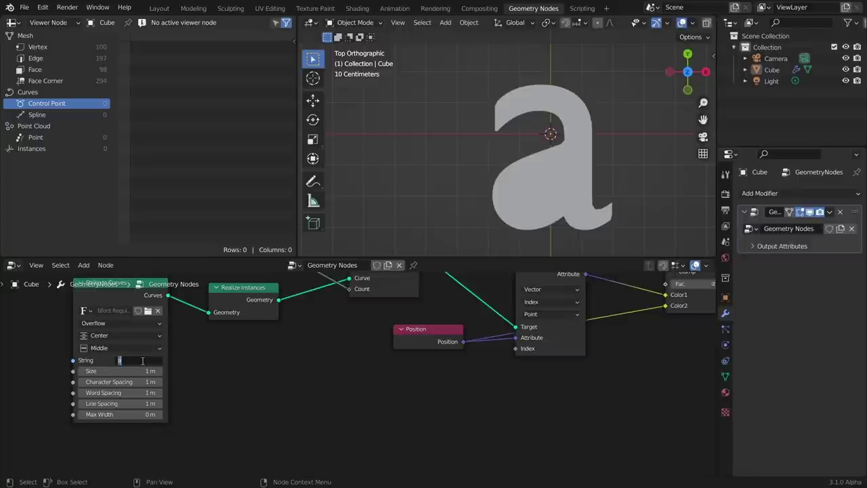
{"action": "key", "text": "Return"}
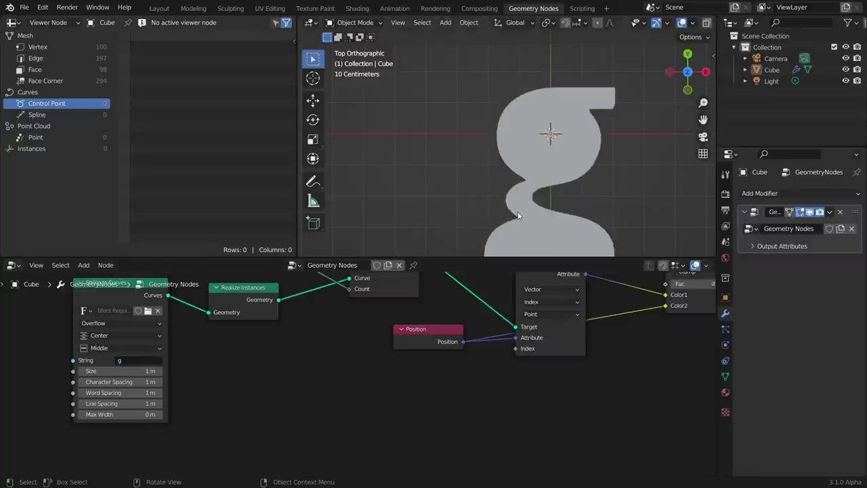
Route the Realize Instances output directly to Group Output to inspect the splines of the letter "g".
{"action": "scroll", "coordinate": [207, 322], "scroll_direction": "down", "scroll_amount": 2}
{"action": "scroll", "coordinate": [208, 321], "scroll_direction": "down", "scroll_amount": 3}
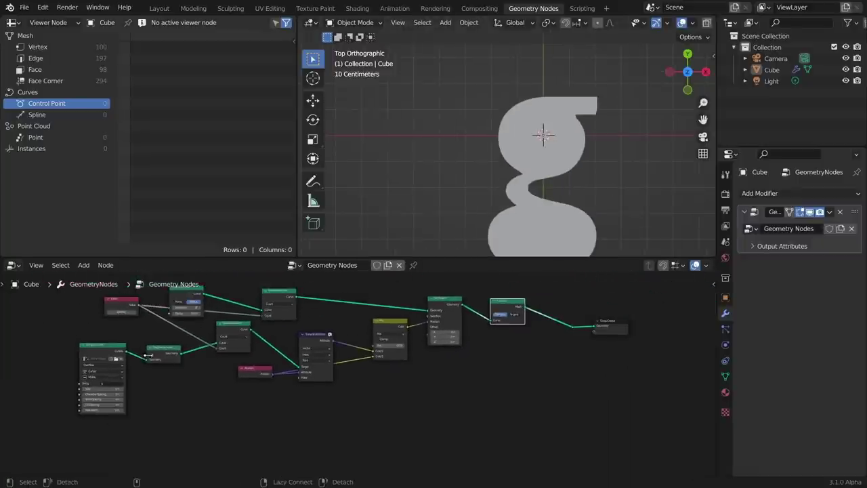
{"action": "right_click_drag", "start_coordinate": [162, 353], "coordinate": [557, 327], "text": "alt"}
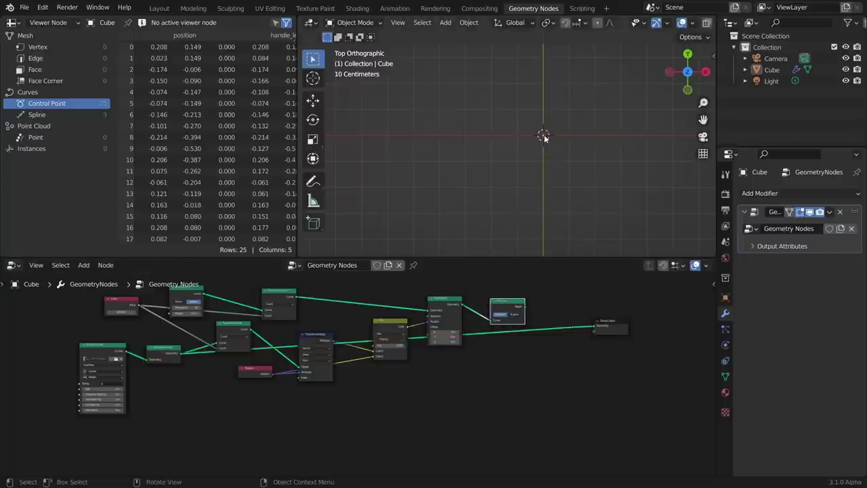
{"action": "middle_click_drag", "start_coordinate": [545, 188], "coordinate": [527, 155], "text": "shift"}
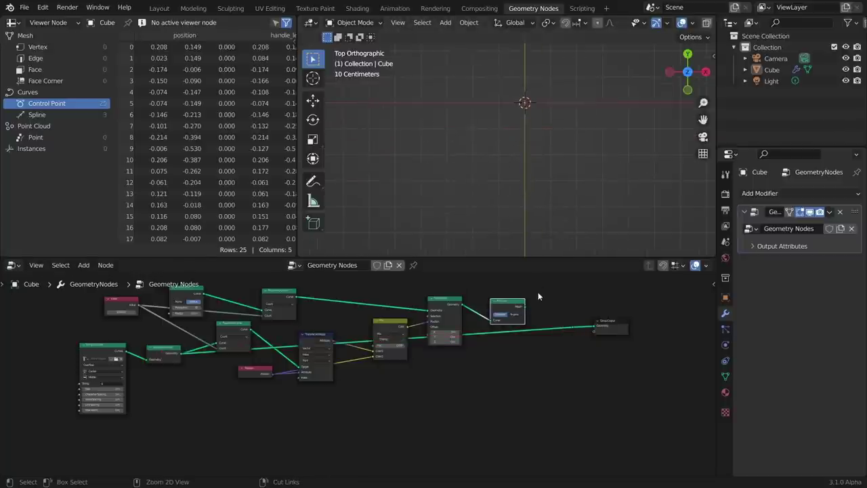
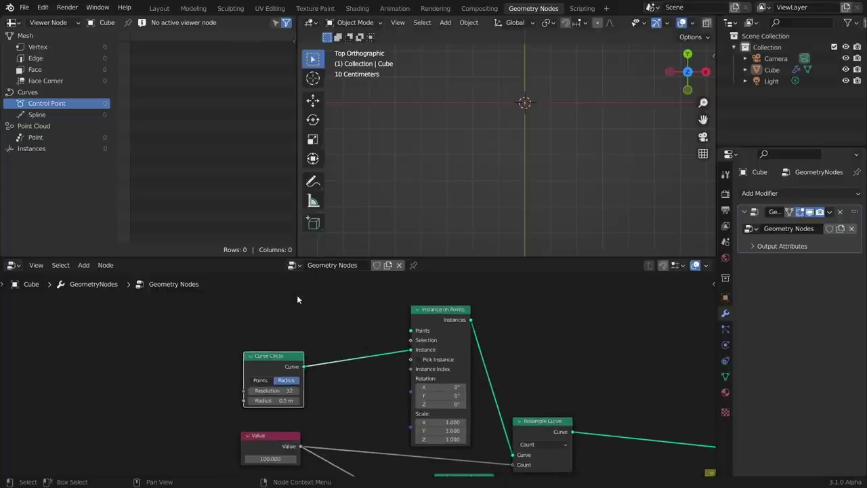
Add a Mesh Line node with a Z offset of 0 m and connect it to the Points input of Instance on Points.
{"action": "key", "text": "shift+a"}
{"action": "left_click", "coordinate": [278, 255]}
{"action": "type", "text": "mesh"}
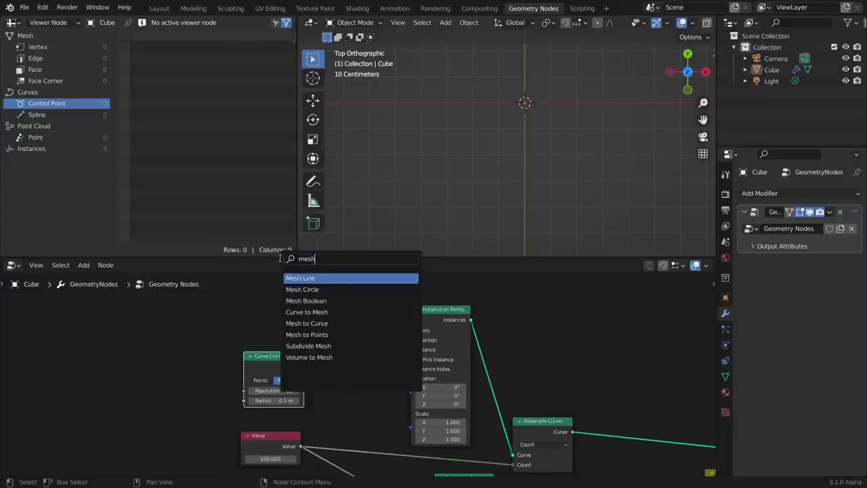
{"action": "key", "text": "Return"}
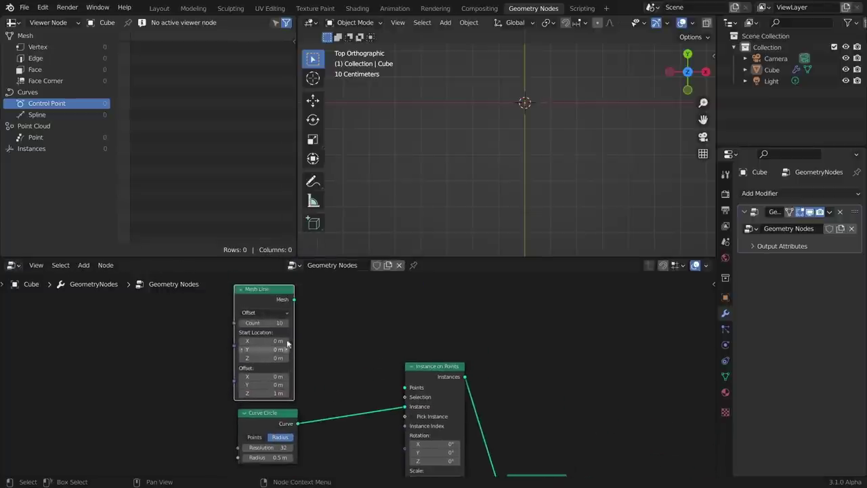
{"action": "left_click", "coordinate": [292, 305]}
{"action": "left_click_drag", "start_coordinate": [295, 300], "coordinate": [421, 364]}
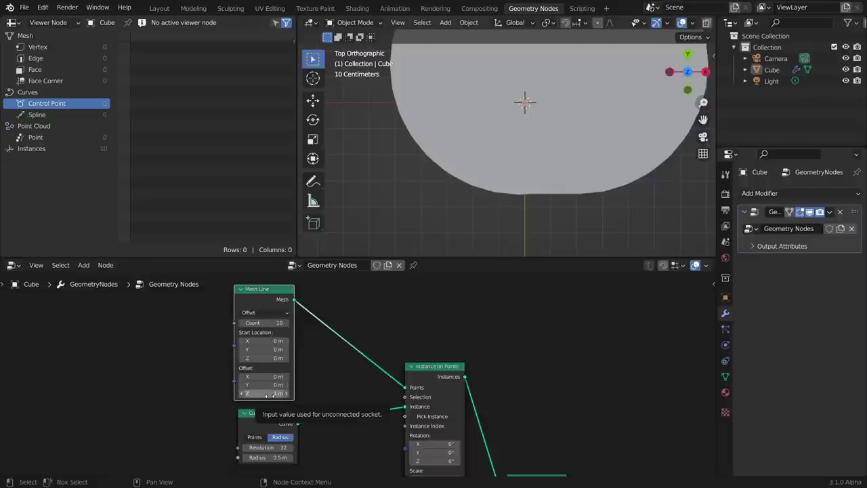
{"action": "middle_click_drag", "start_coordinate": [487, 176], "coordinate": [520, 146]}
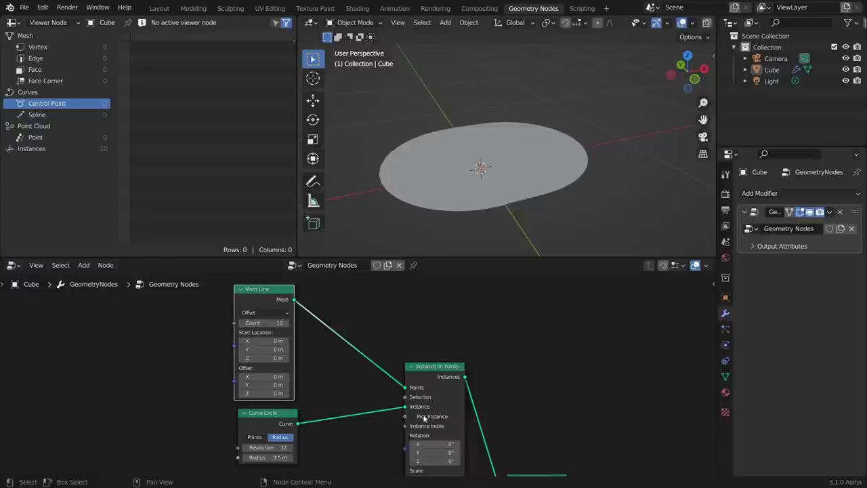
Insert a Realize Instances node on the link between Instance on Points and the circle's Resample Curve node.
{"action": "scroll", "coordinate": [425, 418], "scroll_direction": "down", "scroll_amount": 3}
{"action": "middle_click_drag", "start_coordinate": [425, 418], "coordinate": [286, 337]}
{"action": "left_click_drag", "start_coordinate": [274, 366], "coordinate": [258, 296]}
{"action": "key", "text": "ctrl+z"}
{"action": "scroll", "coordinate": [305, 305], "scroll_direction": "up", "scroll_amount": 2}
{"action": "key", "text": "shift+a"}
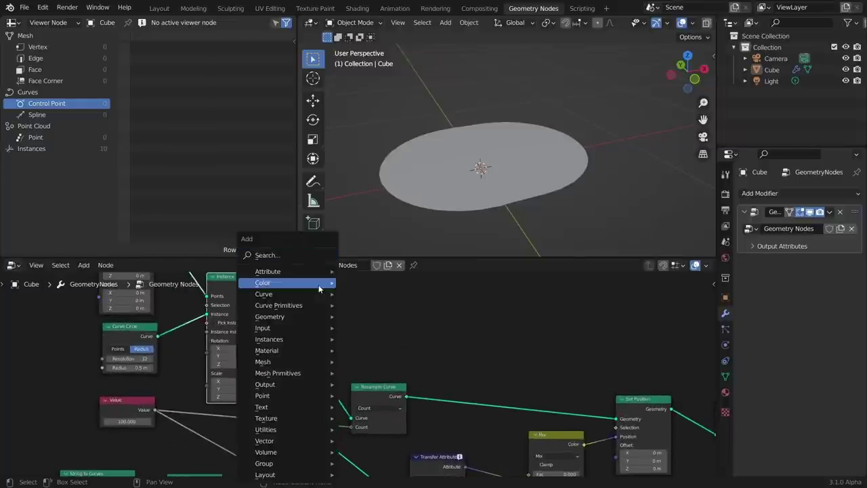
{"action": "type", "text": "re"}
{"action": "key", "text": "Return"}
{"action": "left_click", "coordinate": [302, 310]}
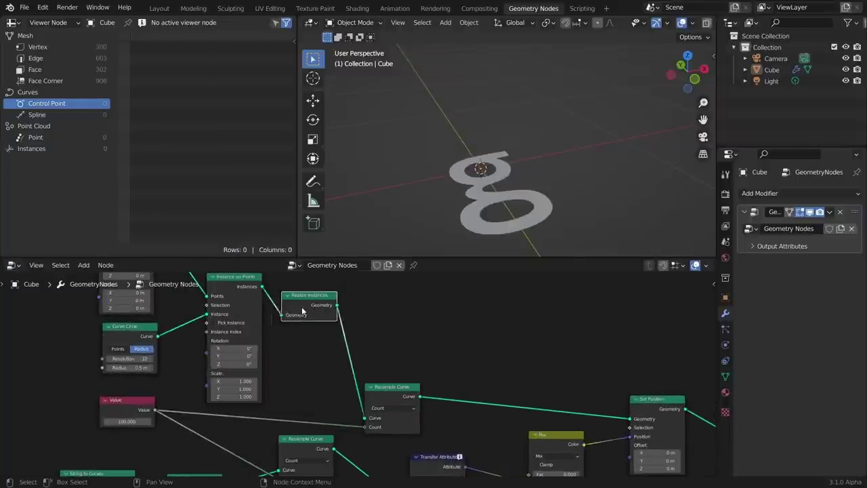
{"action": "middle_click_drag", "start_coordinate": [292, 335], "coordinate": [402, 382]}
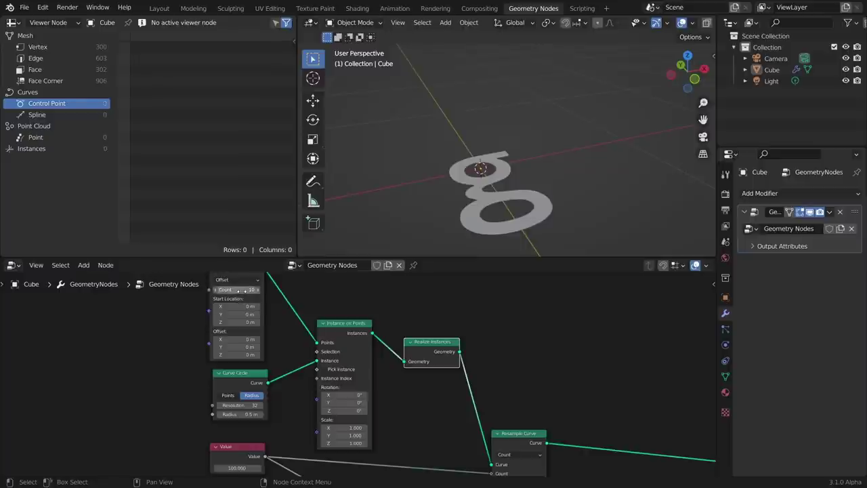
{"action": "middle_click_drag", "start_coordinate": [711, 467], "coordinate": [481, 371]}
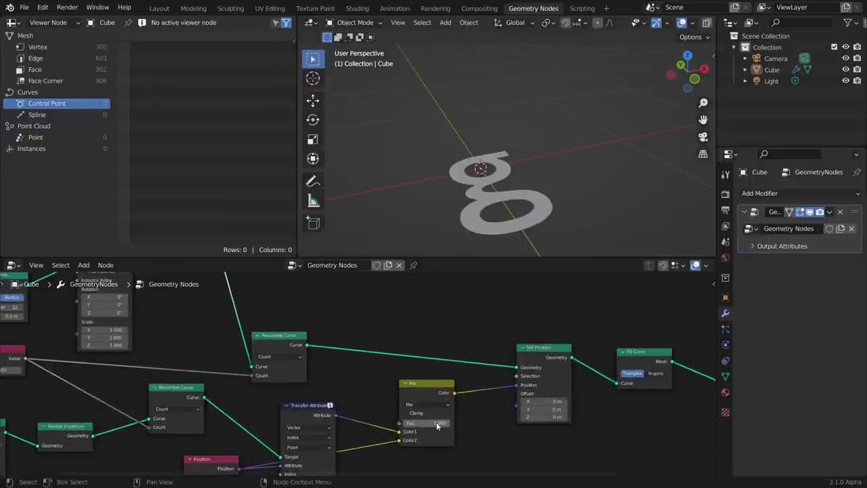
Set the Mesh Line count to 3, with the Mix factor at 0.
{"action": "left_click_drag", "start_coordinate": [437, 426], "coordinate": [402, 423]}
{"action": "middle_click_drag", "start_coordinate": [311, 364], "coordinate": [546, 436]}
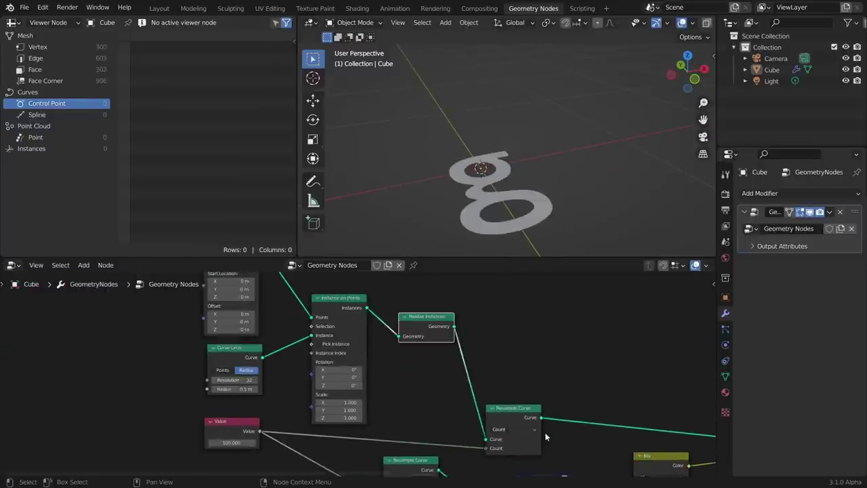
{"action": "scroll", "coordinate": [357, 374], "scroll_direction": "up", "scroll_amount": 2}
{"action": "middle_click_drag", "start_coordinate": [252, 328], "coordinate": [405, 402]}
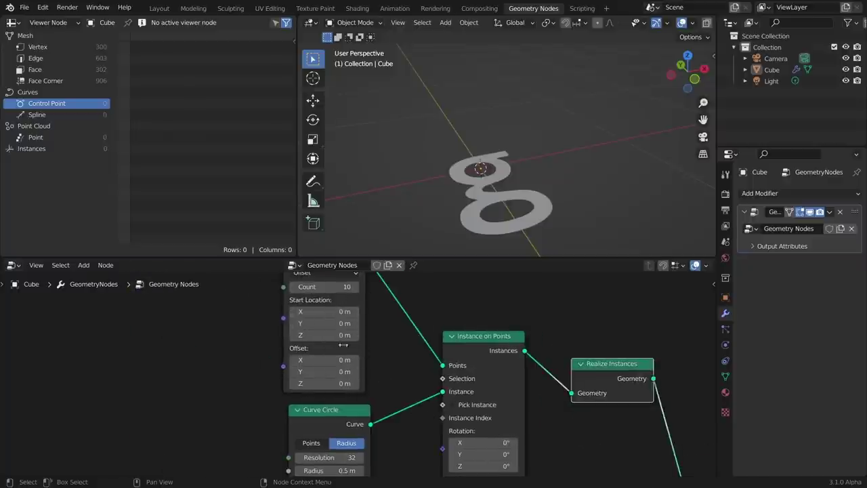
{"action": "scroll", "coordinate": [330, 332], "scroll_direction": "right", "scroll_amount": 1}
{"action": "scroll", "coordinate": [330, 332], "scroll_direction": "up", "scroll_amount": 2}
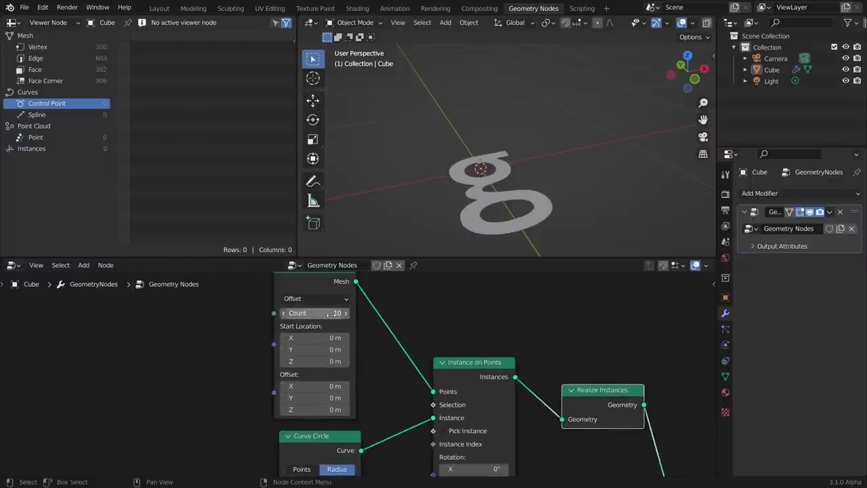
{"action": "double_click", "coordinate": [329, 314]}
{"action": "type", "text": "2"}
{"action": "key", "text": "Return"}
{"action": "left_click", "coordinate": [330, 314]}
{"action": "type", "text": "3"}
{"action": "key", "text": "Return"}
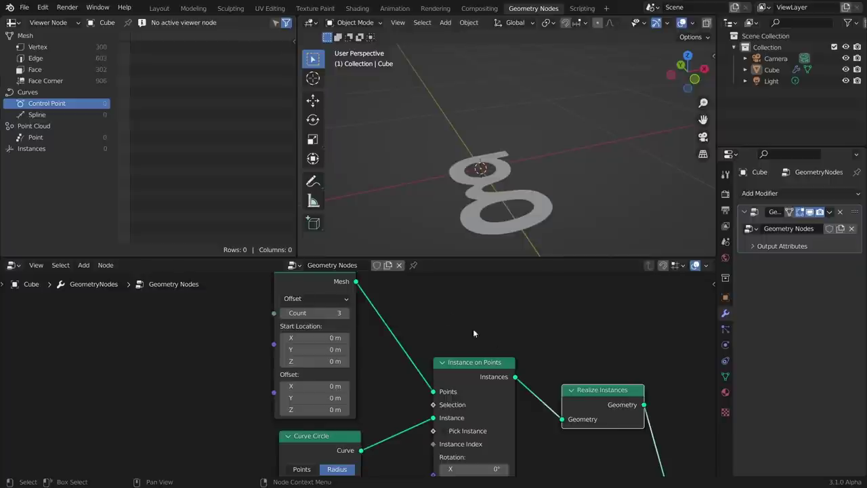
View the letter "g" from the top and scrub the Mix factor to preview its morph from circles.
{"action": "scroll", "coordinate": [473, 329], "scroll_direction": "down", "scroll_amount": 6}
{"action": "middle_click_drag", "start_coordinate": [685, 398], "coordinate": [607, 367]}
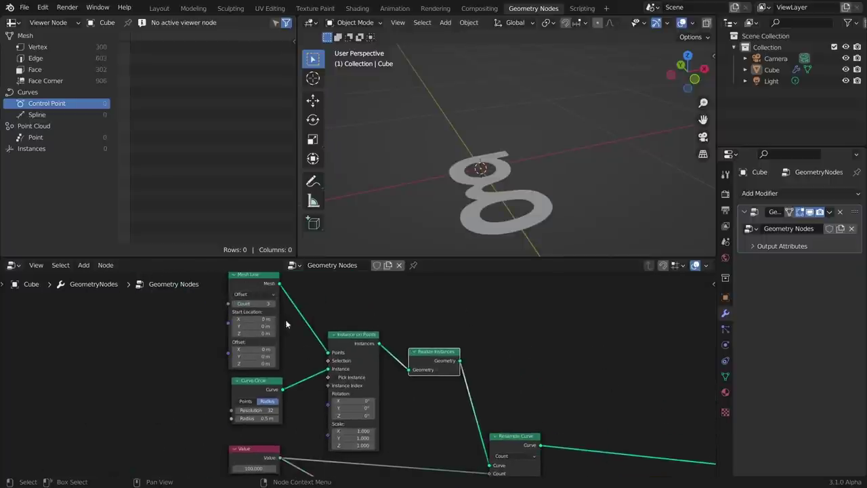
{"action": "middle_click_drag", "start_coordinate": [630, 418], "coordinate": [392, 324]}
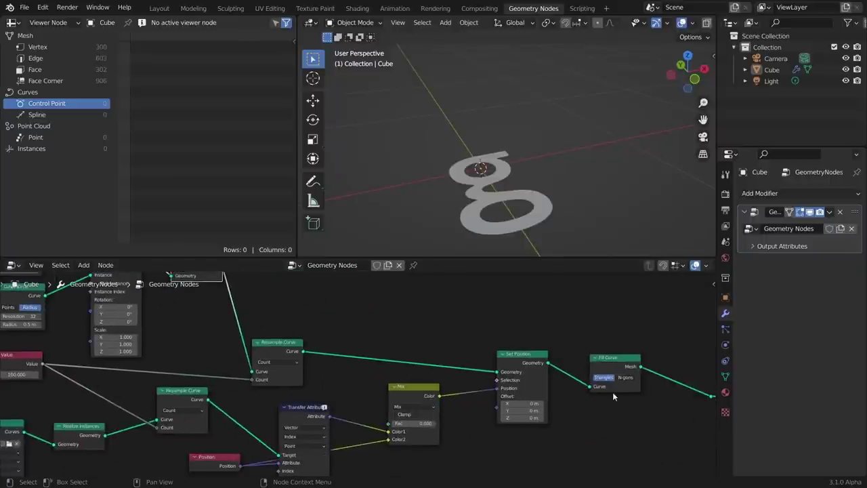
{"action": "left_click", "coordinate": [687, 56]}
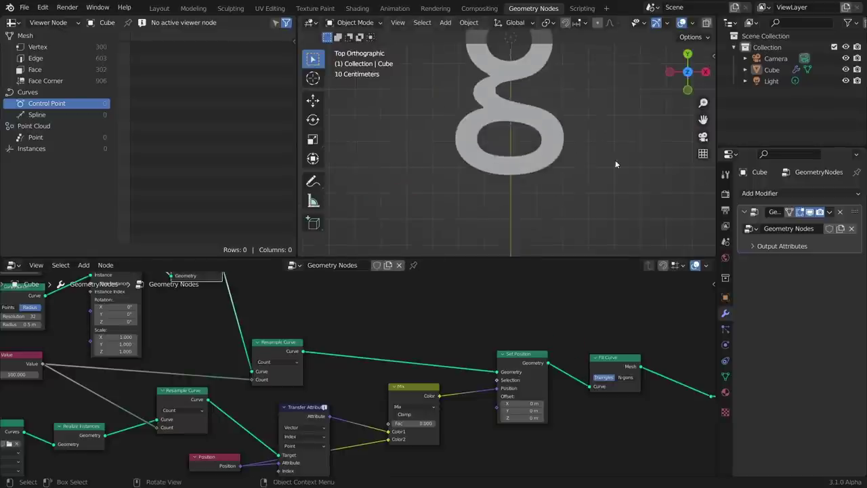
{"action": "scroll", "coordinate": [531, 189], "scroll_direction": "down", "scroll_amount": 2}
{"action": "left_click_drag", "start_coordinate": [424, 423], "coordinate": [469, 423]}
{"action": "middle_click_drag", "start_coordinate": [528, 189], "coordinate": [521, 239], "text": "shift"}
{"action": "left_click_drag", "start_coordinate": [428, 423], "coordinate": [397, 422]}
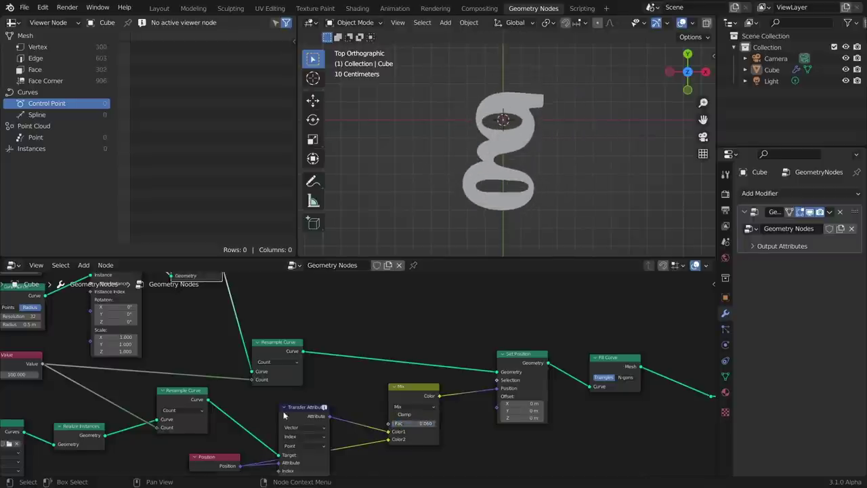
Set the String to Curves text to "c" and raise the Mix factor to 1.000.
{"action": "middle_click_drag", "start_coordinate": [62, 460], "coordinate": [288, 407]}
{"action": "left_click", "coordinate": [237, 423]}
{"action": "left_click", "coordinate": [236, 426]}
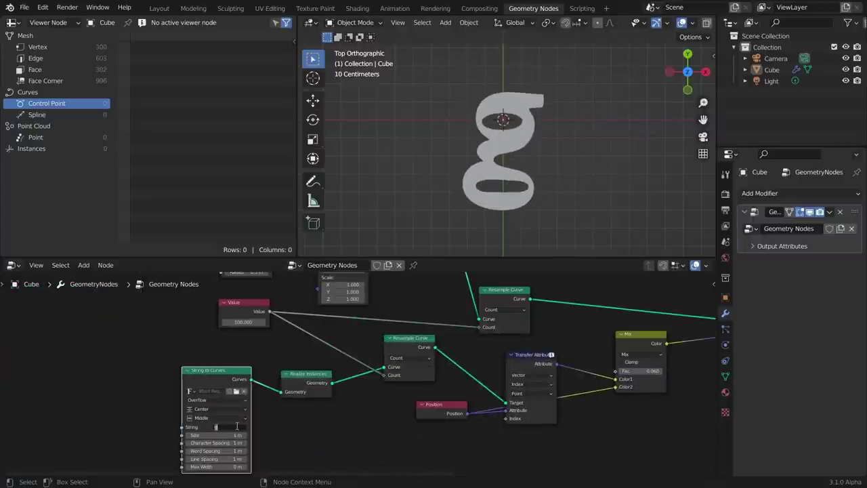
{"action": "type", "text": "c"}
{"action": "key", "text": "Return"}
{"action": "middle_click_drag", "start_coordinate": [585, 371], "coordinate": [345, 388]}
{"action": "left_click_drag", "start_coordinate": [405, 388], "coordinate": [423, 388]}
{"action": "scroll", "coordinate": [296, 403], "scroll_direction": "down", "scroll_amount": 2}
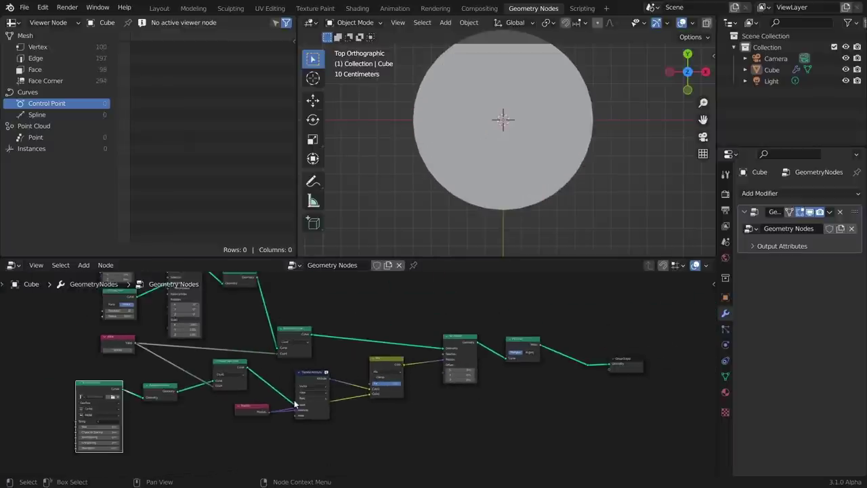
Move the String to Curves and Realize Instances nodes farther from the Resample Curve node and save the file.
{"action": "middle_click_drag", "start_coordinate": [265, 391], "coordinate": [433, 407]}
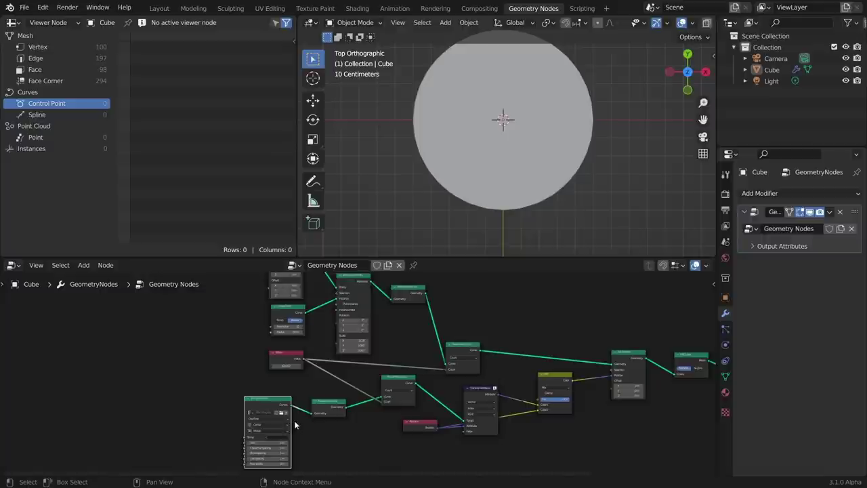
{"action": "scroll", "coordinate": [322, 356], "scroll_direction": "up", "scroll_amount": 2}
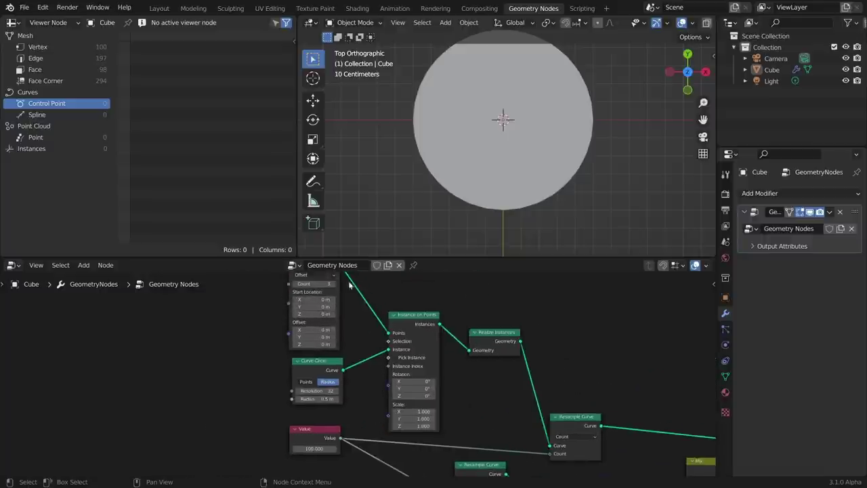
{"action": "middle_click_drag", "start_coordinate": [307, 394], "coordinate": [345, 286]}
{"action": "scroll", "coordinate": [338, 376], "scroll_direction": "down", "scroll_amount": 2}
{"action": "left_click_drag", "start_coordinate": [290, 419], "coordinate": [276, 386]}
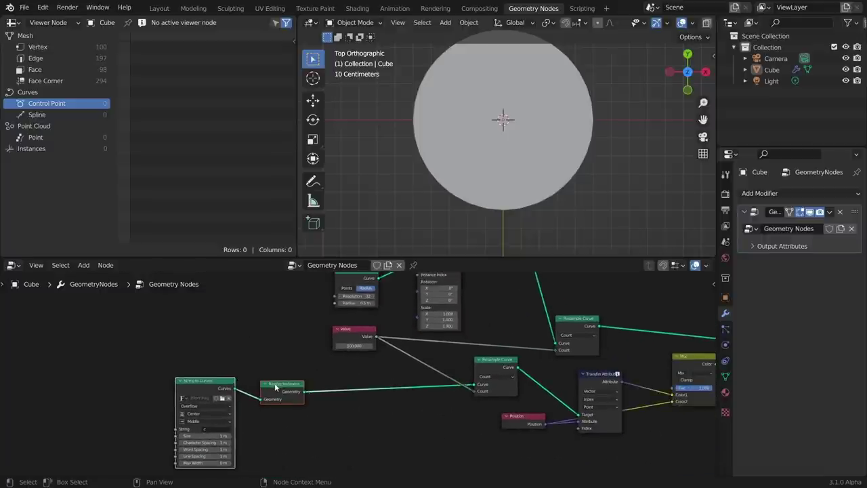
{"action": "scroll", "coordinate": [298, 345], "scroll_direction": "up", "scroll_amount": 2}
{"action": "key", "text": "ctrl+s"}
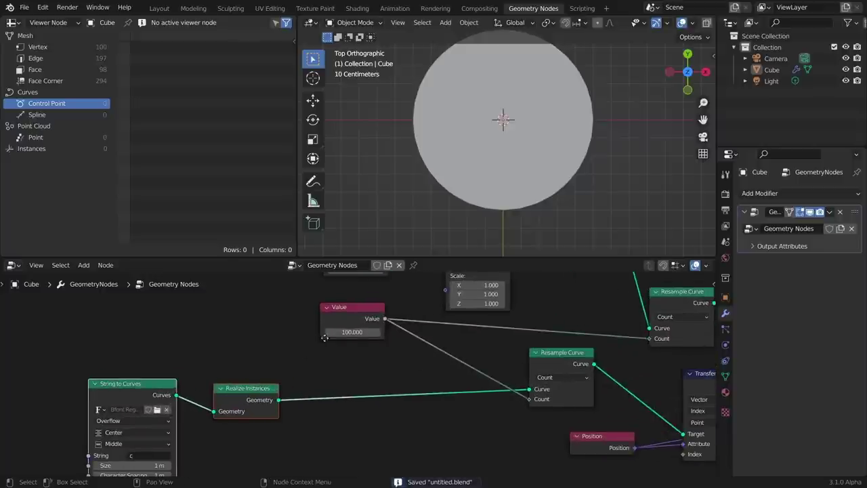
{"action": "middle_click_drag", "start_coordinate": [324, 337], "coordinate": [349, 325]}
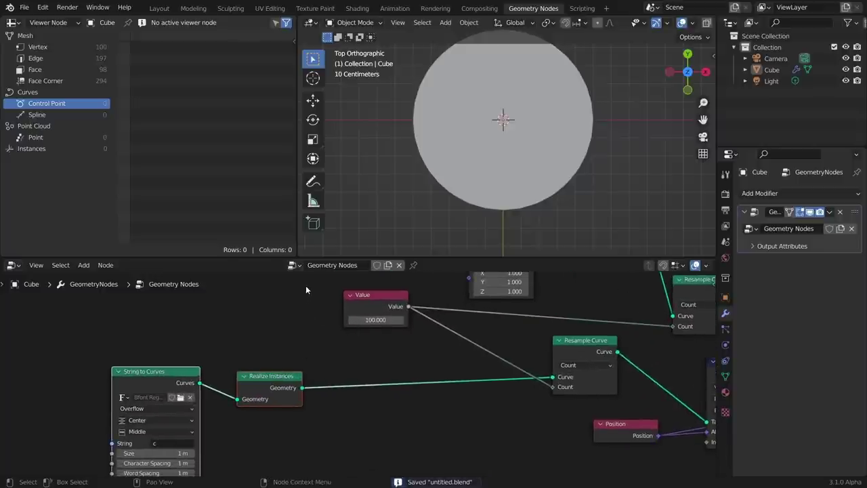
Connect a Viewer node to the text's Realize Instances output and display its Spline data in the spreadsheet.
{"action": "left_click", "coordinate": [163, 377], "text": "ctrl+shift"}
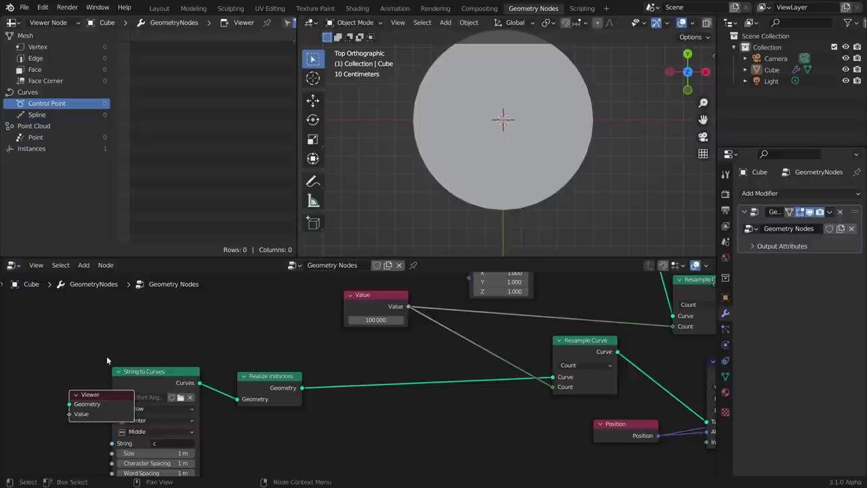
{"action": "left_click_drag", "start_coordinate": [93, 401], "coordinate": [380, 431]}
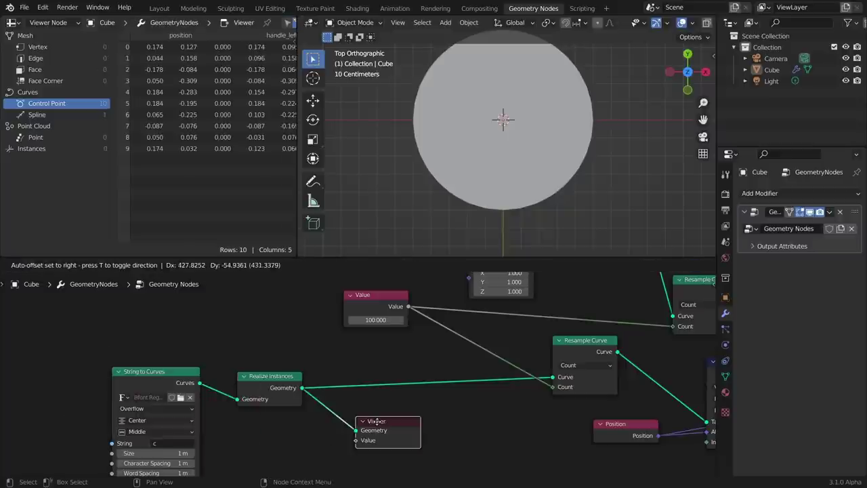
{"action": "left_click", "coordinate": [261, 379], "text": "ctrl+shift"}
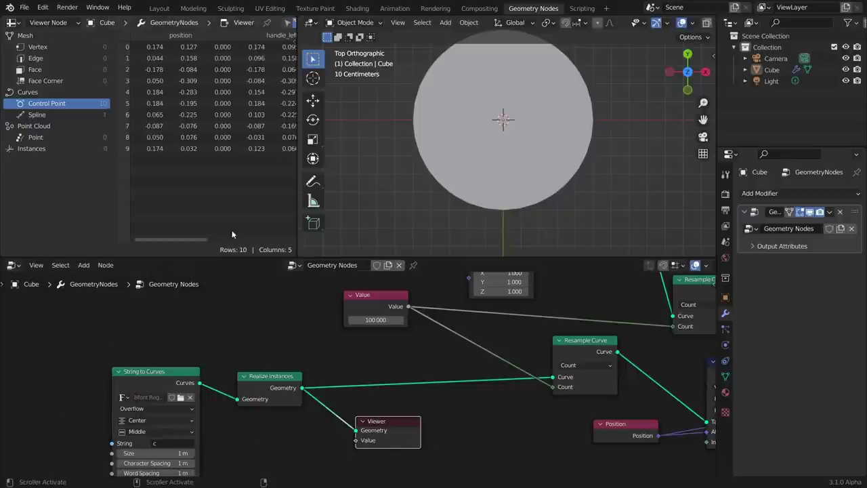
{"action": "left_click", "coordinate": [56, 114]}
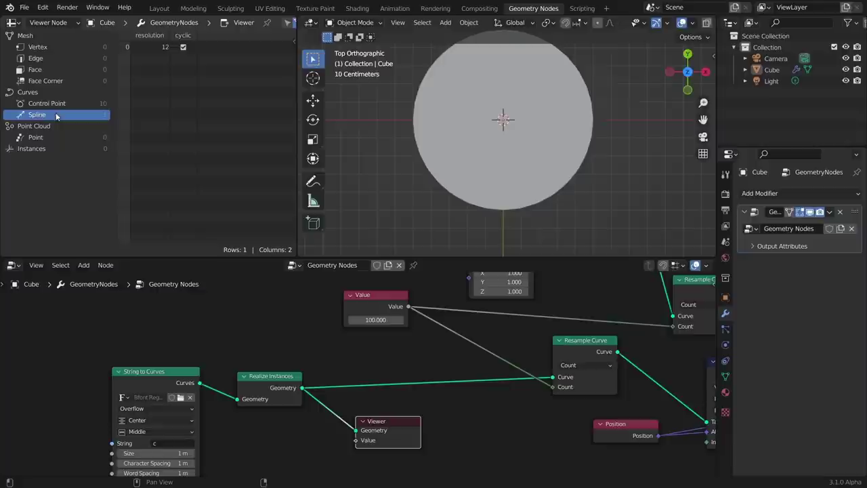
Compare the spline rows for the text "b" and "g", keep "g", and delete the Viewer node.
{"action": "left_click", "coordinate": [172, 441]}
{"action": "type", "text": "b"}
{"action": "key", "text": "Return"}
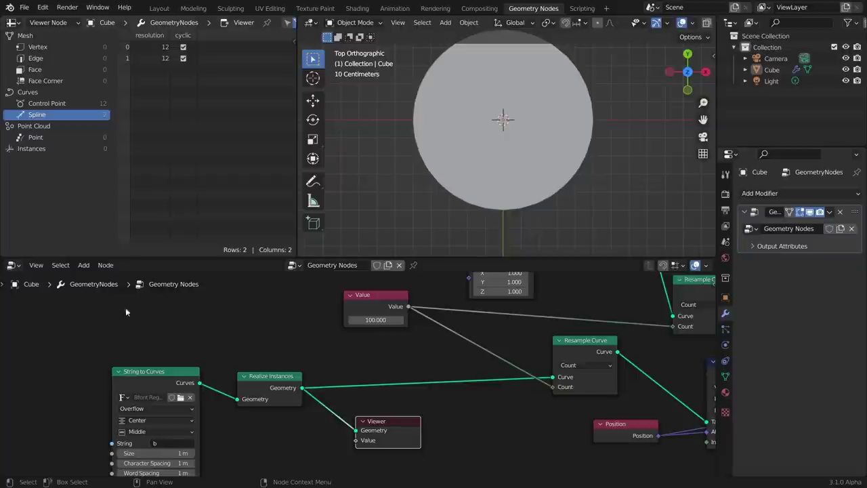
{"action": "type", "text": "g"}
{"action": "key", "text": "Return"}
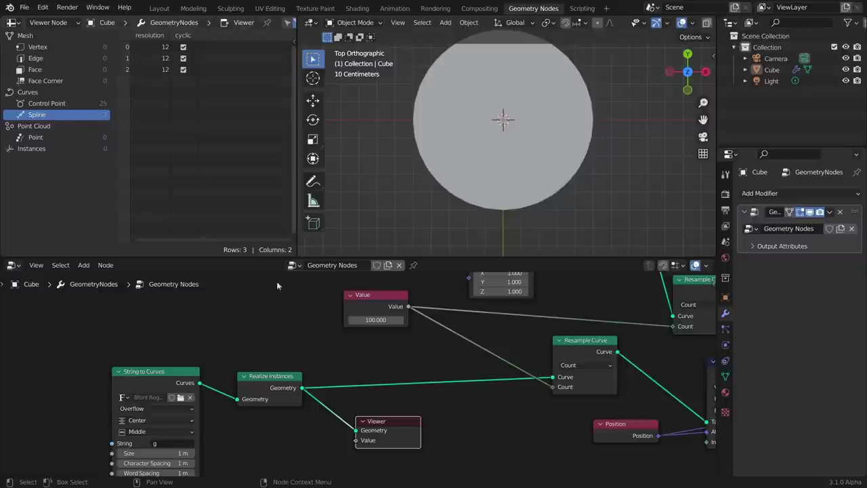
{"action": "middle_click_drag", "start_coordinate": [386, 432], "coordinate": [411, 397]}
{"action": "key", "text": "x"}
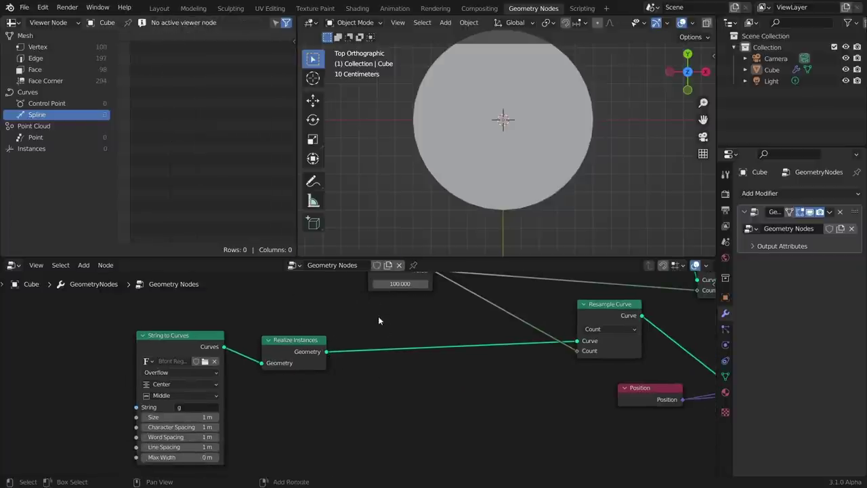
Add an Attribute Statistic node and feed the text's Realize Instances geometry into its Geometry input.
{"action": "key", "text": "shift+a"}
{"action": "mouse_move", "coordinate": [368, 271]}
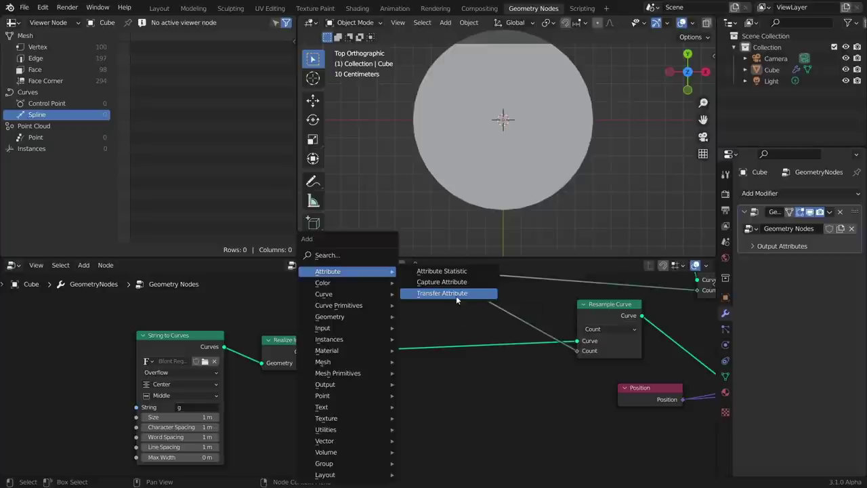
{"action": "left_click", "coordinate": [447, 271]}
{"action": "middle_click_drag", "start_coordinate": [368, 373], "coordinate": [374, 325]}
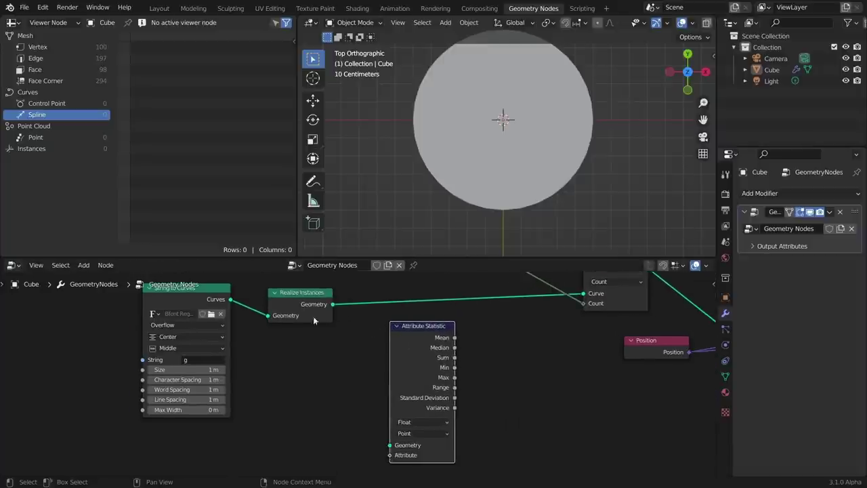
{"action": "right_click_drag", "start_coordinate": [314, 317], "coordinate": [410, 361], "text": "alt"}
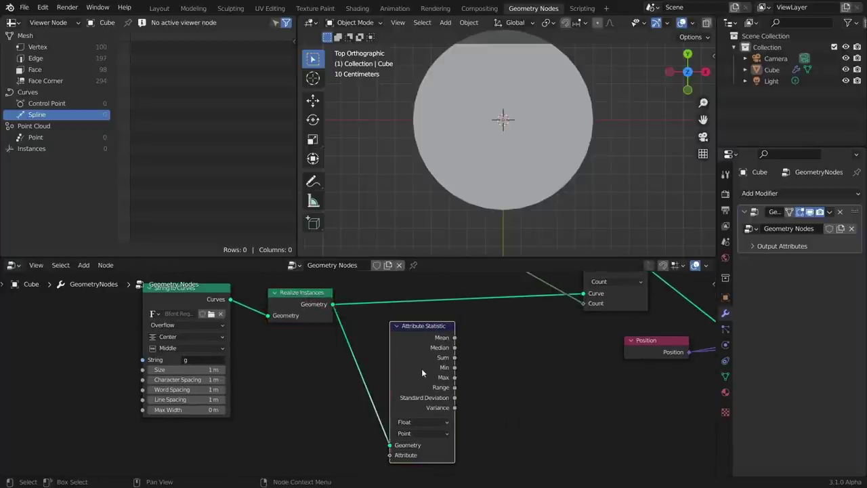
Set the Attribute Statistic node's domain to Spline, keeping the Float data type.
{"action": "scroll", "coordinate": [410, 422], "scroll_direction": "up", "scroll_amount": 2}
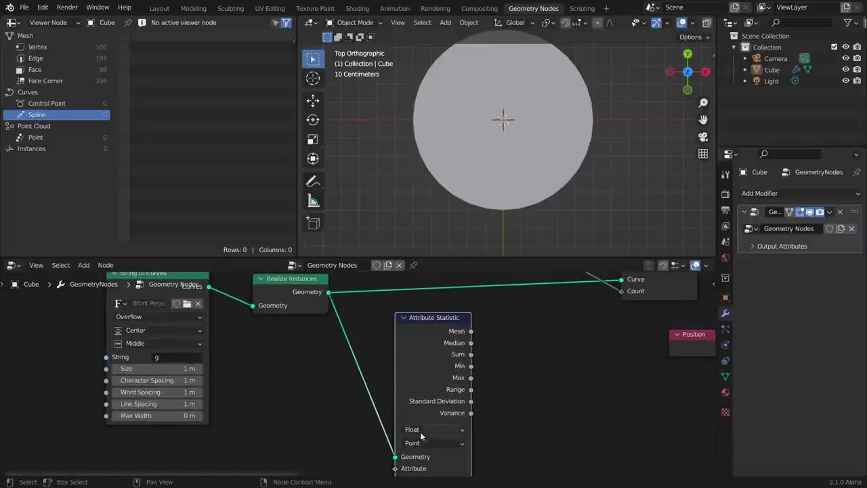
{"action": "left_click", "coordinate": [393, 418]}
{"action": "left_click", "coordinate": [395, 430]}
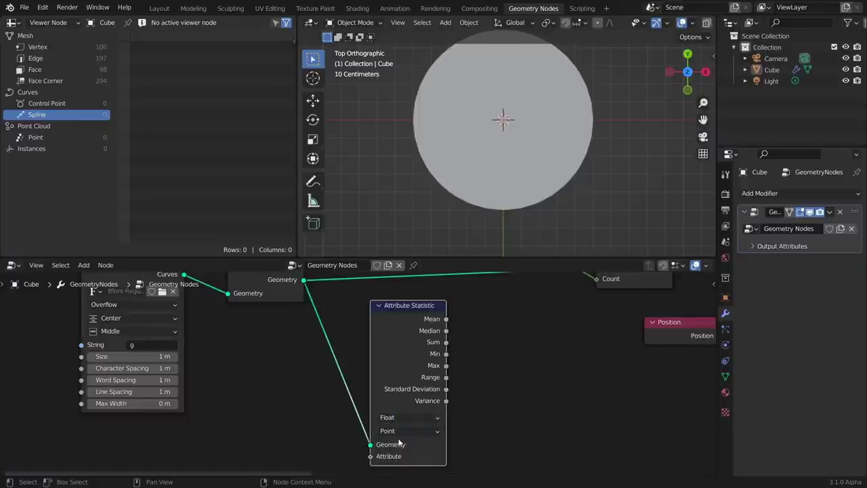
{"action": "left_click", "coordinate": [397, 432]}
{"action": "left_click", "coordinate": [392, 373]}
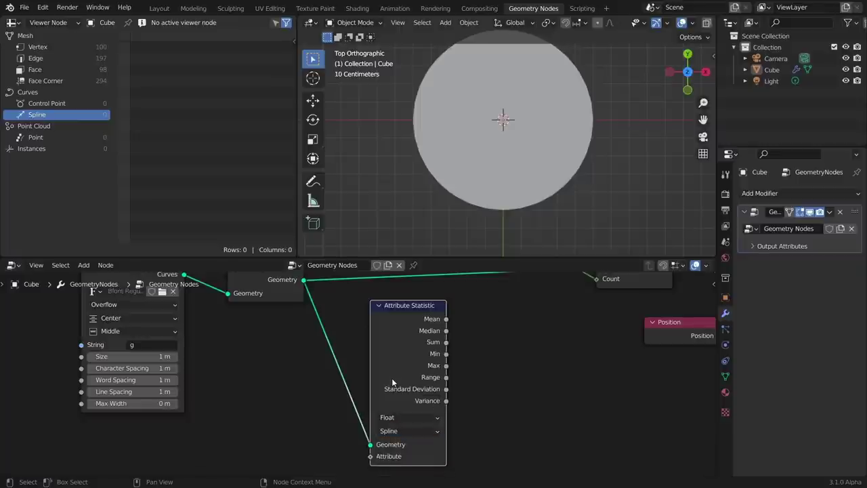
Add an Index node beside the Attribute Statistic node.
{"action": "middle_click_drag", "start_coordinate": [371, 412], "coordinate": [419, 372]}
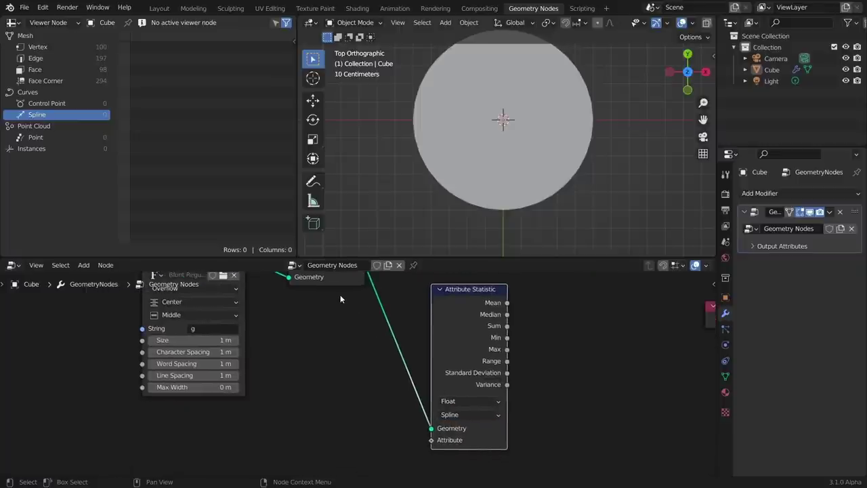
{"action": "key", "text": "shift+a"}
{"action": "left_click", "coordinate": [323, 257]}
{"action": "type", "text": "i"}
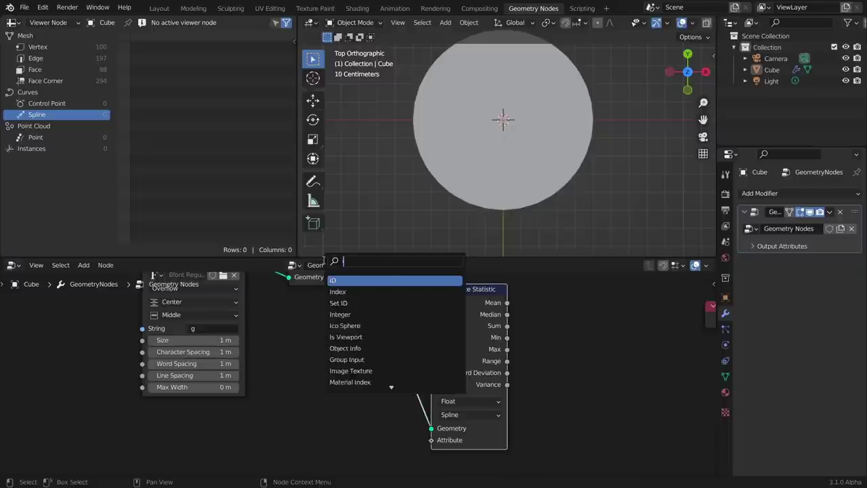
{"action": "type", "text": "n"}
{"action": "left_click", "coordinate": [342, 281]}
{"action": "left_click", "coordinate": [309, 427]}
Inspect the spline indices of the "g" through a temporary Viewer node on Realize Instances, and delete the Viewer.
{"action": "middle_click_drag", "start_coordinate": [344, 363], "coordinate": [368, 463]}
{"action": "left_click", "coordinate": [347, 355], "text": "ctrl+shift"}
{"action": "middle_click_drag", "start_coordinate": [357, 366], "coordinate": [356, 387]}
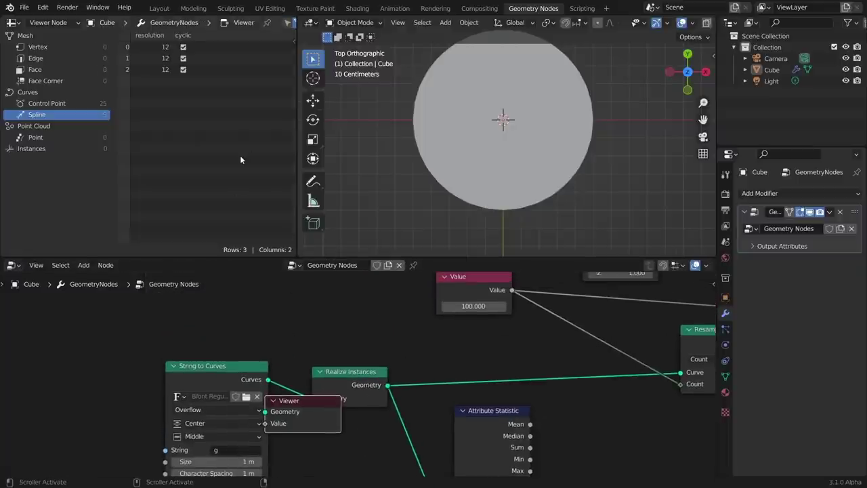
{"action": "key", "text": "g"}
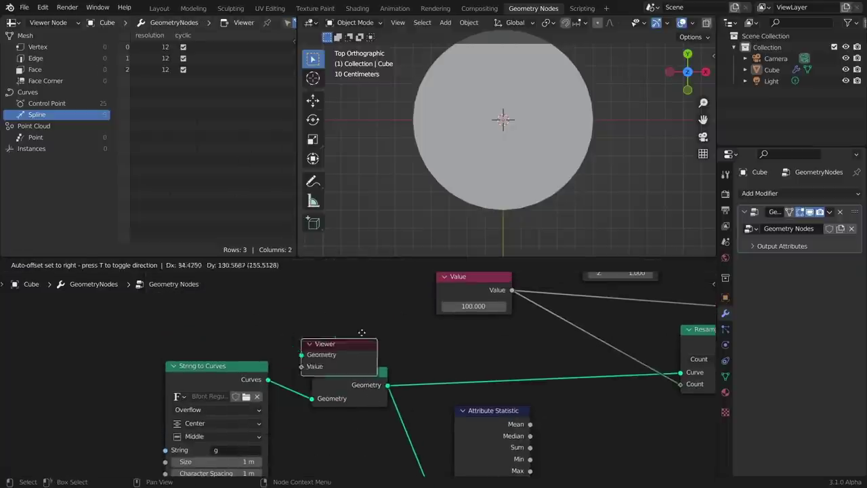
{"action": "left_click", "coordinate": [473, 295]}
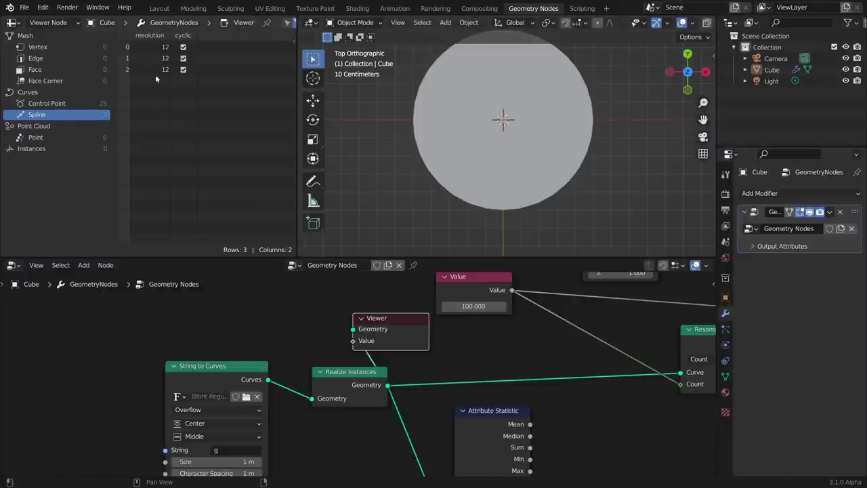
{"action": "key", "text": "x"}
Add a Math node set to Add beside the Attribute Statistic node.
{"action": "middle_click_drag", "start_coordinate": [461, 359], "coordinate": [264, 297]}
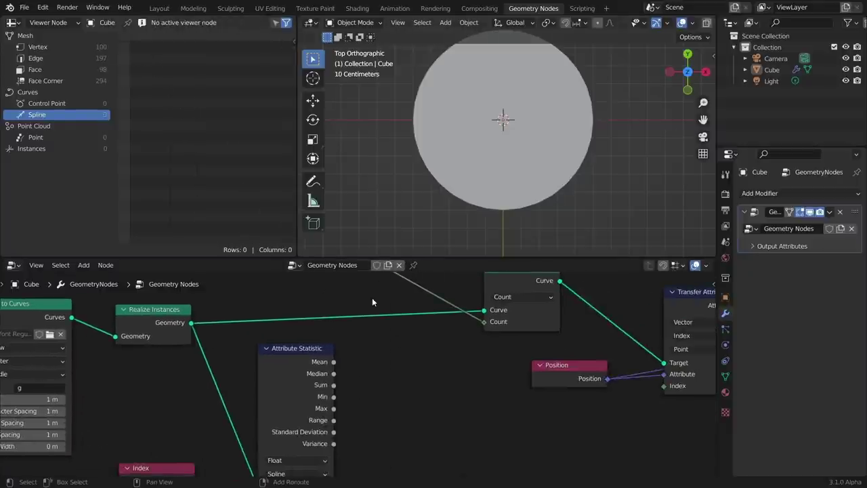
{"action": "key", "text": "shift+a"}
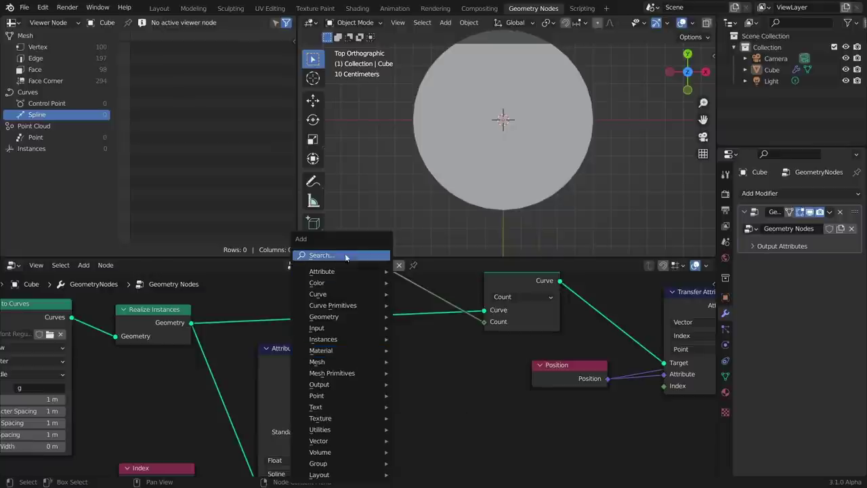
{"action": "left_click", "coordinate": [329, 253]}
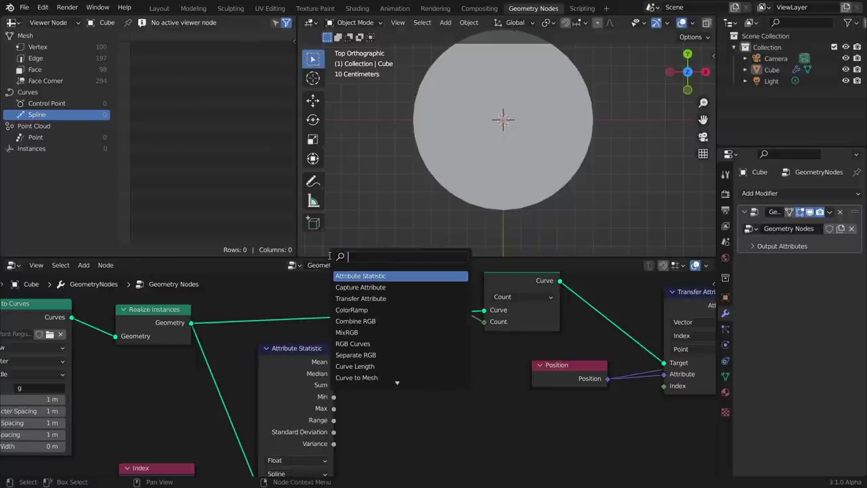
{"action": "type", "text": "add"}
{"action": "key", "text": "Return"}
{"action": "left_click", "coordinate": [412, 408]}
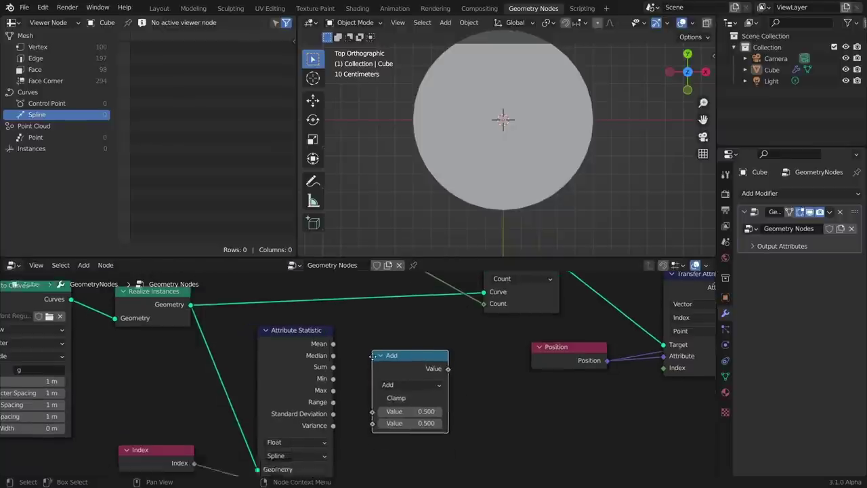
Feed the Attribute Statistic's Max output into the Add node's first value and set its second value to 1.
{"action": "scroll", "coordinate": [356, 356], "scroll_direction": "up", "scroll_amount": 2}
{"action": "left_click_drag", "start_coordinate": [335, 336], "coordinate": [393, 367]}
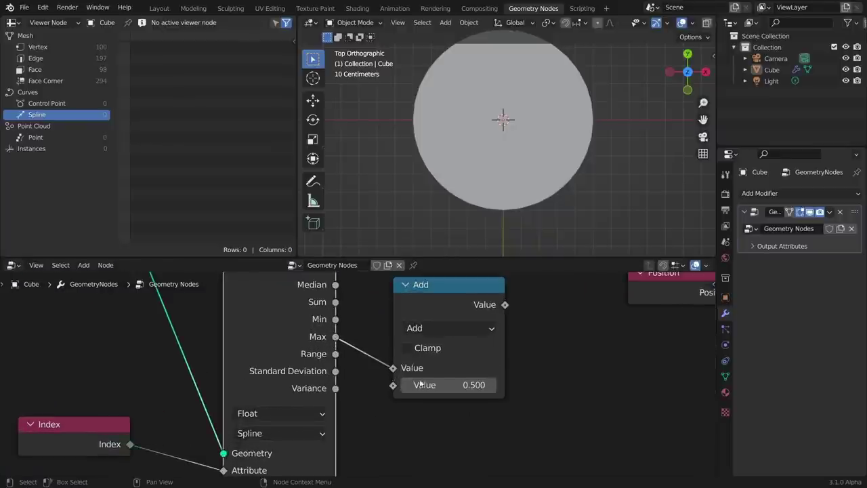
{"action": "left_click", "coordinate": [422, 384]}
{"action": "type", "text": "1"}
{"action": "key", "text": "Return"}
Connect the Add node's Value output to the Count input of the Mesh Line node.
{"action": "scroll", "coordinate": [487, 327], "scroll_direction": "down", "scroll_amount": 12}
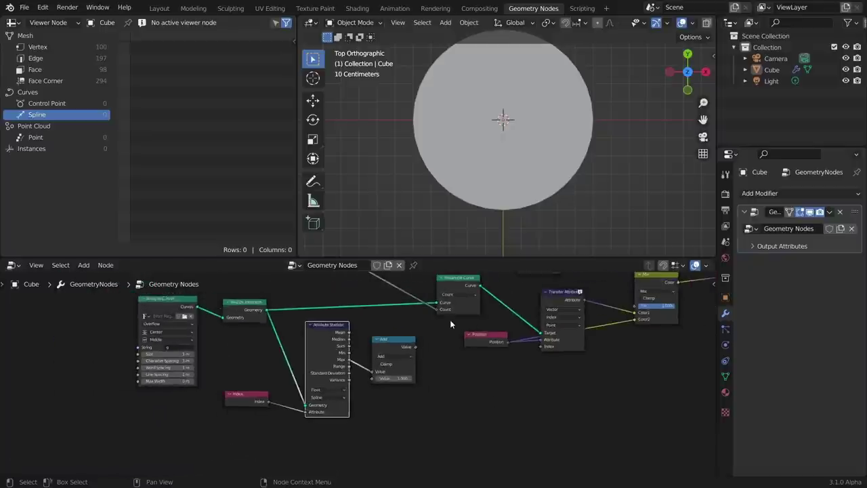
{"action": "middle_click_drag", "start_coordinate": [415, 327], "coordinate": [377, 447]}
{"action": "scroll", "coordinate": [433, 436], "scroll_direction": "down", "scroll_amount": 1}
{"action": "scroll", "coordinate": [377, 449], "scroll_direction": "down", "scroll_amount": 4}
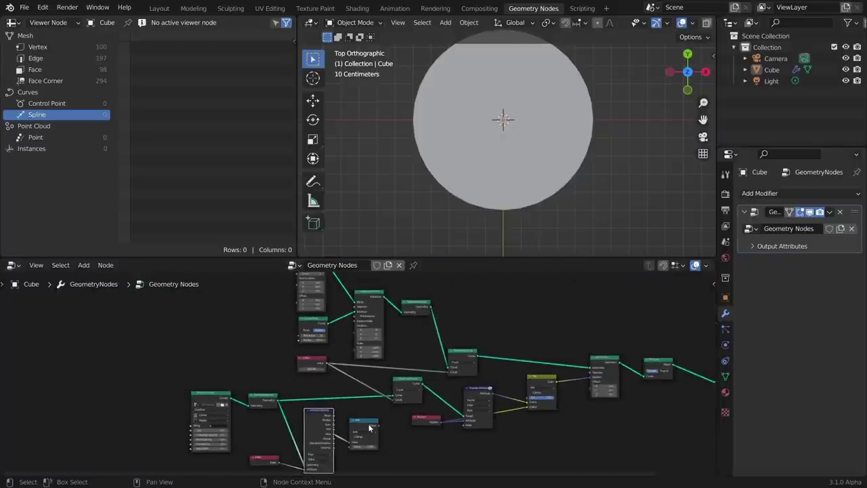
{"action": "right_click_drag", "start_coordinate": [371, 427], "coordinate": [311, 277], "text": "alt"}
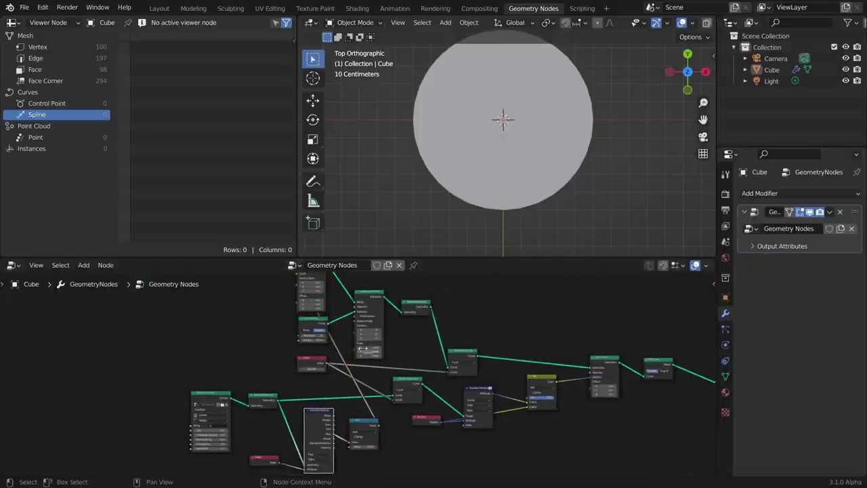
Move the Index, Attribute Statistic and Add nodes further below the text's Realize Instances node.
{"action": "middle_click_drag", "start_coordinate": [373, 375], "coordinate": [294, 341]}
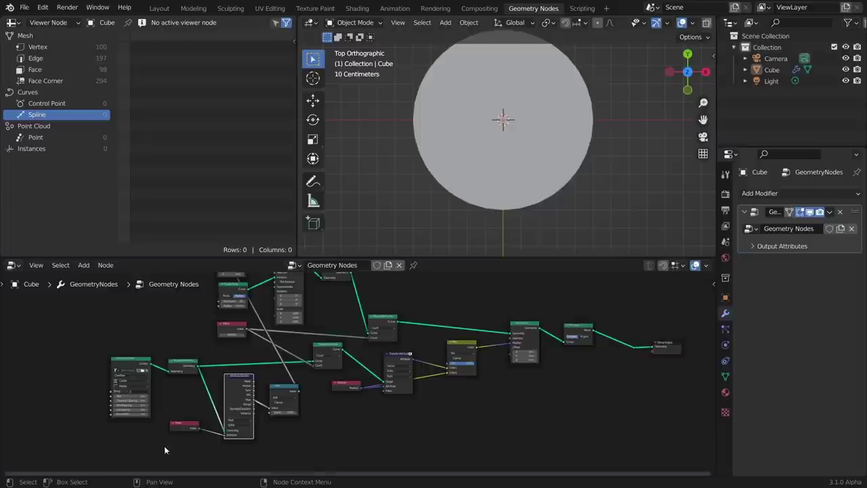
{"action": "left_click_drag", "start_coordinate": [164, 447], "coordinate": [262, 424]}
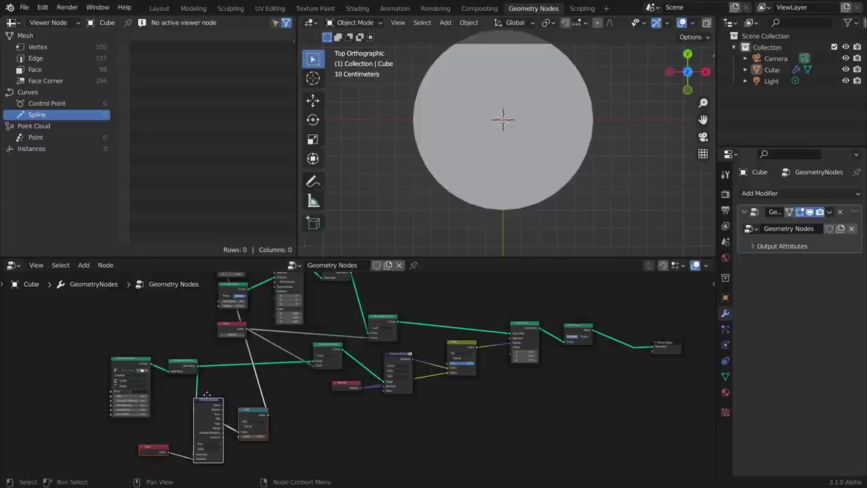
{"action": "middle_click_drag", "start_coordinate": [206, 395], "coordinate": [276, 381]}
{"action": "scroll", "coordinate": [315, 342], "scroll_direction": "up", "scroll_amount": 1}
{"action": "middle_click_drag", "start_coordinate": [314, 342], "coordinate": [313, 443]}
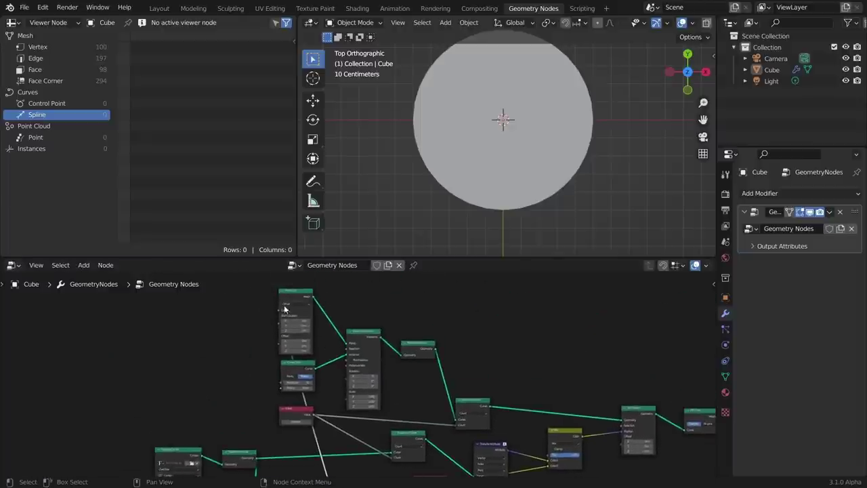
Lower the Mix node's Fac to 0 to preview the circles morphed into the "g".
{"action": "scroll", "coordinate": [472, 350], "scroll_direction": "up", "scroll_amount": 5}
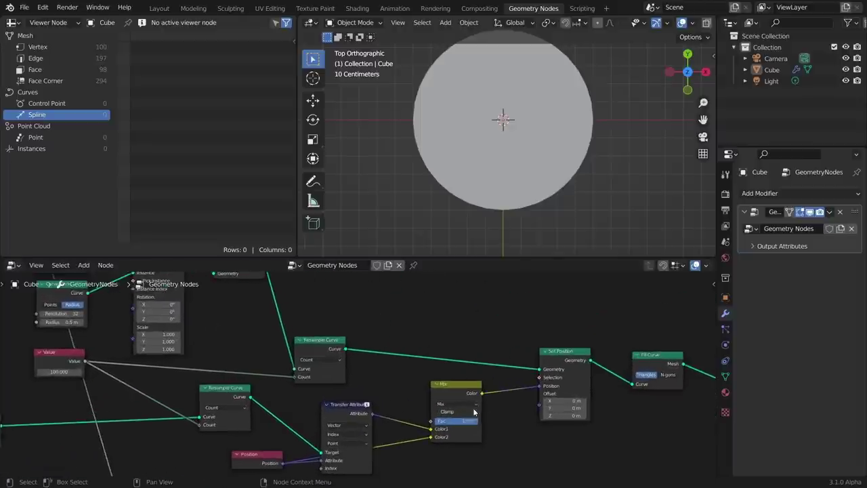
{"action": "middle_click_drag", "start_coordinate": [258, 356], "coordinate": [341, 362]}
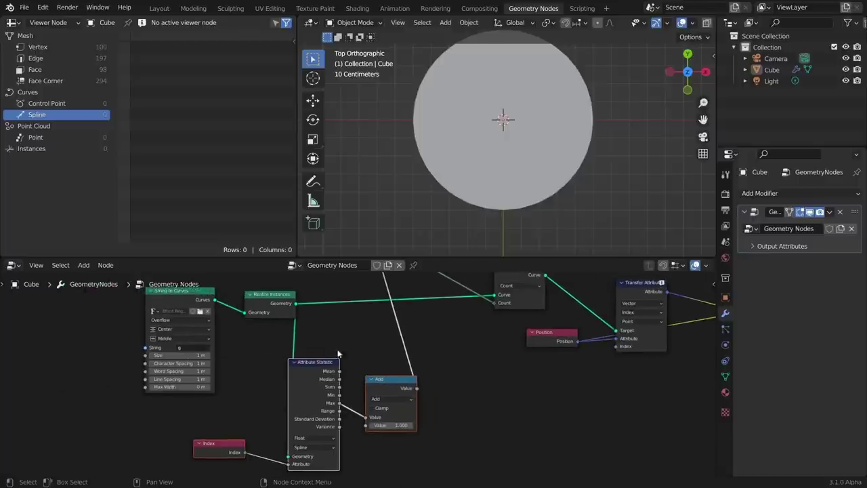
{"action": "middle_click_drag", "start_coordinate": [466, 350], "coordinate": [223, 383]}
{"action": "middle_click_drag", "start_coordinate": [509, 341], "coordinate": [330, 382]}
{"action": "left_click_drag", "start_coordinate": [336, 376], "coordinate": [276, 376]}
Change the String to Curves text to "f" and scrub the Mix Fac to test the morph, ending at 0.
{"action": "middle_click_drag", "start_coordinate": [163, 401], "coordinate": [350, 356]}
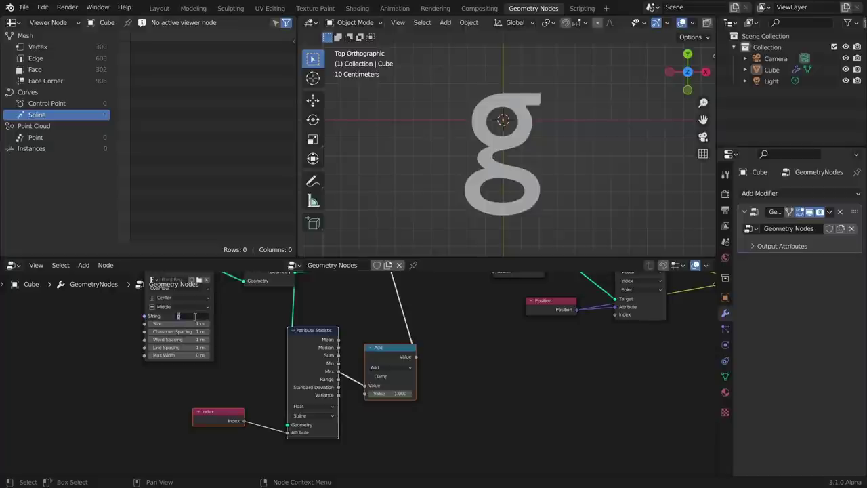
{"action": "type", "text": "f"}
{"action": "key", "text": "Return"}
{"action": "middle_click_drag", "start_coordinate": [712, 278], "coordinate": [474, 349]}
{"action": "mouse_move", "coordinate": [474, 346]}
{"action": "left_mouse_down"}
{"action": "mouse_move", "coordinate": [532, 346]}
{"action": "mouse_move", "coordinate": [468, 340]}
{"action": "left_mouse_up"}
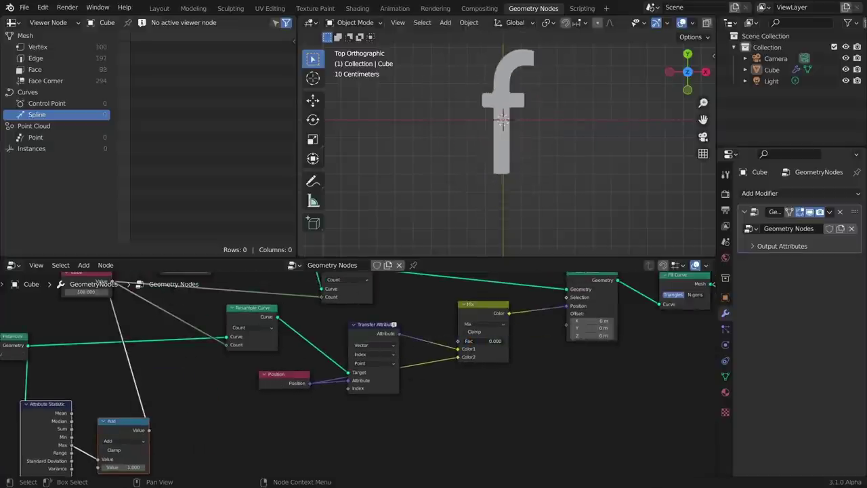
Add a Curve to Mesh node below Fill Curve and connect Set Position's Geometry to its Curve input.
{"action": "middle_click_drag", "start_coordinate": [673, 294], "coordinate": [404, 353]}
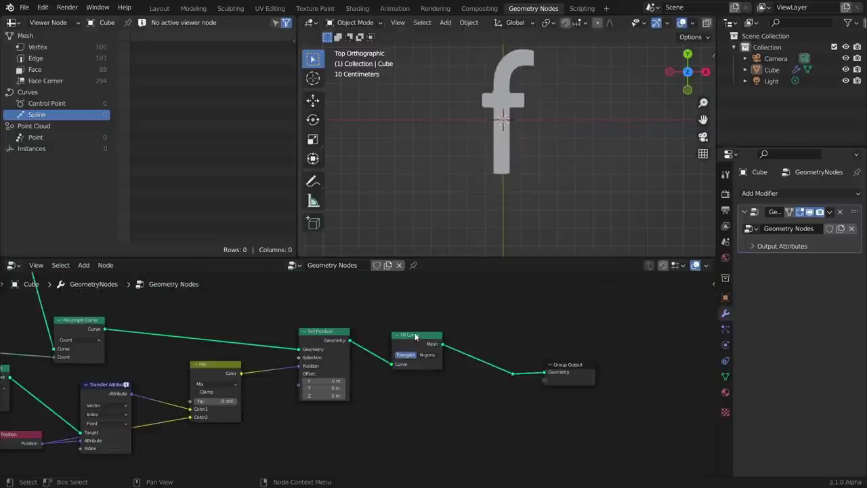
{"action": "key", "text": "shift+a"}
{"action": "type", "text": "cu"}
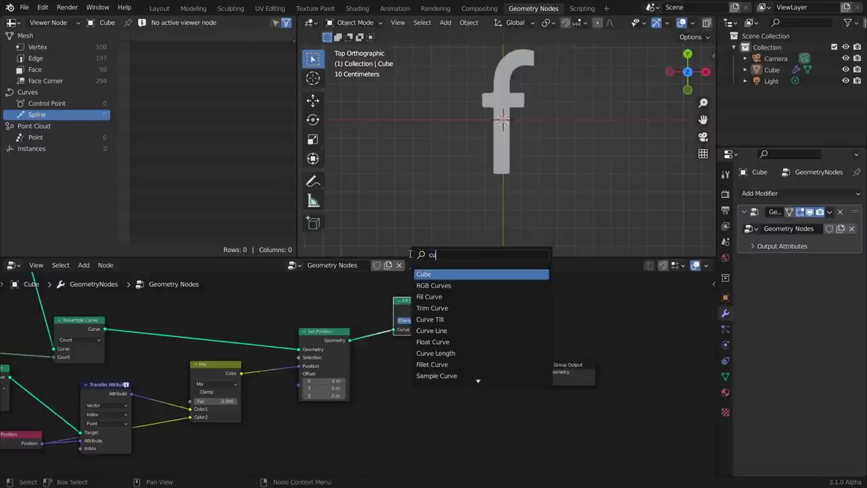
{"action": "type", "text": "ve to"}
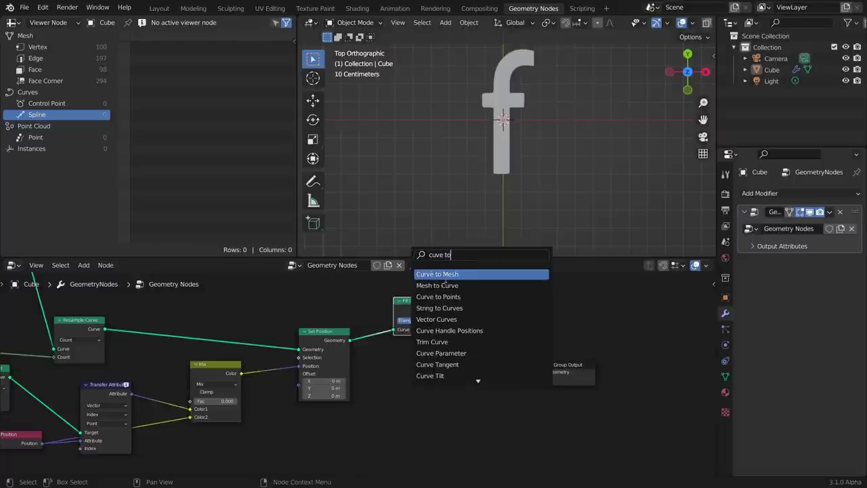
{"action": "key", "text": "Return"}
{"action": "left_click", "coordinate": [405, 364]}
{"action": "left_click_drag", "start_coordinate": [350, 339], "coordinate": [396, 377]}
Add a Curve Circle node and connect it to the Curve to Mesh node's Profile Curve input.
{"action": "middle_click_drag", "start_coordinate": [422, 363], "coordinate": [429, 329]}
{"action": "key", "text": "shift+a"}
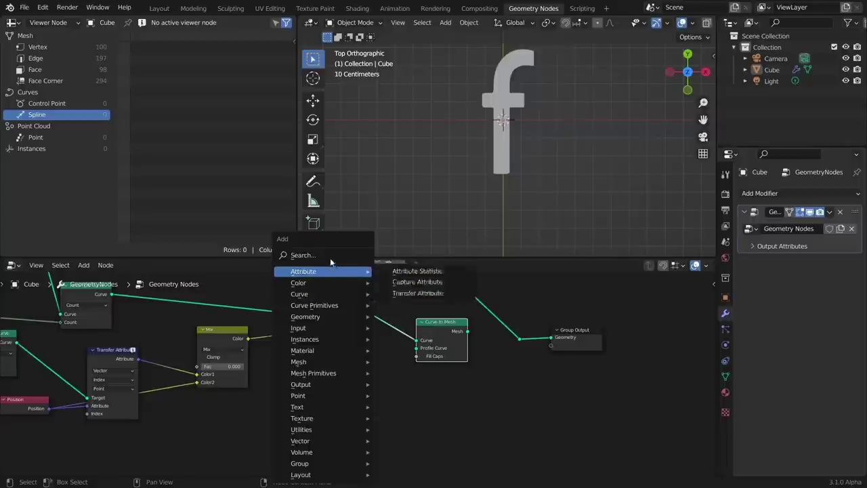
{"action": "left_click", "coordinate": [330, 257]}
{"action": "type", "text": "curve c"}
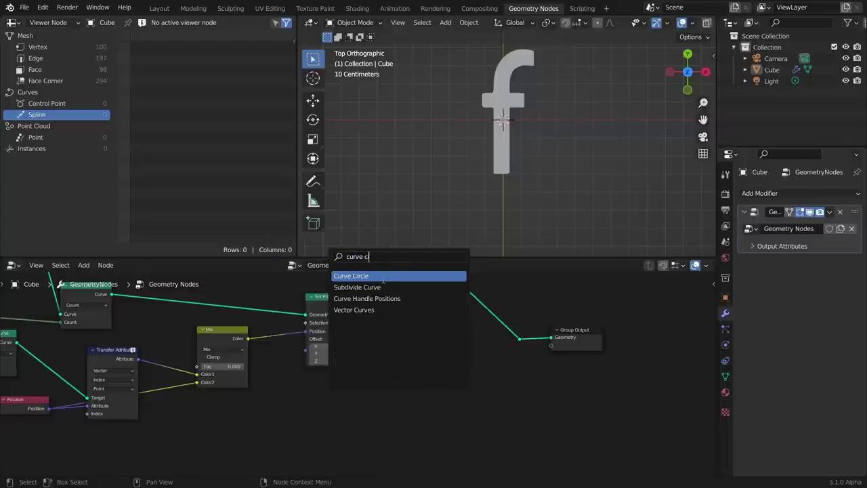
{"action": "key", "text": "Return"}
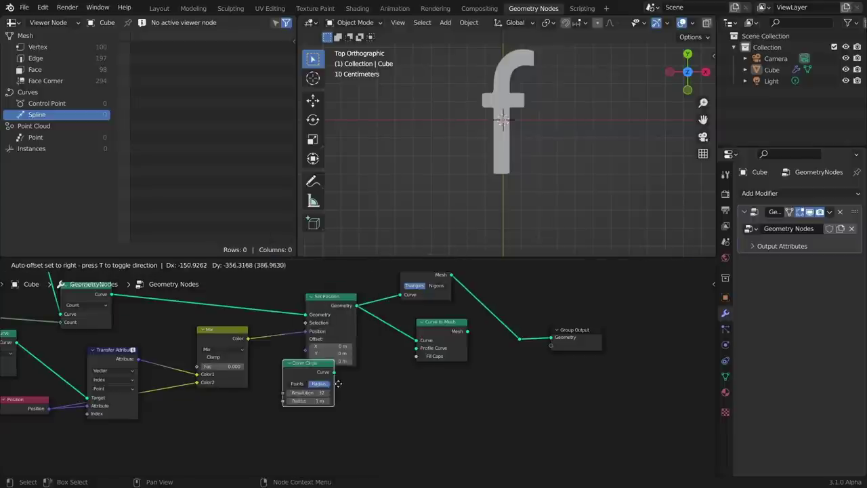
{"action": "left_click", "coordinate": [351, 392]}
{"action": "right_click_drag", "start_coordinate": [342, 383], "coordinate": [437, 351], "text": "alt"}
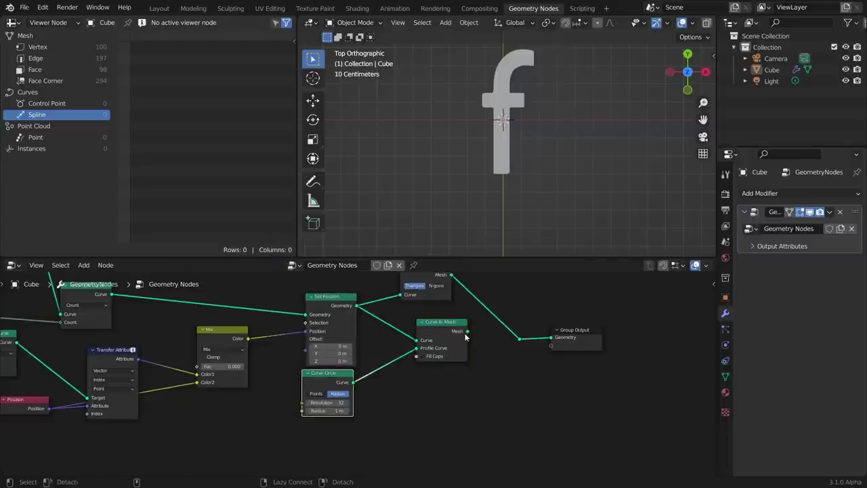
Output the Curve to Mesh result to the Group Output and set the profile Curve Circle's radius to 0.015 m.
{"action": "scroll", "coordinate": [460, 364], "scroll_direction": "up", "scroll_amount": 4}
{"action": "mouse_move", "coordinate": [461, 384]}
{"action": "left_mouse_down", "text": "shift"}
{"action": "mouse_move", "coordinate": [444, 384]}
{"action": "mouse_move", "coordinate": [463, 387]}
{"action": "left_mouse_up", "text": "shift"}
{"action": "left_click", "coordinate": [463, 386]}
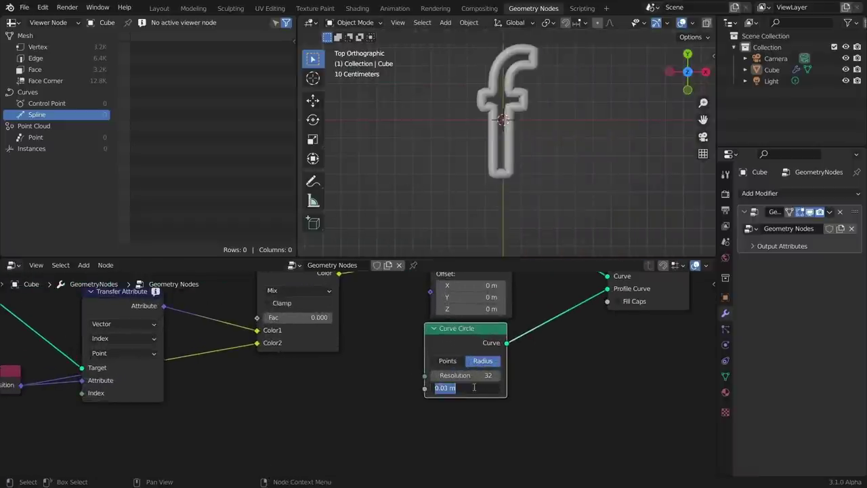
{"action": "type", "text": "/2"}
{"action": "key", "text": "Return"}
Save the file and scrub the Mix Fac to preview the outlined "f" morph.
{"action": "scroll", "coordinate": [352, 387], "scroll_direction": "down", "scroll_amount": 5}
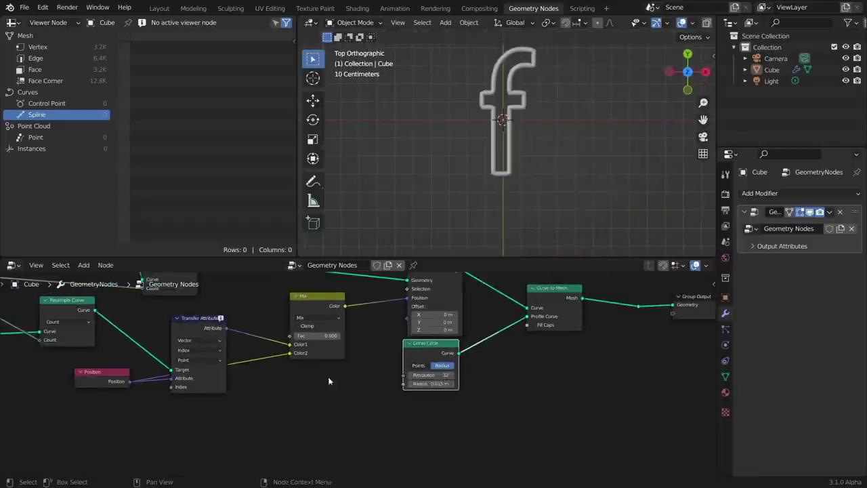
{"action": "middle_click_drag", "start_coordinate": [78, 408], "coordinate": [548, 312]}
{"action": "scroll", "coordinate": [368, 380], "scroll_direction": "up", "scroll_amount": 4}
{"action": "scroll", "coordinate": [366, 375], "scroll_direction": "down", "scroll_amount": 6}
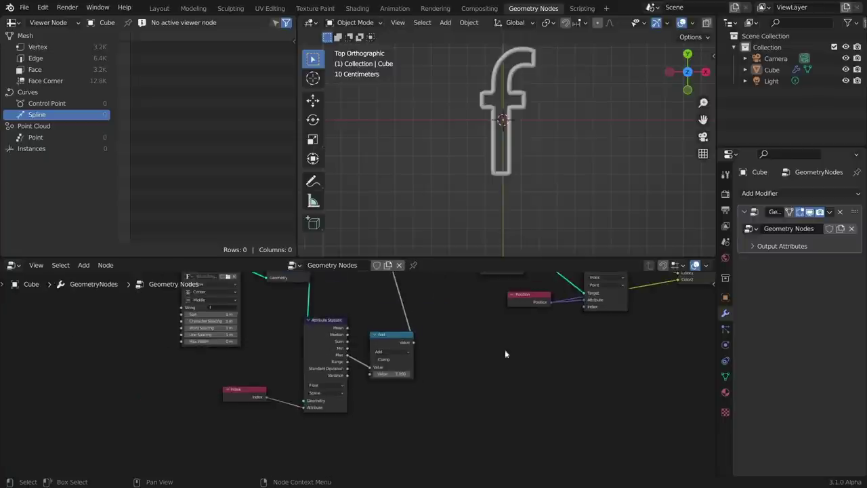
{"action": "middle_click_drag", "start_coordinate": [505, 350], "coordinate": [350, 416]}
{"action": "key", "text": "ctrl+s"}
{"action": "left_click_drag", "start_coordinate": [540, 334], "coordinate": [520, 333]}
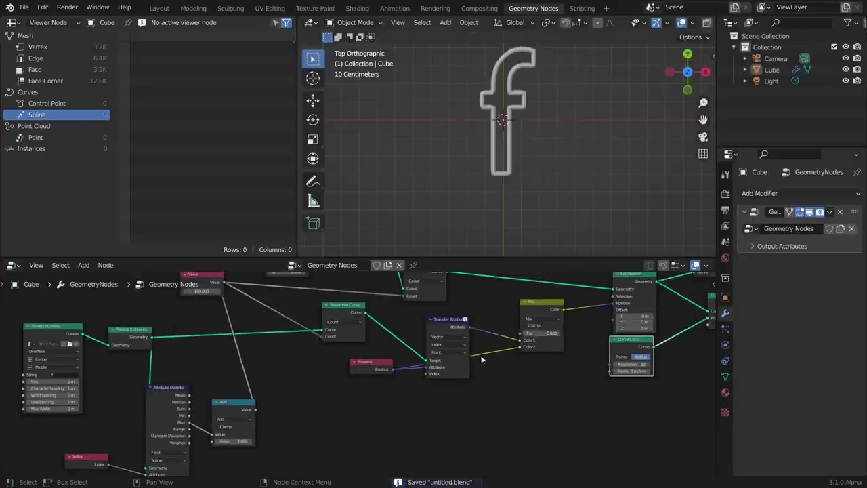
Change the String to Curves text to "g" and scrub the Mix Fac to test its outline morph, ending at 0.
{"action": "middle_click_drag", "start_coordinate": [214, 450], "coordinate": [323, 403]}
{"action": "scroll", "coordinate": [325, 400], "scroll_direction": "up", "scroll_amount": 4}
{"action": "middle_click_drag", "start_coordinate": [273, 385], "coordinate": [282, 382]}
{"action": "middle_click_drag", "start_coordinate": [220, 327], "coordinate": [274, 410]}
{"action": "left_click", "coordinate": [182, 381]}
{"action": "type", "text": "g"}
{"action": "key", "text": "Return"}
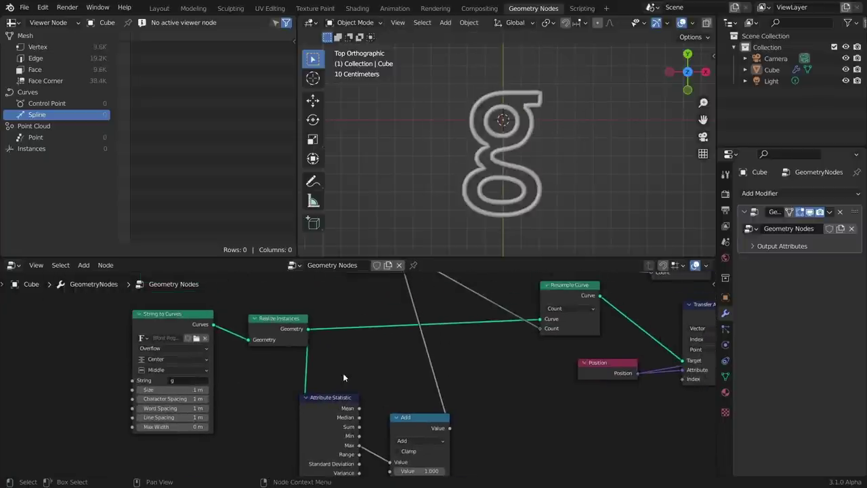
{"action": "middle_click_drag", "start_coordinate": [509, 367], "coordinate": [271, 371]}
{"action": "left_click_drag", "start_coordinate": [599, 335], "coordinate": [573, 328]}
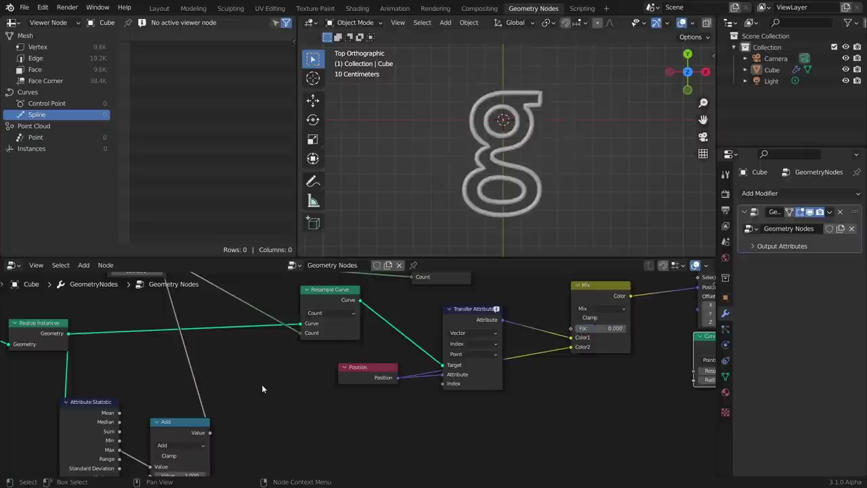
Change the String to Curves text to "b".
{"action": "scroll", "coordinate": [182, 389], "scroll_direction": "down", "scroll_amount": 6}
{"action": "middle_click_drag", "start_coordinate": [182, 389], "coordinate": [485, 348]}
{"action": "scroll", "coordinate": [403, 362], "scroll_direction": "up", "scroll_amount": 5}
{"action": "type", "text": "b"}
{"action": "key", "text": "Return"}
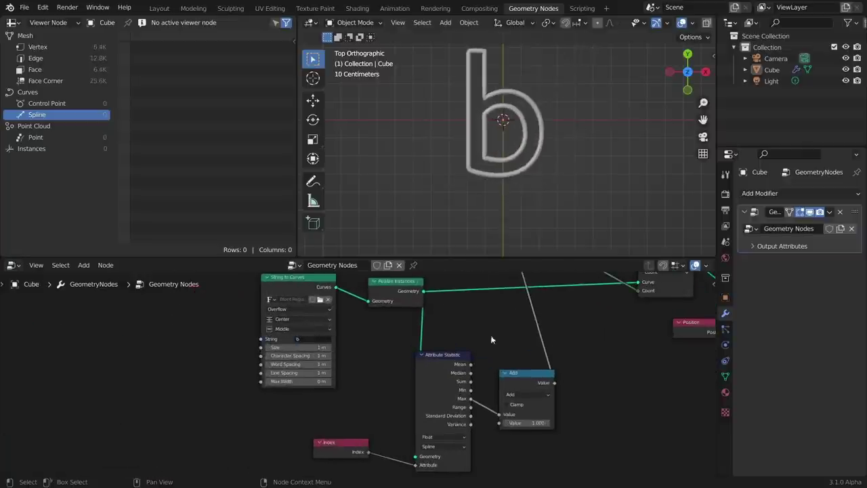
{"action": "middle_click_drag", "start_coordinate": [315, 339], "coordinate": [454, 362]}
{"action": "middle_click_drag", "start_coordinate": [548, 346], "coordinate": [425, 361]}
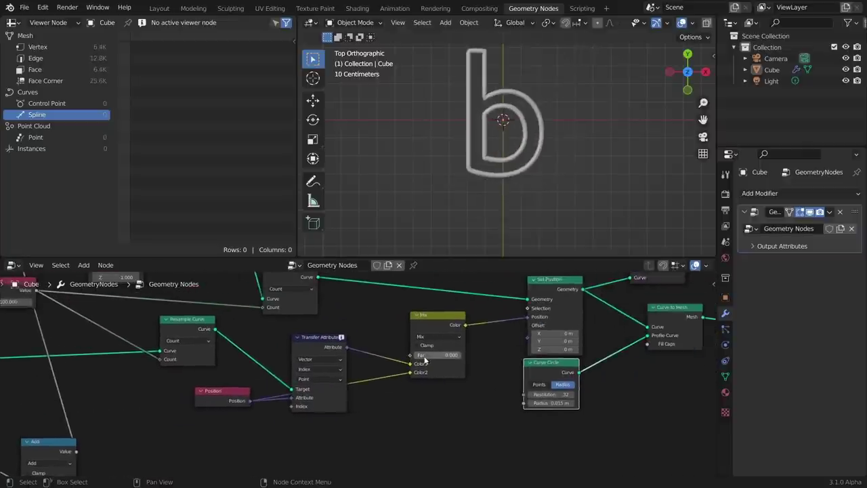
Scrub the Mix Fac for the outlined "b", and reconnect Fill Curve's Mesh output to the Group Output.
{"action": "middle_click_drag", "start_coordinate": [540, 365], "coordinate": [426, 377]}
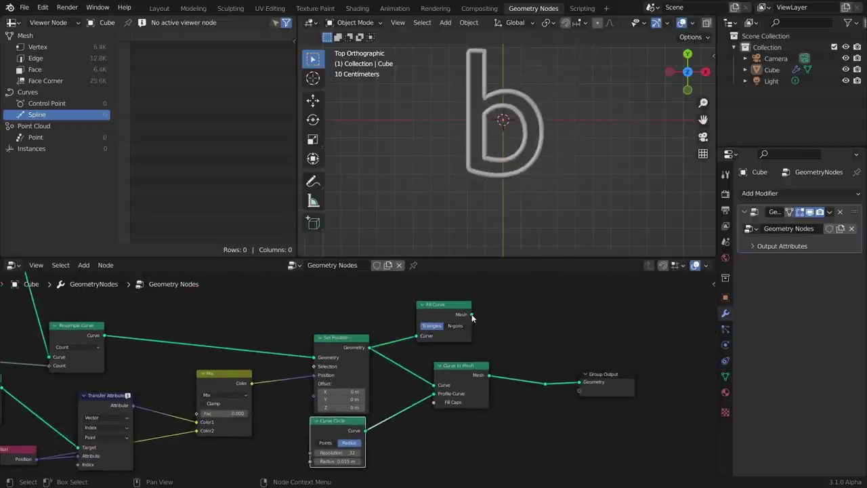
{"action": "left_click_drag", "start_coordinate": [471, 315], "coordinate": [537, 359]}
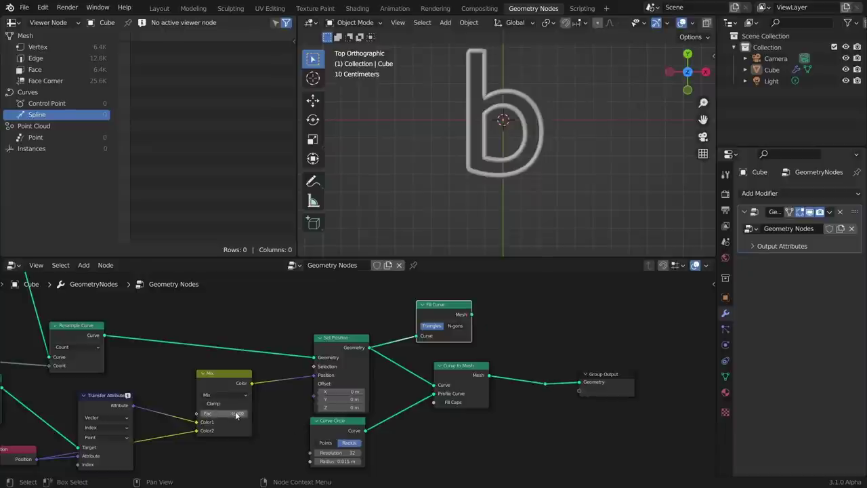
{"action": "mouse_move", "coordinate": [236, 414]}
{"action": "left_mouse_down"}
{"action": "mouse_move", "coordinate": [254, 415]}
{"action": "mouse_move", "coordinate": [230, 415]}
{"action": "left_mouse_up"}
{"action": "left_click_drag", "start_coordinate": [472, 315], "coordinate": [550, 384]}
{"action": "middle_click_drag", "start_coordinate": [413, 381], "coordinate": [546, 380]}
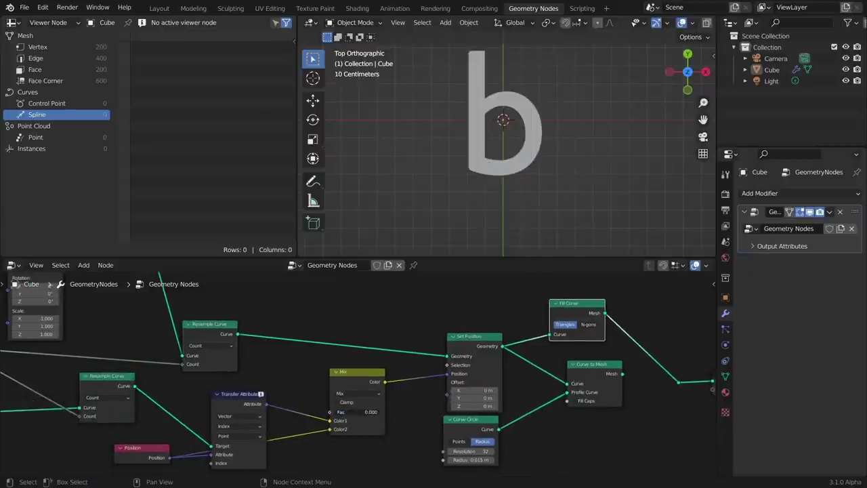
Raise the Mix Fac to 1 to morph the filled "b" back into circles, and save the file.
{"action": "left_click_drag", "start_coordinate": [345, 412], "coordinate": [378, 412]}
{"action": "scroll", "coordinate": [376, 411], "scroll_direction": "down", "scroll_amount": 6}
{"action": "middle_click_drag", "start_coordinate": [203, 376], "coordinate": [404, 368]}
{"action": "scroll", "coordinate": [376, 365], "scroll_direction": "down", "scroll_amount": 3}
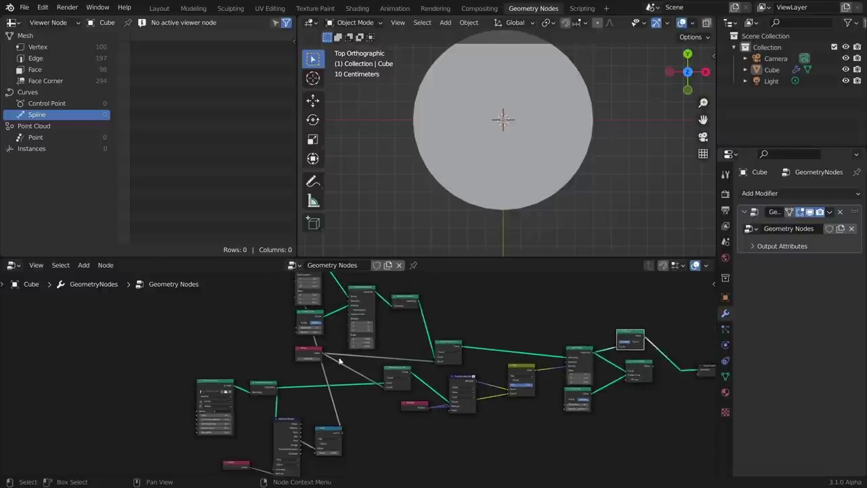
{"action": "scroll", "coordinate": [318, 354], "scroll_direction": "up", "scroll_amount": 5}
{"action": "key", "text": "ctrl+s"}
Move the Mesh Line, Curve Circle and Instance on Points nodes up, away from the Value node.
{"action": "middle_click_drag", "start_coordinate": [476, 293], "coordinate": [436, 350]}
{"action": "middle_click_drag", "start_coordinate": [344, 361], "coordinate": [421, 362]}
{"action": "left_click_drag", "start_coordinate": [247, 359], "coordinate": [398, 291]}
{"action": "key", "text": "g"}
{"action": "left_click", "coordinate": [395, 282]}
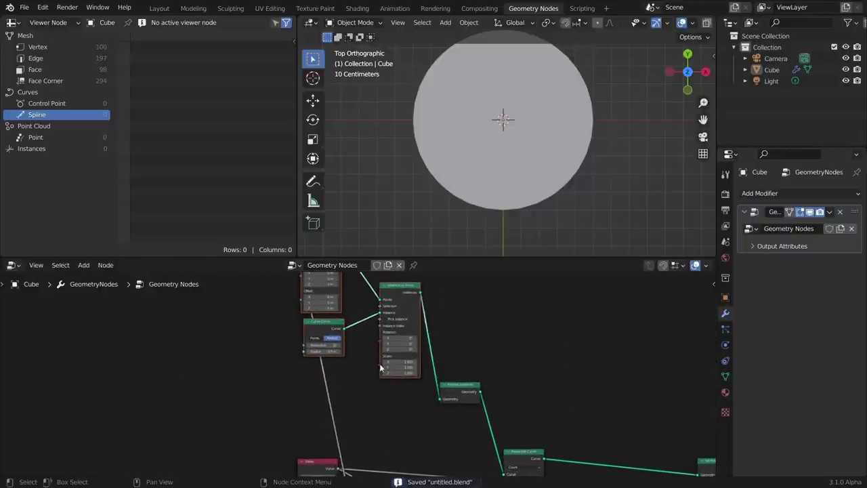
Lower the Mix Fac slightly below 1 to check how the overlapping circles fill.
{"action": "scroll", "coordinate": [381, 367], "scroll_direction": "up", "scroll_amount": 6}
{"action": "scroll", "coordinate": [479, 331], "scroll_direction": "down", "scroll_amount": 3}
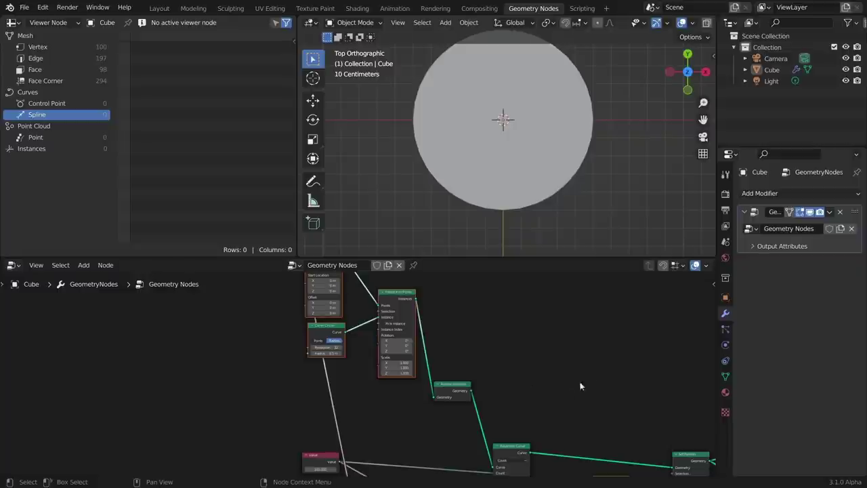
{"action": "middle_click_drag", "start_coordinate": [587, 383], "coordinate": [458, 263]}
{"action": "mouse_move", "coordinate": [489, 387]}
{"action": "left_mouse_down"}
{"action": "mouse_move", "coordinate": [461, 388]}
{"action": "mouse_move", "coordinate": [515, 388]}
{"action": "mouse_move", "coordinate": [461, 388]}
{"action": "mouse_move", "coordinate": [502, 385]}
{"action": "mouse_move", "coordinate": [495, 388]}
{"action": "left_mouse_up"}
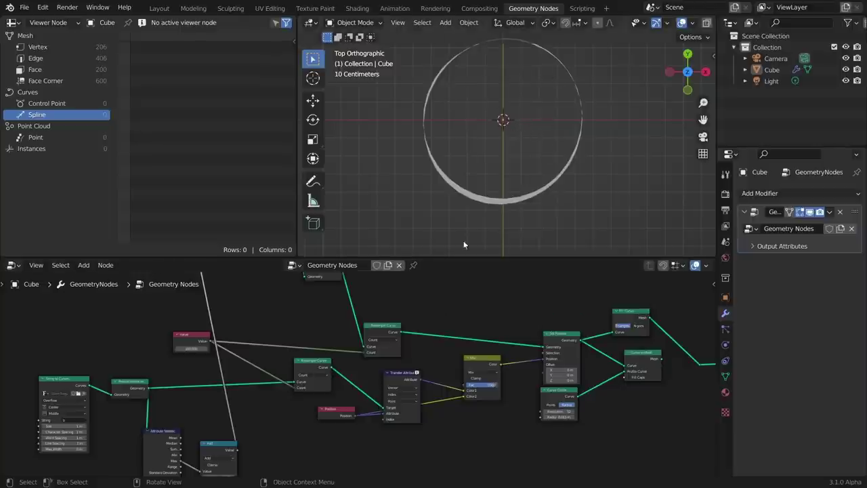
Save the file and add an Index node below and to the left of the Curve Circle node.
{"action": "middle_click_drag", "start_coordinate": [123, 328], "coordinate": [444, 375]}
{"action": "scroll", "coordinate": [443, 375], "scroll_direction": "up", "scroll_amount": 4}
{"action": "middle_click_drag", "start_coordinate": [480, 326], "coordinate": [446, 422]}
{"action": "scroll", "coordinate": [469, 361], "scroll_direction": "up", "scroll_amount": 3}
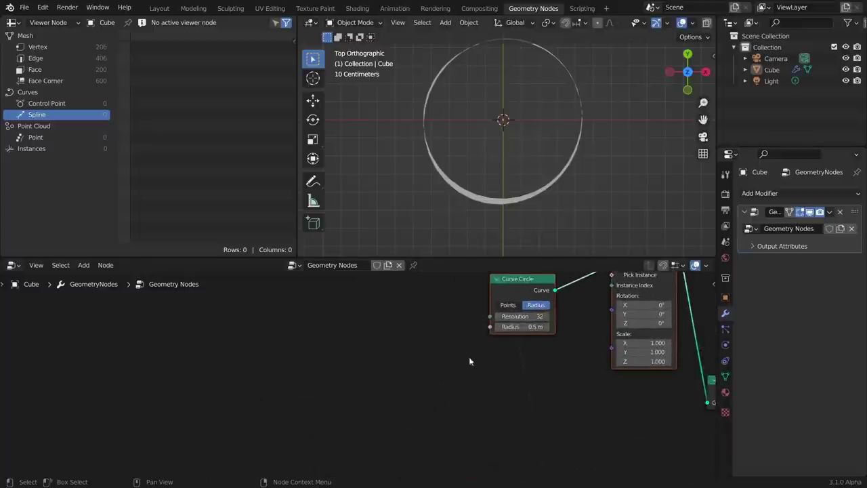
{"action": "middle_click_drag", "start_coordinate": [469, 361], "coordinate": [439, 368]}
{"action": "key", "text": "ctrl+s"}
{"action": "key", "text": "shift+a"}
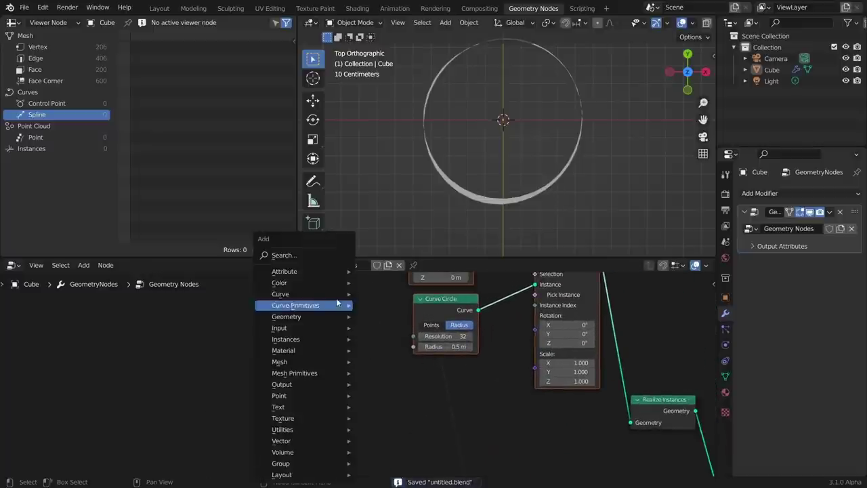
{"action": "left_click", "coordinate": [326, 256]}
{"action": "type", "text": "index"}
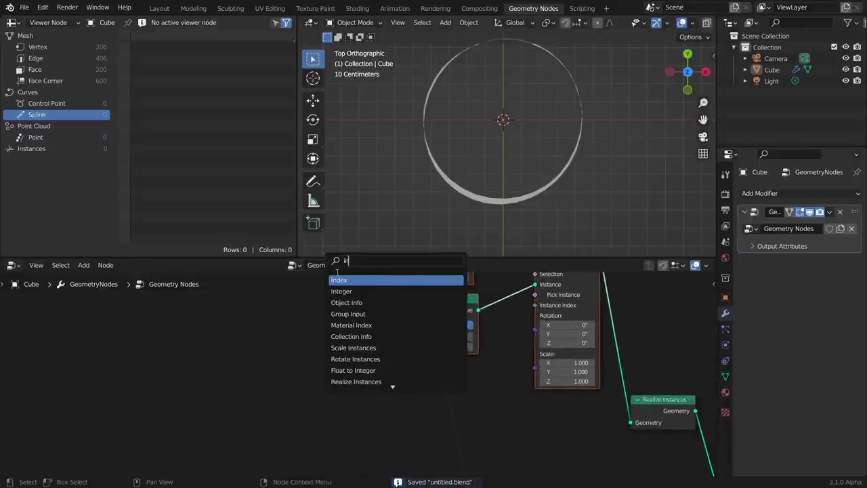
{"action": "key", "text": "Return"}
{"action": "left_click", "coordinate": [313, 400]}
{"action": "middle_click_drag", "start_coordinate": [465, 346], "coordinate": [297, 382]}
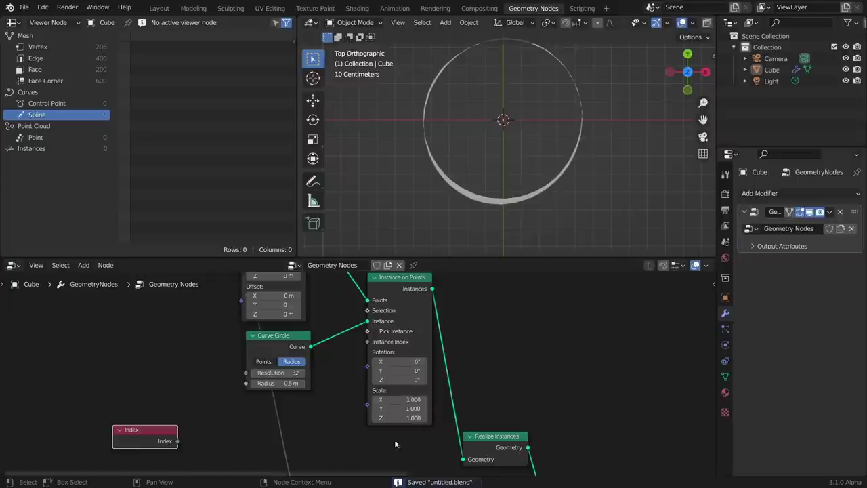
Add a Math node in Add mode beside the Index node and connect Index to its first value.
{"action": "middle_click_drag", "start_coordinate": [386, 396], "coordinate": [456, 411]}
{"action": "scroll", "coordinate": [455, 411], "scroll_direction": "down", "scroll_amount": 4}
{"action": "middle_click_drag", "start_coordinate": [382, 314], "coordinate": [380, 339]}
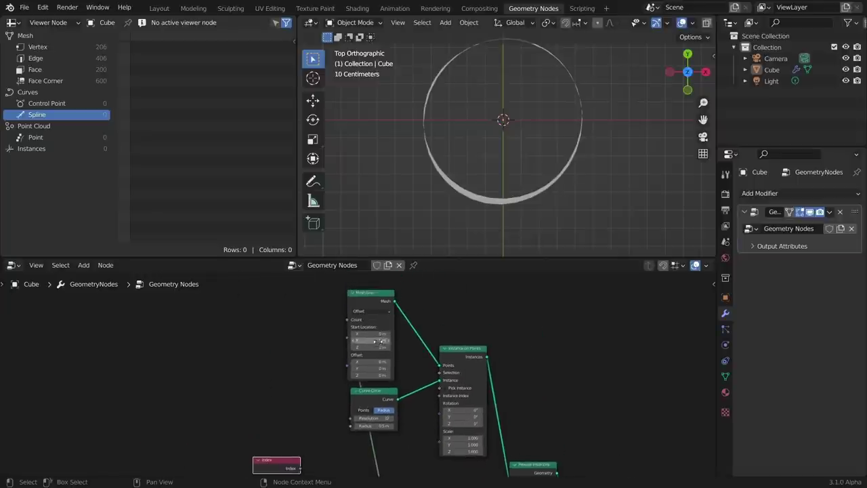
{"action": "scroll", "coordinate": [340, 408], "scroll_direction": "up", "scroll_amount": 1}
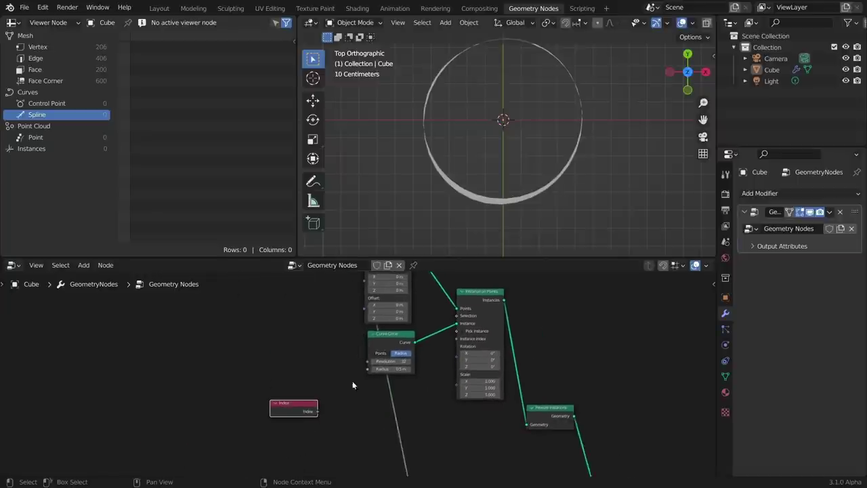
{"action": "scroll", "coordinate": [352, 381], "scroll_direction": "up", "scroll_amount": 1}
{"action": "key", "text": "shift+a"}
{"action": "left_click", "coordinate": [304, 256]}
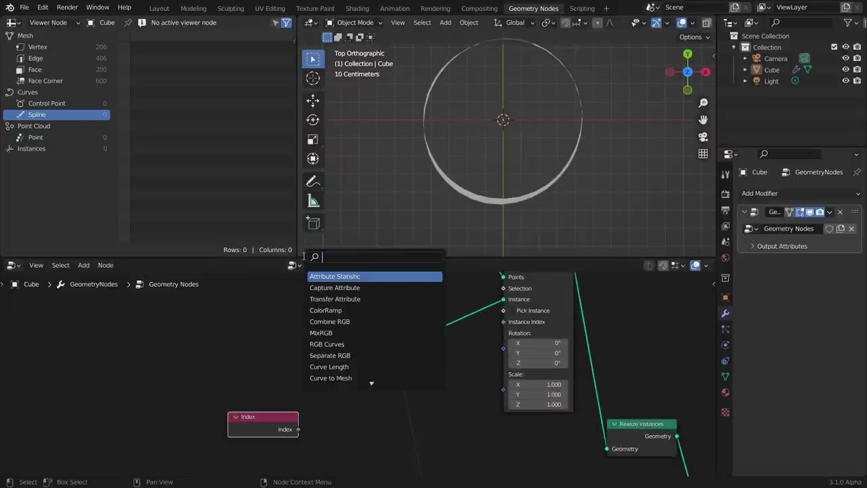
{"action": "type", "text": "math"}
{"action": "key", "text": "Return"}
{"action": "left_click", "coordinate": [338, 402]}
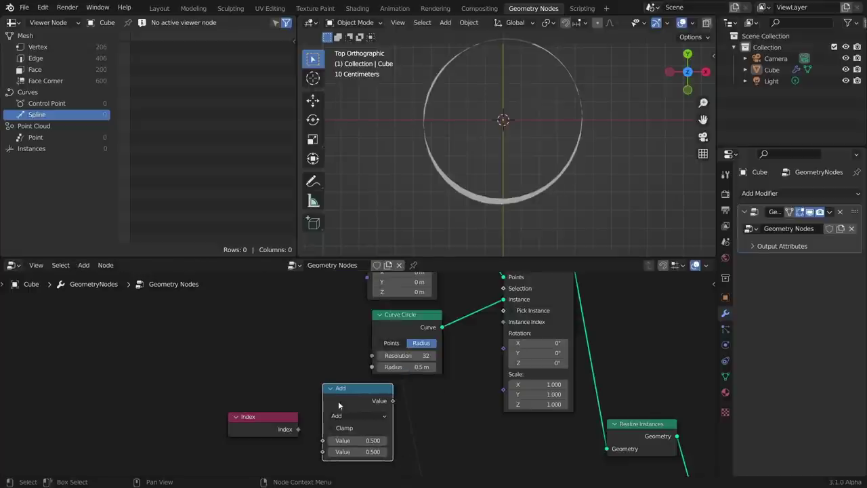
{"action": "middle_click_drag", "start_coordinate": [338, 403], "coordinate": [383, 378]}
{"action": "left_click_drag", "start_coordinate": [344, 404], "coordinate": [375, 414]}
Set the Add node's second value to 0 and save the file.
{"action": "scroll", "coordinate": [392, 416], "scroll_direction": "up", "scroll_amount": 1}
{"action": "left_click", "coordinate": [417, 445]}
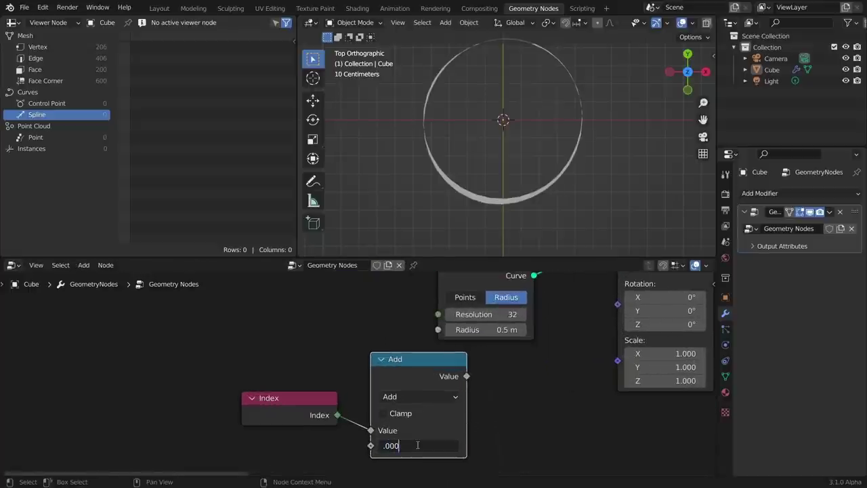
{"action": "key", "text": "Return"}
{"action": "left_click", "coordinate": [417, 445]}
{"action": "left_click", "coordinate": [499, 428]}
{"action": "key", "text": "ctrl+s"}
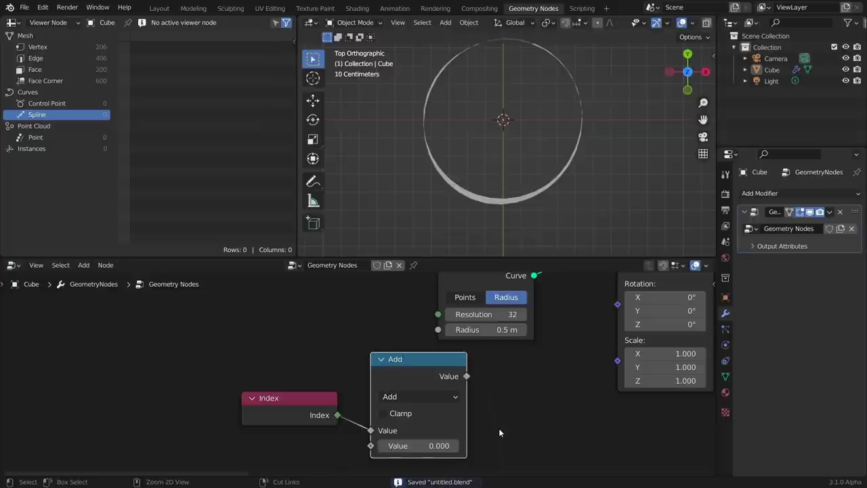
Connect the Add node's output to the Instance on Points Scale, and hide the viewport overlays.
{"action": "middle_click_drag", "start_coordinate": [484, 410], "coordinate": [428, 401]}
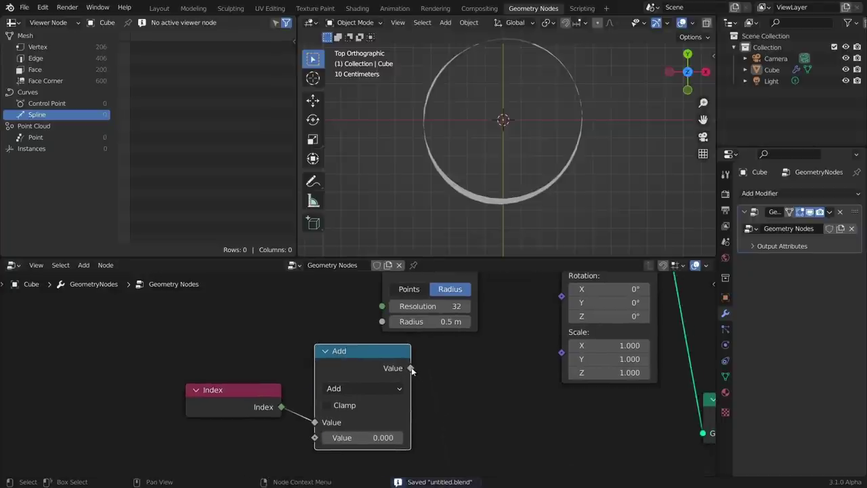
{"action": "left_click_drag", "start_coordinate": [411, 368], "coordinate": [561, 351]}
{"action": "scroll", "coordinate": [550, 397], "scroll_direction": "down", "scroll_amount": 2}
{"action": "middle_click_drag", "start_coordinate": [551, 397], "coordinate": [373, 311]}
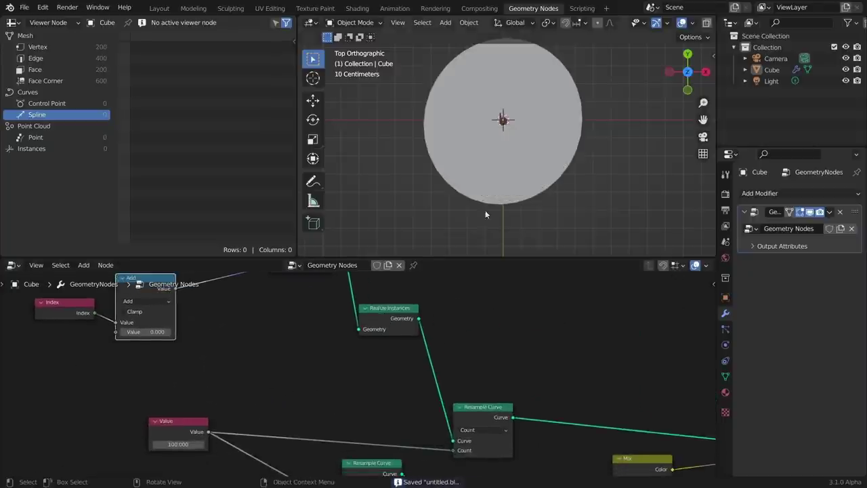
{"action": "scroll", "coordinate": [488, 207], "scroll_direction": "up", "scroll_amount": 3}
{"action": "scroll", "coordinate": [687, 72], "scroll_direction": "down", "scroll_amount": 1}
{"action": "left_click", "coordinate": [681, 23]}
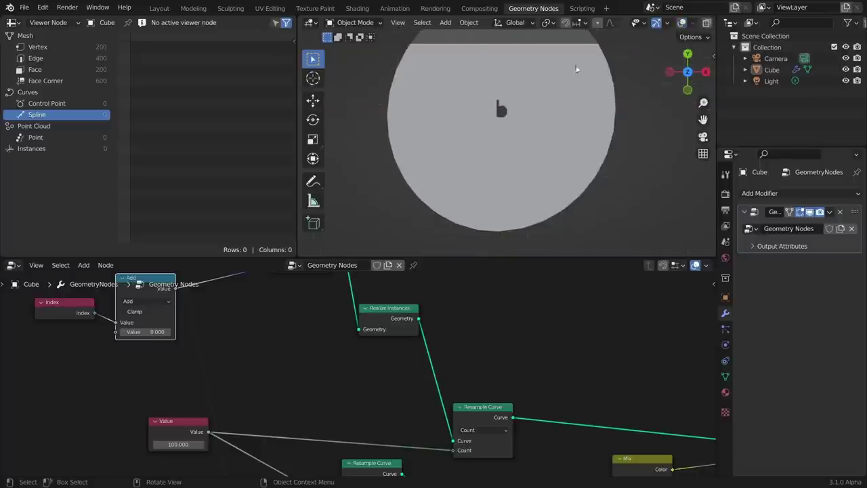
{"action": "scroll", "coordinate": [481, 374], "scroll_direction": "down", "scroll_amount": 2}
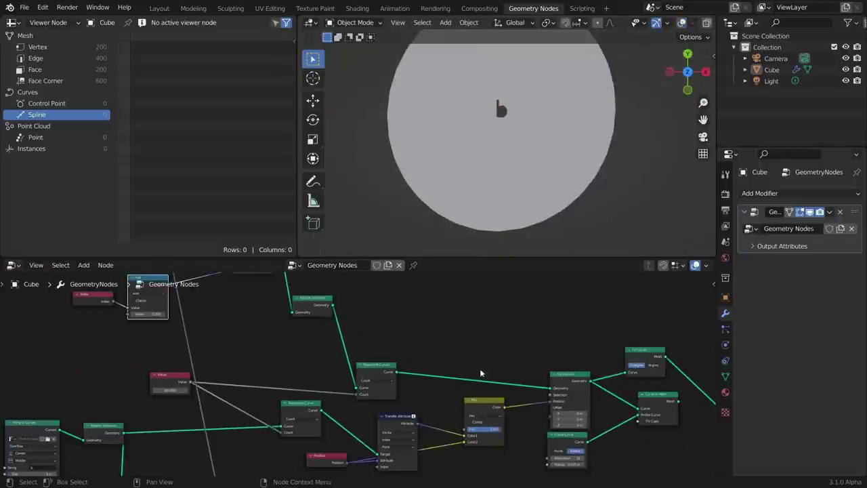
Raise the Mix Fac to 1.
{"action": "middle_click_drag", "start_coordinate": [233, 322], "coordinate": [503, 428]}
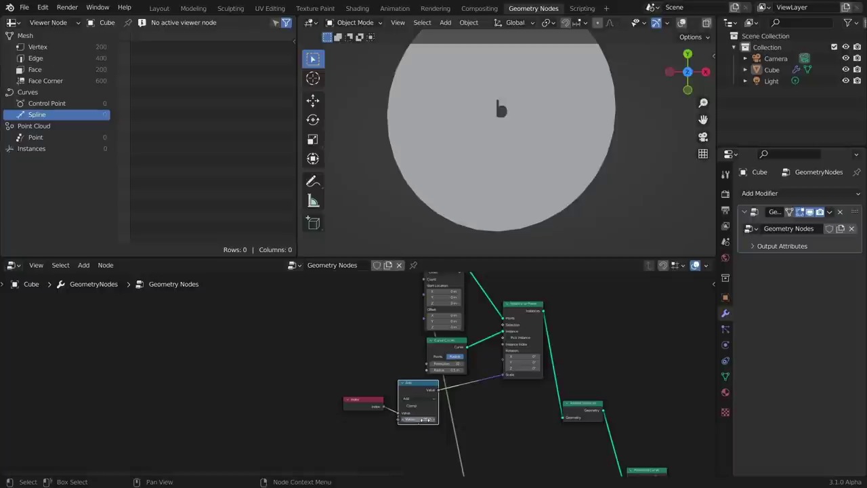
{"action": "scroll", "coordinate": [441, 415], "scroll_direction": "up", "scroll_amount": 2}
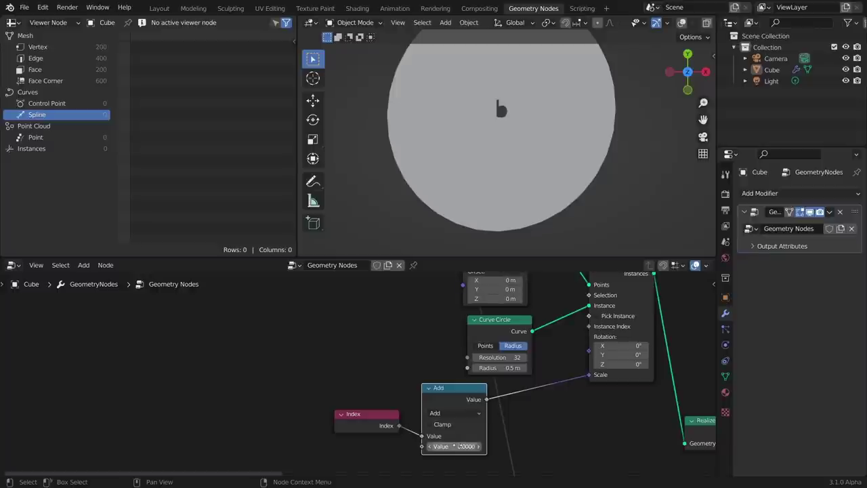
{"action": "scroll", "coordinate": [506, 441], "scroll_direction": "down", "scroll_amount": 2}
{"action": "middle_click_drag", "start_coordinate": [620, 429], "coordinate": [387, 329]}
{"action": "middle_click_drag", "start_coordinate": [580, 395], "coordinate": [469, 359]}
{"action": "scroll", "coordinate": [464, 397], "scroll_direction": "up", "scroll_amount": 2}
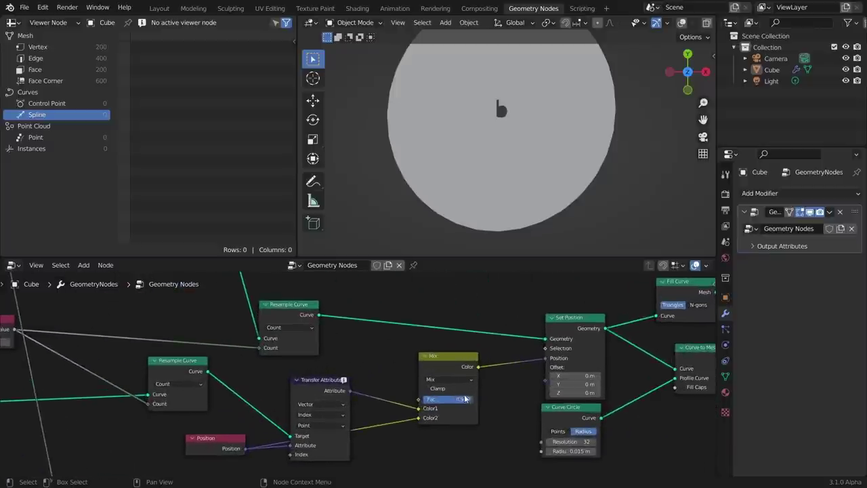
{"action": "scroll", "coordinate": [513, 242], "scroll_direction": "down", "scroll_amount": 1}
{"action": "left_click_drag", "start_coordinate": [471, 404], "coordinate": [481, 405]}
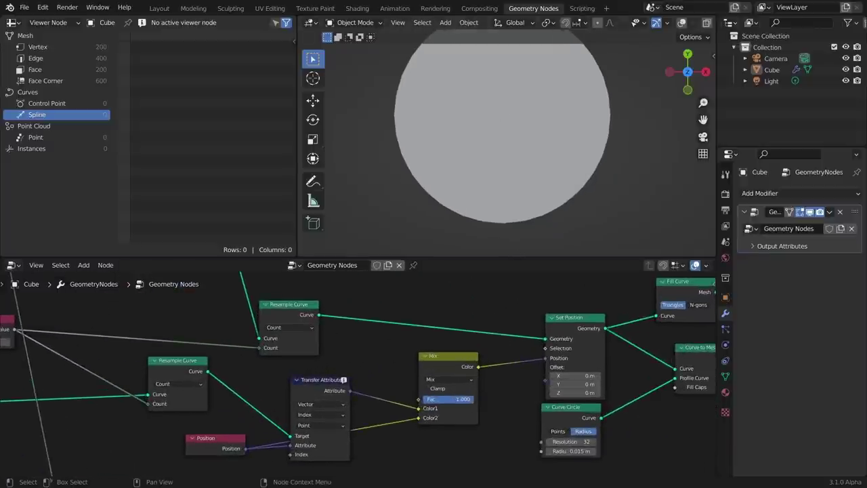
Scrub the Mix Fac down to 0 and back to 1 to preview the "b" morphing into circles.
{"action": "scroll", "coordinate": [520, 167], "scroll_direction": "down", "scroll_amount": 1}
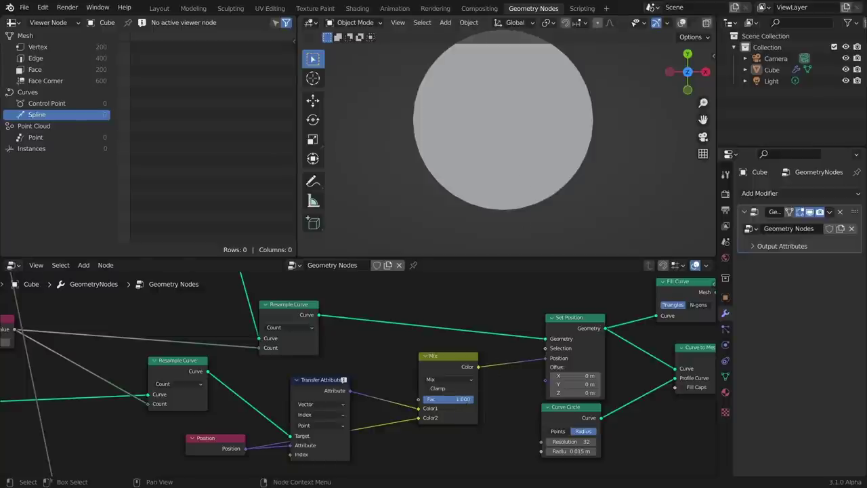
{"action": "left_click_drag", "start_coordinate": [463, 398], "coordinate": [423, 398]}
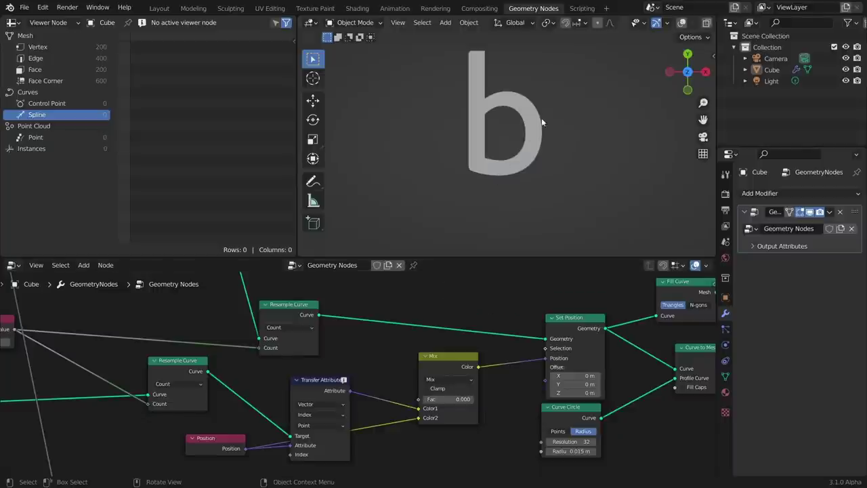
{"action": "left_click_drag", "start_coordinate": [451, 400], "coordinate": [474, 400]}
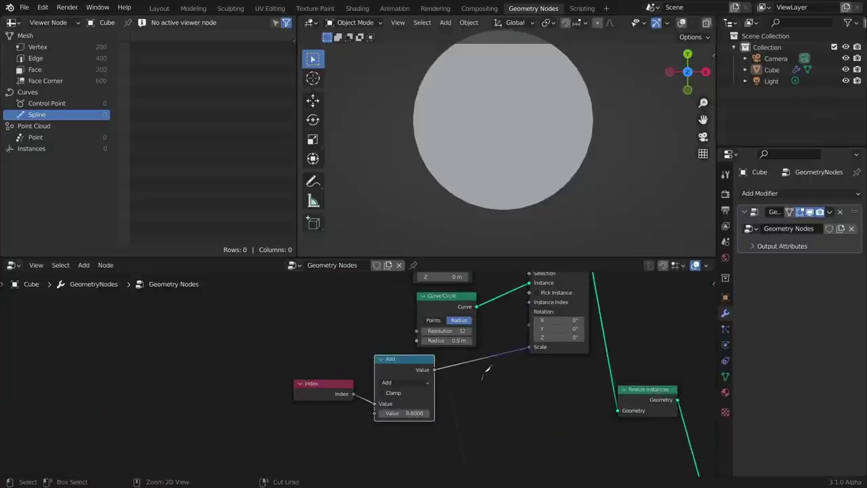
Cut the link between the Add node and the instance Scale, and move the Index node farther left.
{"action": "right_click_drag", "start_coordinate": [484, 357], "coordinate": [477, 377], "text": "ctrl"}
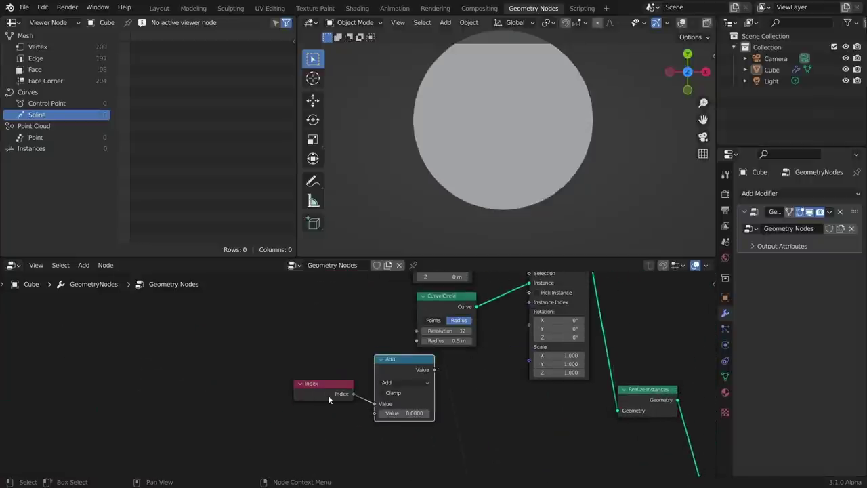
{"action": "left_click_drag", "start_coordinate": [328, 395], "coordinate": [169, 385]}
{"action": "middle_click_drag", "start_coordinate": [308, 377], "coordinate": [355, 363]}
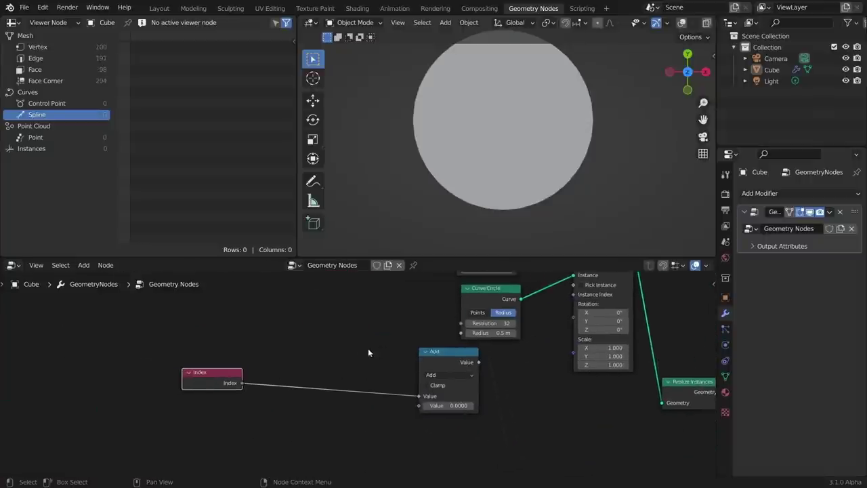
Insert a duplicate of the Add node after Index, set to Subtract with inputs swapped, so that it computes 1 minus the index.
{"action": "scroll", "coordinate": [368, 348], "scroll_direction": "up", "scroll_amount": 4}
{"action": "left_click", "coordinate": [453, 353]}
{"action": "key", "text": "shift+d"}
{"action": "left_click", "coordinate": [284, 355]}
{"action": "left_click", "coordinate": [298, 378]}
{"action": "key", "text": "s"}
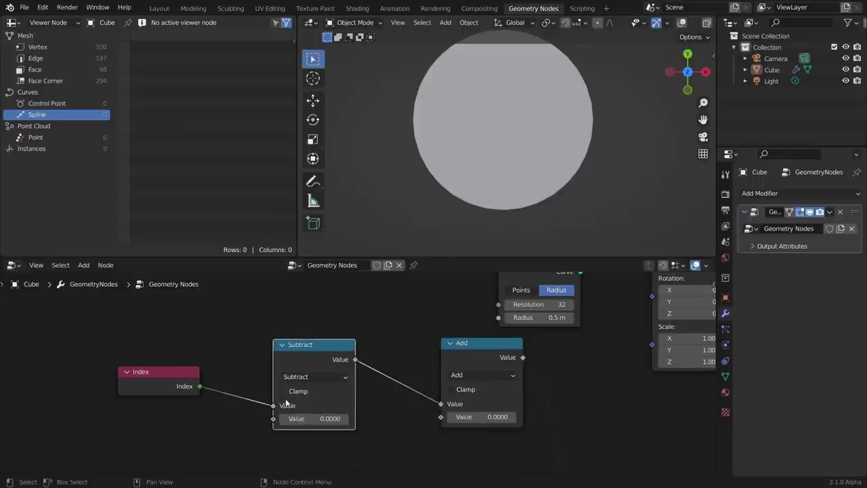
{"action": "key", "text": "alt+s"}
{"action": "double_click", "coordinate": [327, 406]}
{"action": "type", "text": "1"}
{"action": "key", "text": "Return"}
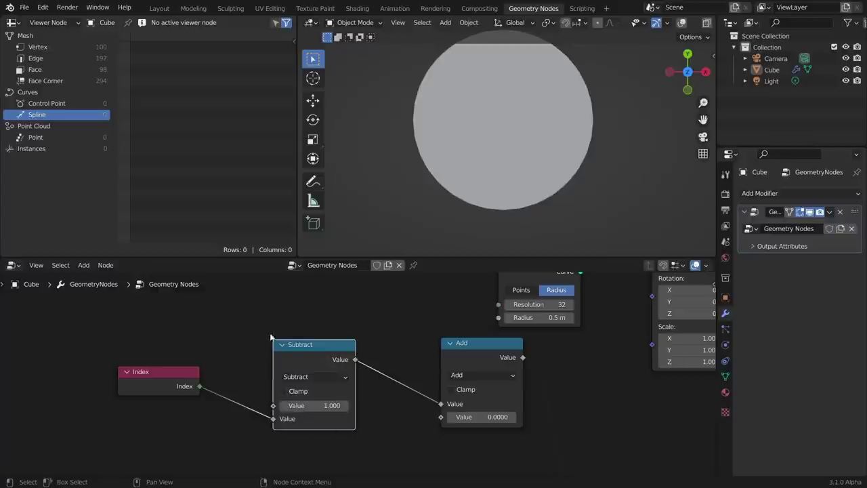
Connect the Add node's output to the Instance on Points Scale, and lower the Mix Fac to 0.
{"action": "middle_click_drag", "start_coordinate": [372, 414], "coordinate": [315, 411]}
{"action": "left_click_drag", "start_coordinate": [361, 380], "coordinate": [488, 367]}
{"action": "scroll", "coordinate": [488, 366], "scroll_direction": "down", "scroll_amount": 6}
{"action": "middle_click_drag", "start_coordinate": [541, 372], "coordinate": [421, 329]}
{"action": "scroll", "coordinate": [455, 409], "scroll_direction": "up", "scroll_amount": 6}
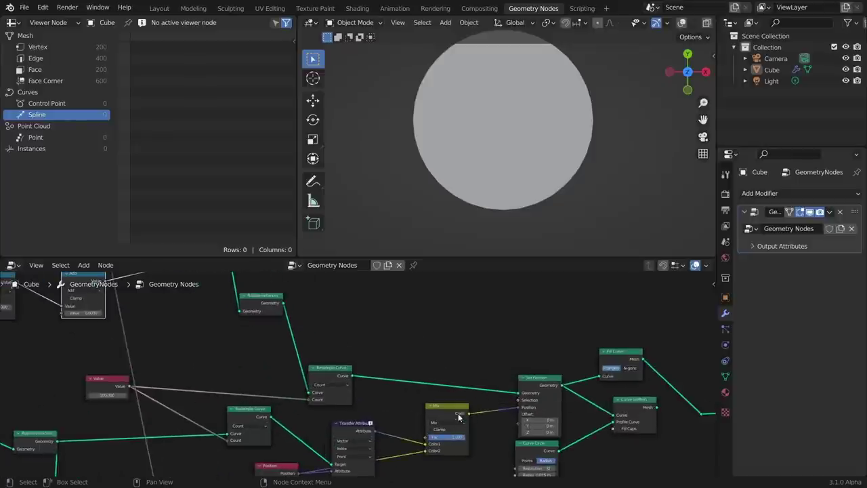
{"action": "left_click_drag", "start_coordinate": [461, 437], "coordinate": [427, 437]}
Change the String to Curves text to "1.3".
{"action": "scroll", "coordinate": [408, 429], "scroll_direction": "down", "scroll_amount": 2}
{"action": "scroll", "coordinate": [509, 346], "scroll_direction": "down", "scroll_amount": 2}
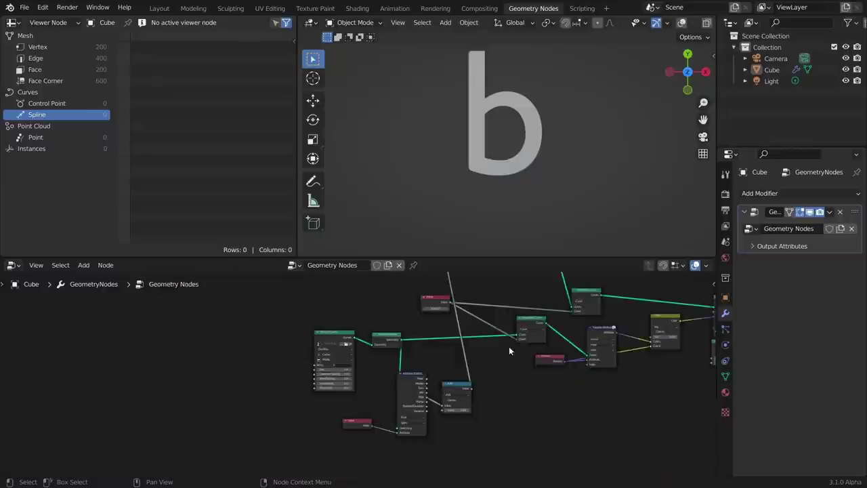
{"action": "scroll", "coordinate": [370, 378], "scroll_direction": "up", "scroll_amount": 5}
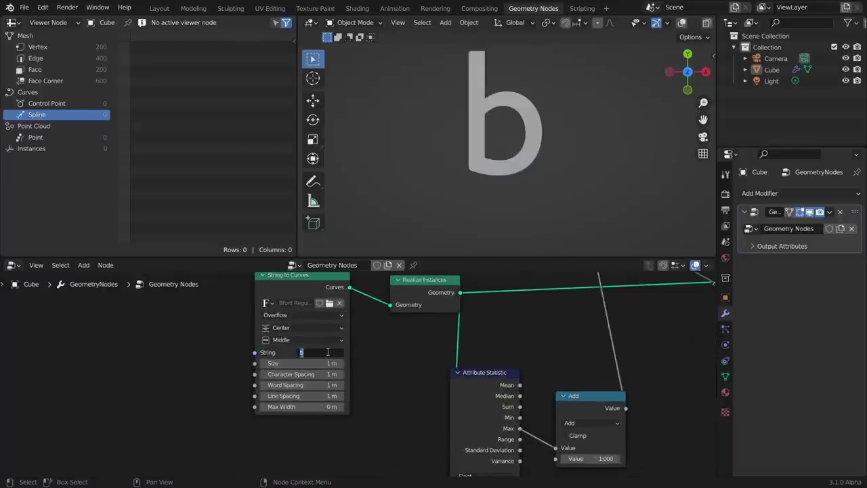
{"action": "type", "text": "1.3"}
{"action": "key", "text": "Return"}
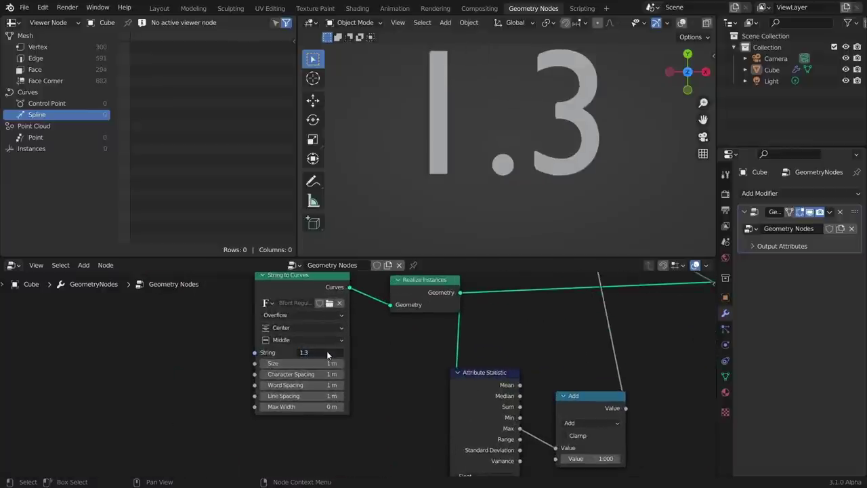
Extend the String to Curves text to "1.3456" and bring the whole number into view.
{"action": "scroll", "coordinate": [327, 351], "scroll_direction": "down", "scroll_amount": 2}
{"action": "scroll", "coordinate": [522, 296], "scroll_direction": "down", "scroll_amount": 2}
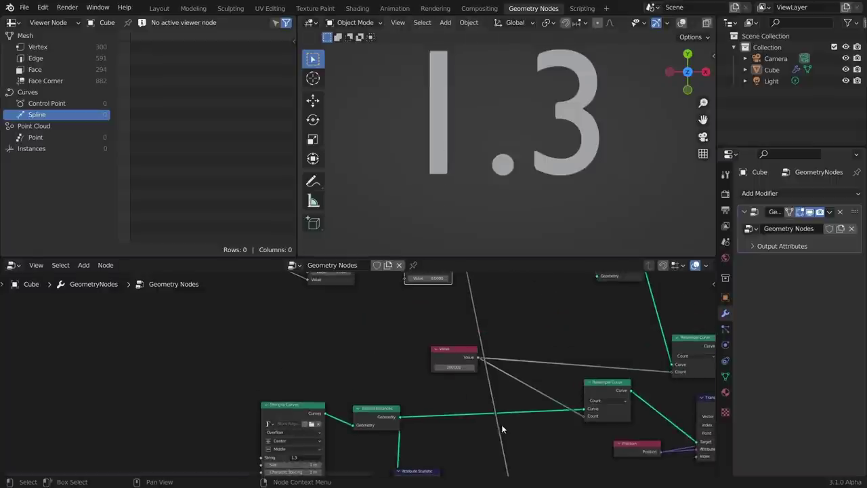
{"action": "scroll", "coordinate": [244, 334], "scroll_direction": "up", "scroll_amount": 2}
{"action": "mouse_move", "coordinate": [551, 390]}
{"action": "left_mouse_down"}
{"action": "mouse_move", "coordinate": [590, 390]}
{"action": "mouse_move", "coordinate": [551, 389]}
{"action": "left_mouse_up"}
{"action": "middle_click_drag", "start_coordinate": [210, 406], "coordinate": [389, 343]}
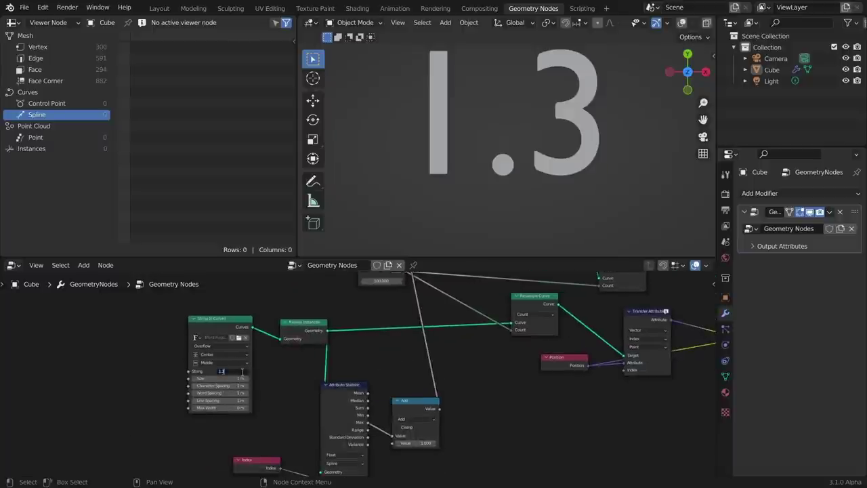
{"action": "key", "text": "Return"}
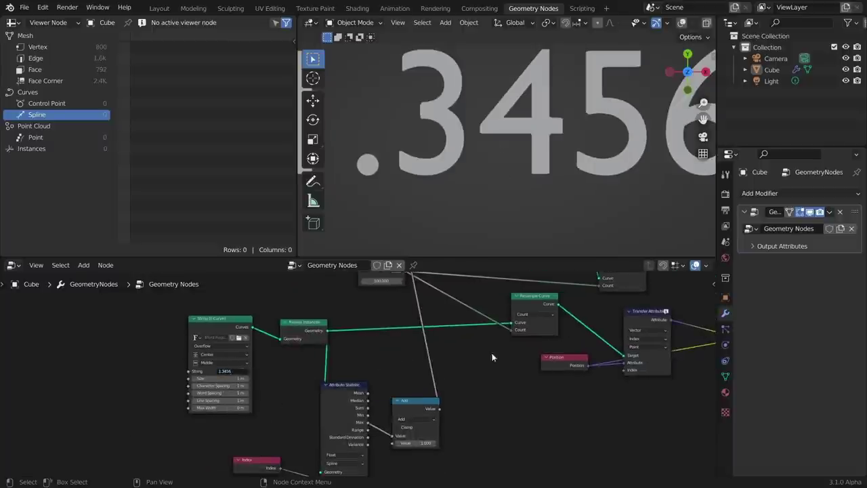
{"action": "middle_click_drag", "start_coordinate": [493, 356], "coordinate": [452, 370]}
{"action": "scroll", "coordinate": [519, 213], "scroll_direction": "down", "scroll_amount": 3}
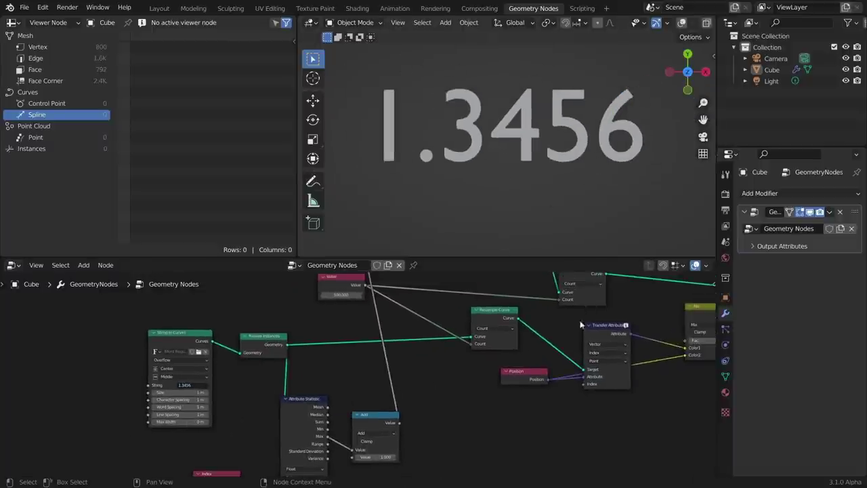
Raise the Mix Fac fully to show the circles, disconnect the Instance on Points Scale and delete its Index, Subtract and Add nodes.
{"action": "middle_click_drag", "start_coordinate": [626, 359], "coordinate": [526, 363]}
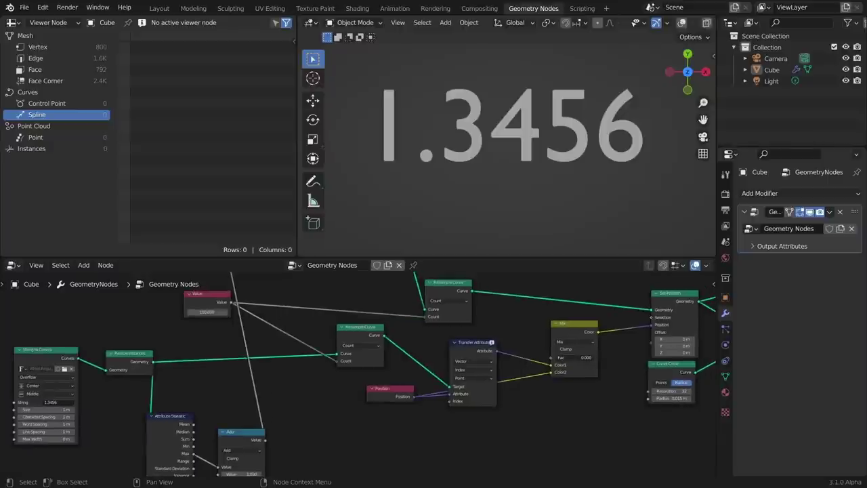
{"action": "left_click_drag", "start_coordinate": [562, 357], "coordinate": [603, 358]}
{"action": "scroll", "coordinate": [534, 177], "scroll_direction": "down", "scroll_amount": 5}
{"action": "middle_click_drag", "start_coordinate": [274, 341], "coordinate": [416, 393]}
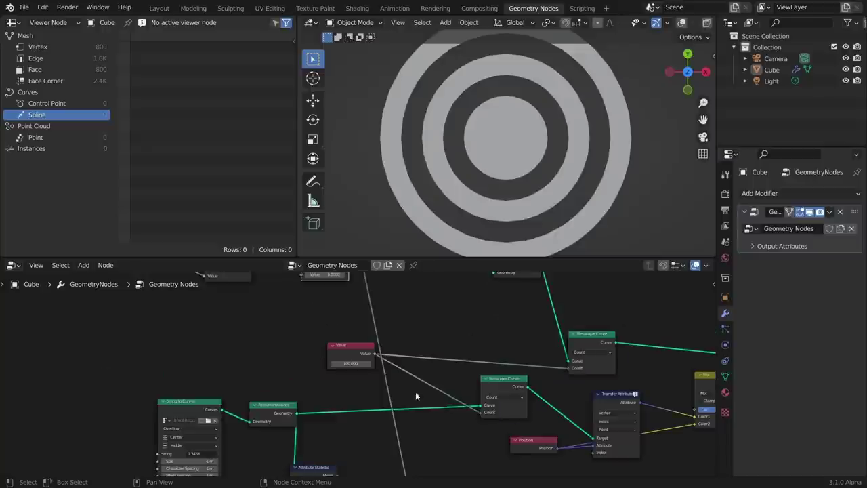
{"action": "middle_click_drag", "start_coordinate": [340, 316], "coordinate": [408, 398]}
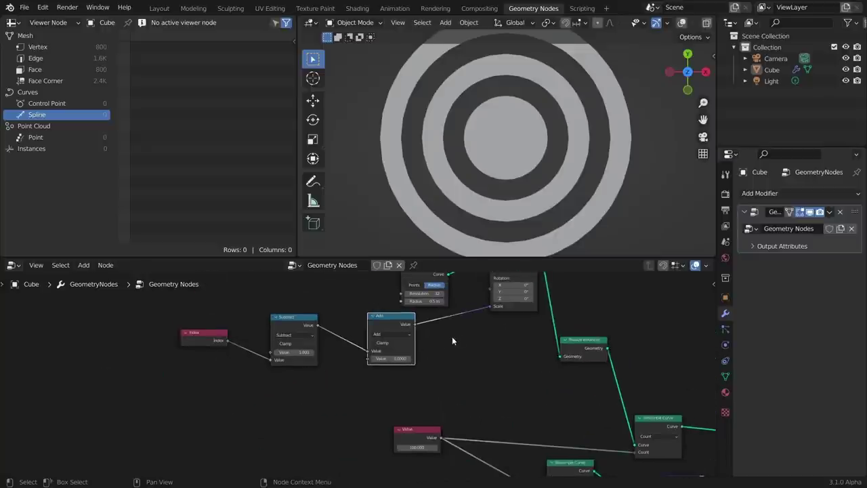
{"action": "right_click_drag", "start_coordinate": [452, 337], "coordinate": [462, 299], "text": "ctrl"}
{"action": "left_click_drag", "start_coordinate": [200, 381], "coordinate": [410, 326]}
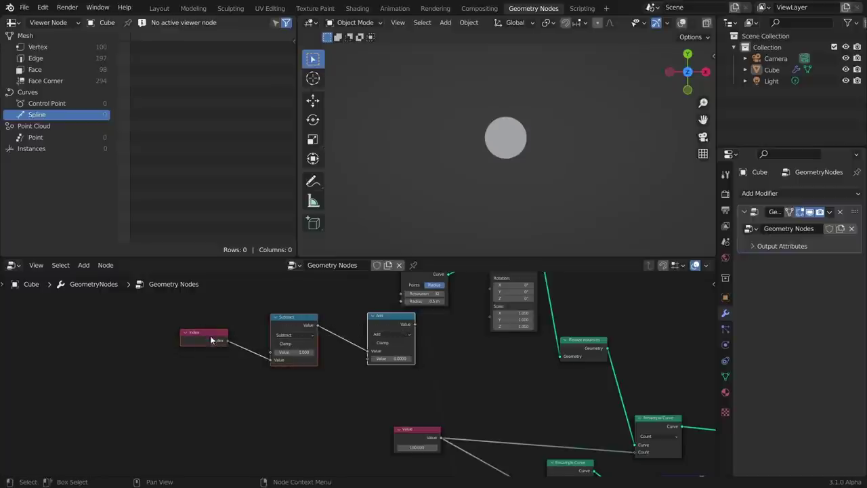
{"action": "key", "text": "x"}
Lower the Mix Fac to 0 and connect Curve to Mesh to the Group Output for outlined text.
{"action": "middle_click_drag", "start_coordinate": [504, 410], "coordinate": [200, 329]}
{"action": "left_click_drag", "start_coordinate": [498, 414], "coordinate": [458, 415]}
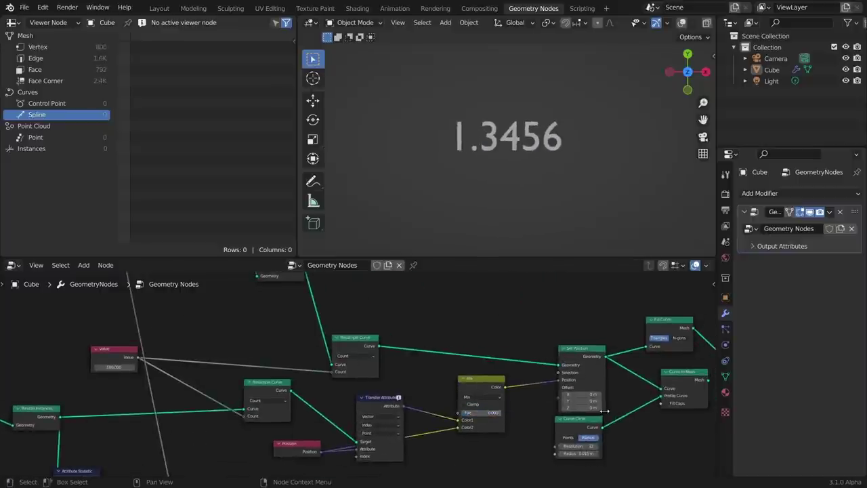
{"action": "middle_click_drag", "start_coordinate": [623, 409], "coordinate": [330, 371]}
{"action": "left_click_drag", "start_coordinate": [415, 342], "coordinate": [492, 349]}
{"action": "mouse_move", "coordinate": [184, 376]}
{"action": "left_mouse_down"}
{"action": "mouse_move", "coordinate": [218, 376]}
{"action": "mouse_move", "coordinate": [168, 376]}
{"action": "left_mouse_up"}
Delete the Curve Circle node that feeds the Instance on Points node.
{"action": "middle_click_drag", "start_coordinate": [125, 364], "coordinate": [381, 361]}
{"action": "left_click_drag", "start_coordinate": [426, 346], "coordinate": [427, 347]}
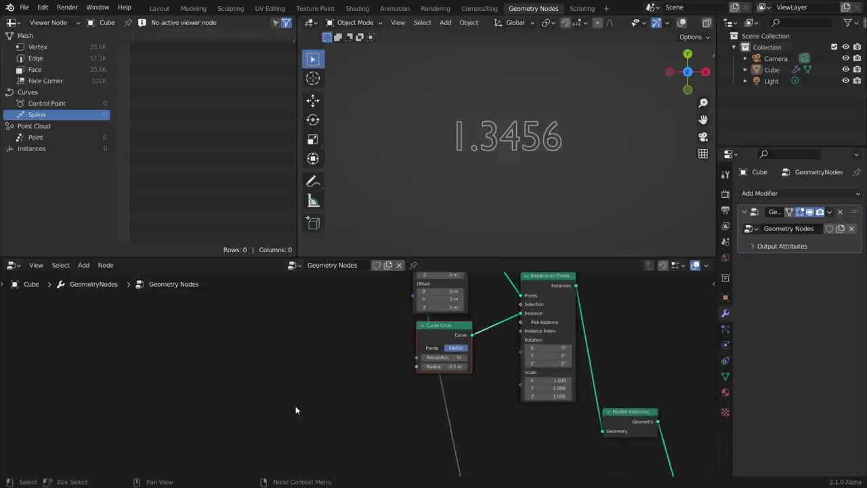
{"action": "scroll", "coordinate": [296, 408], "scroll_direction": "down", "scroll_amount": 5}
{"action": "scroll", "coordinate": [396, 359], "scroll_direction": "up", "scroll_amount": 5}
{"action": "key", "text": "x"}
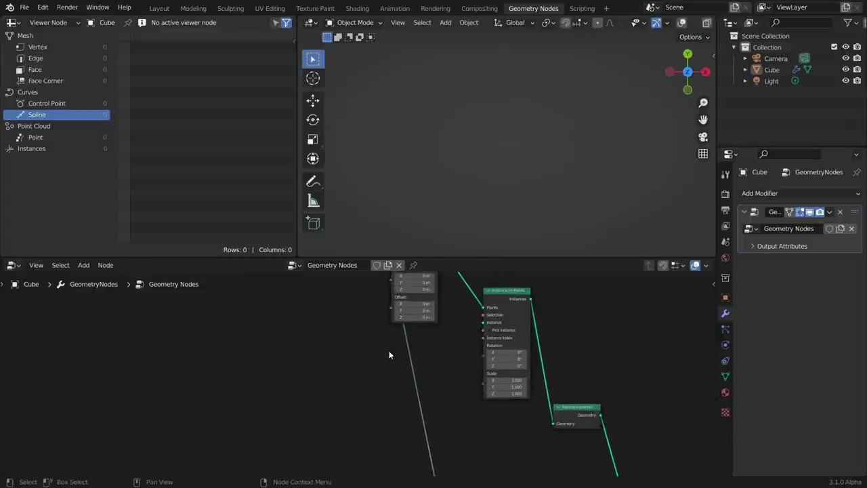
Add a Quadrilateral curve node beside the Instance on Points node.
{"action": "middle_click_drag", "start_coordinate": [380, 313], "coordinate": [367, 330]}
{"action": "key", "text": "shift+a"}
{"action": "left_click", "coordinate": [293, 256]}
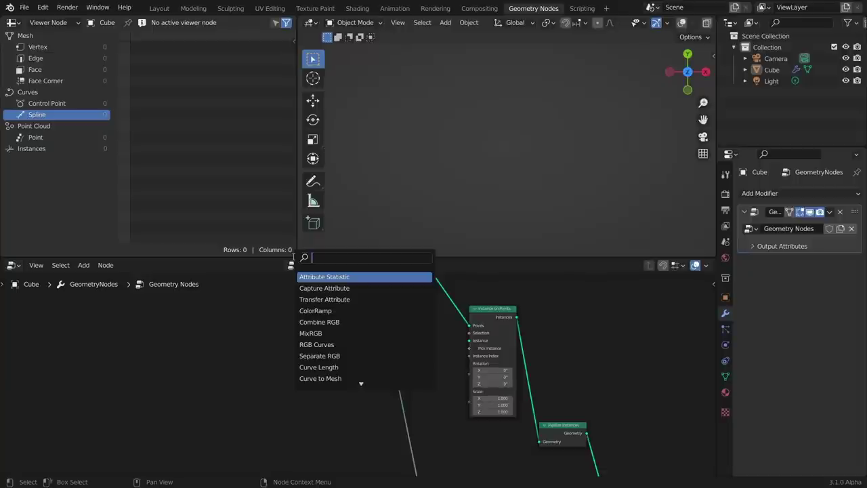
{"action": "type", "text": "qu"}
{"action": "key", "text": "Return"}
{"action": "left_click", "coordinate": [309, 359]}
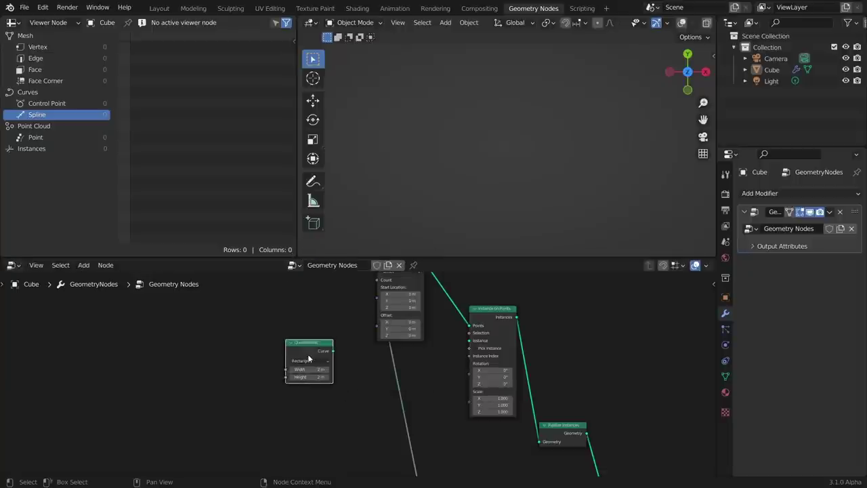
Connect the Quadrilateral's Curve output to the Instance input of Instance on Points, undoing the accidental drop onto the Count link.
{"action": "left_click_drag", "start_coordinate": [330, 347], "coordinate": [409, 360]}
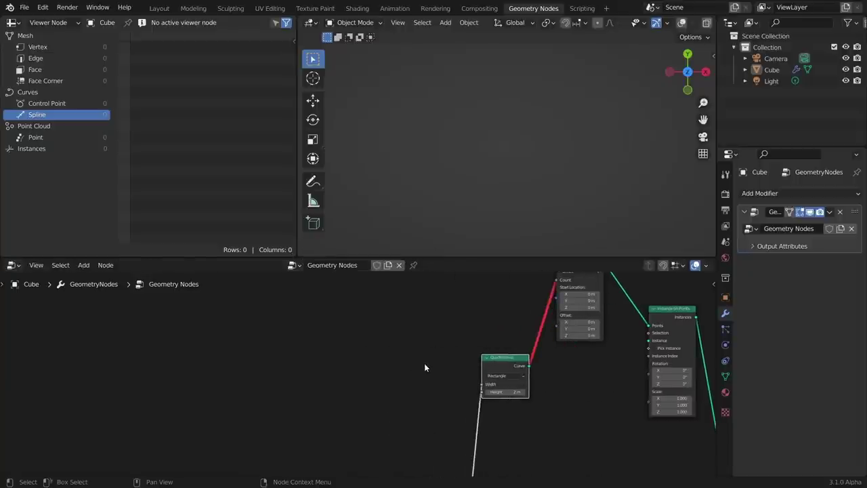
{"action": "key", "text": "ctrl+z"}
{"action": "left_click_drag", "start_coordinate": [332, 348], "coordinate": [469, 340]}
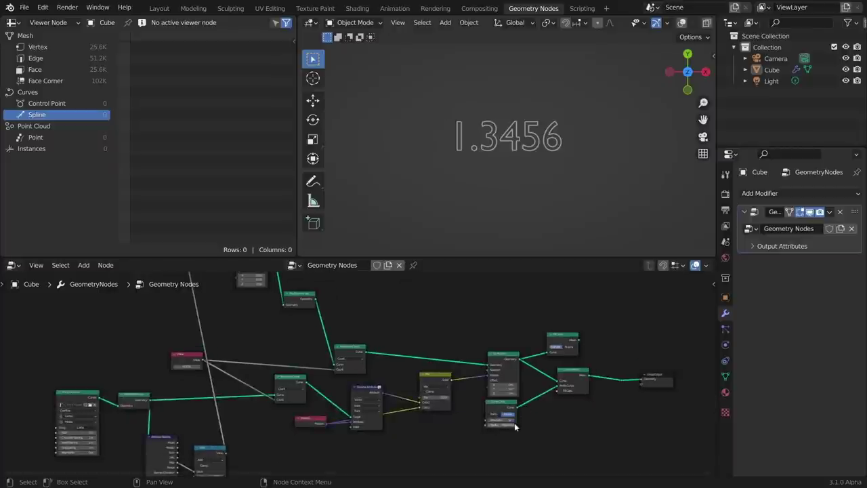
Raise the Mix Fac to 1 and widen the Quadrilateral to about three times its height.
{"action": "scroll", "coordinate": [515, 426], "scroll_direction": "up", "scroll_amount": 4}
{"action": "left_click_drag", "start_coordinate": [501, 416], "coordinate": [532, 417]}
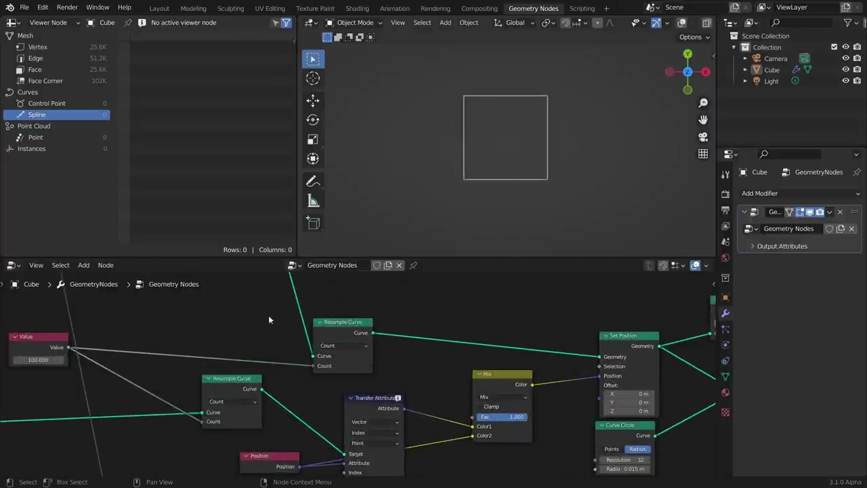
{"action": "middle_click_drag", "start_coordinate": [150, 276], "coordinate": [382, 385]}
{"action": "middle_click_drag", "start_coordinate": [229, 302], "coordinate": [380, 365]}
{"action": "left_click_drag", "start_coordinate": [314, 336], "coordinate": [402, 336]}
Lower the Mix Fac gradually to morph the wide rectangle toward the outlined text.
{"action": "middle_click_drag", "start_coordinate": [525, 400], "coordinate": [178, 267]}
{"action": "middle_click_drag", "start_coordinate": [333, 413], "coordinate": [307, 394]}
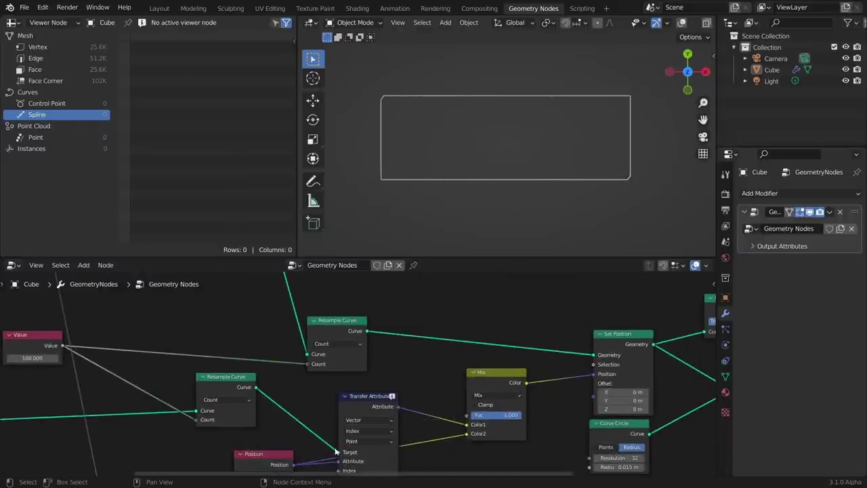
{"action": "left_click_drag", "start_coordinate": [483, 416], "coordinate": [481, 416]}
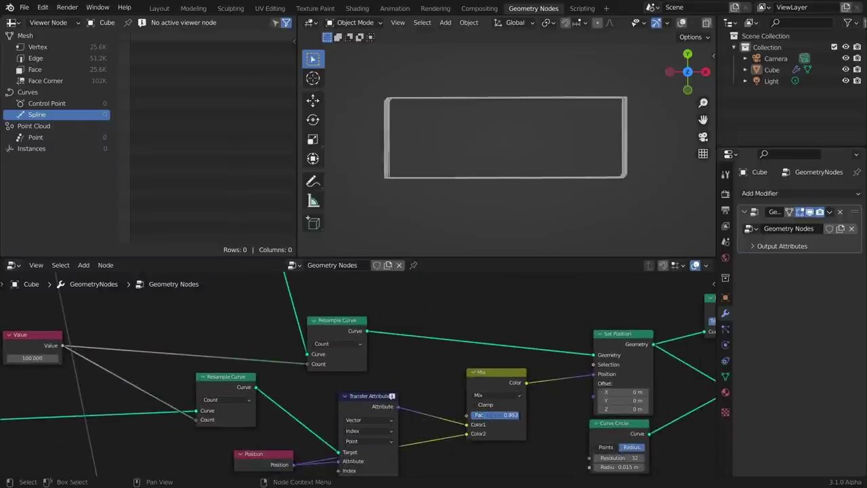